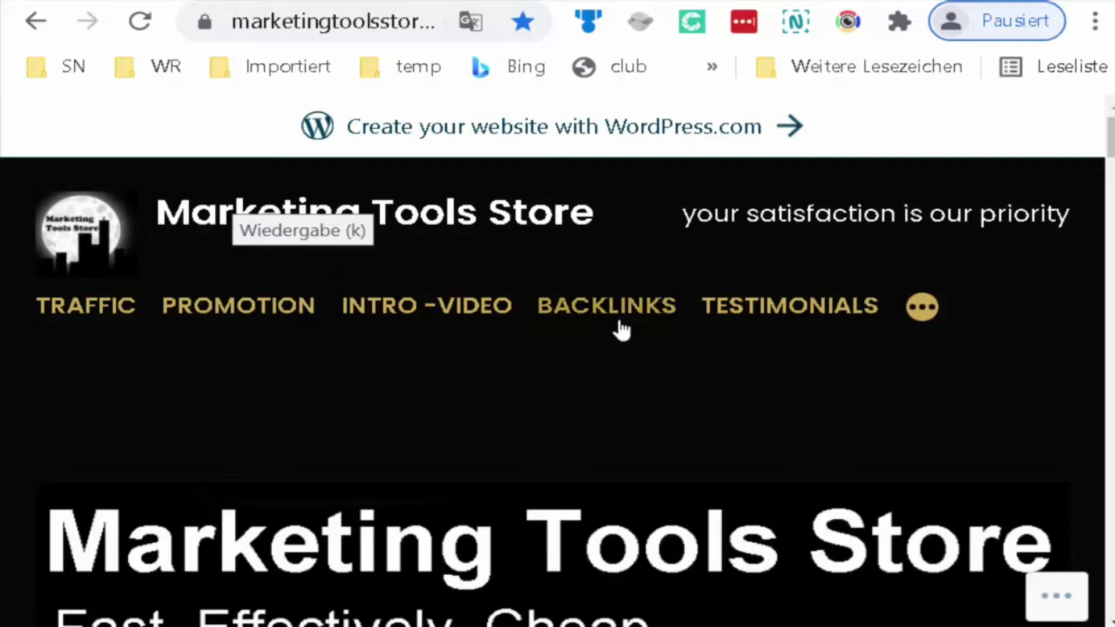
Select the Marketing Tools Store site's address in Chrome's address bar and bring up its context menu.
{"action": "scroll", "coordinate": [699, 371], "scroll_direction": "down", "scroll_amount": 2}
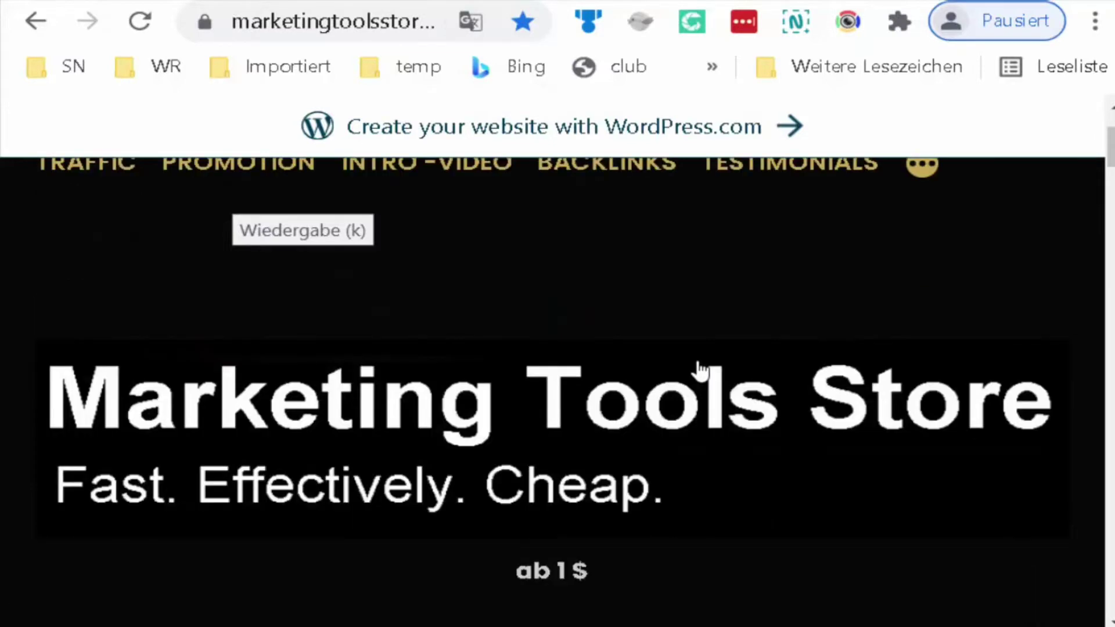
{"action": "scroll", "coordinate": [700, 372], "scroll_direction": "down", "scroll_amount": 4}
{"action": "scroll", "coordinate": [700, 371], "scroll_direction": "up", "scroll_amount": 6}
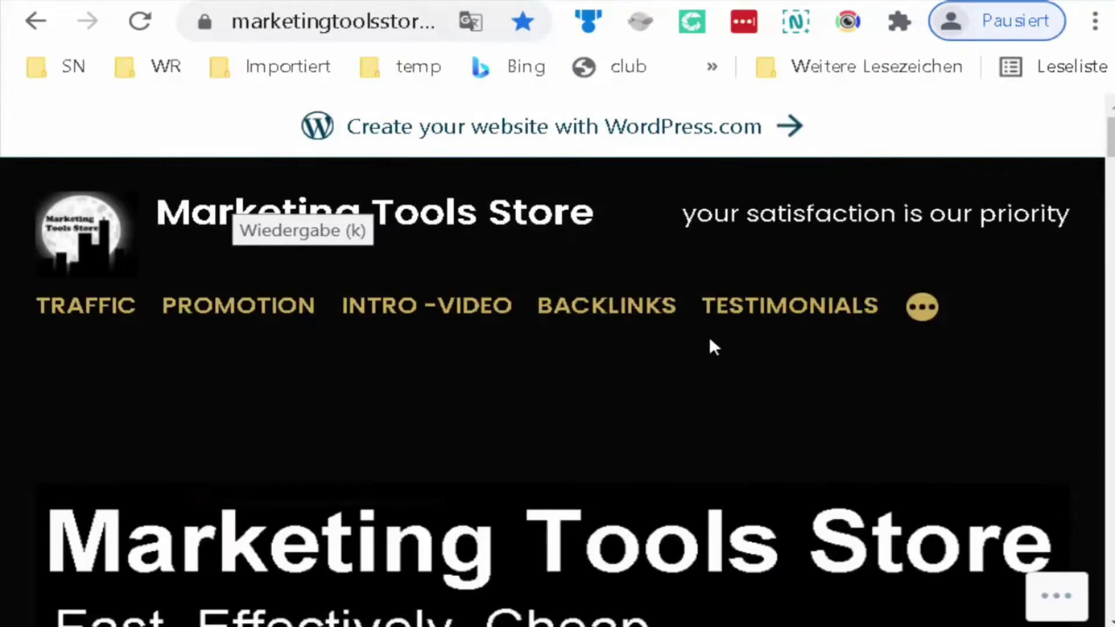
{"action": "left_click", "coordinate": [340, 21]}
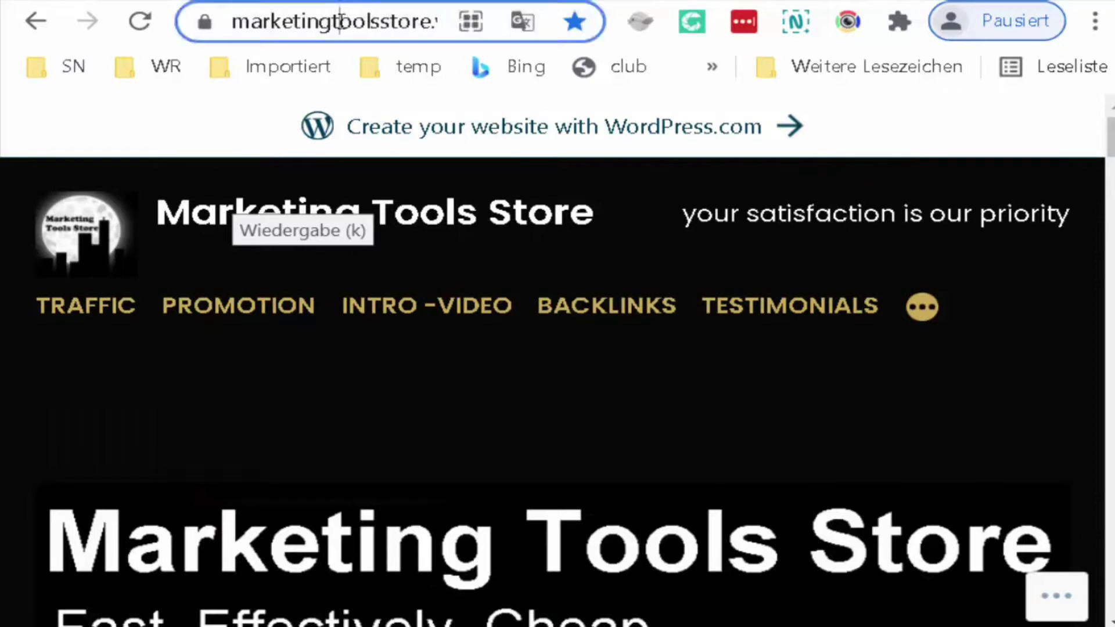
{"action": "right_click", "coordinate": [339, 22]}
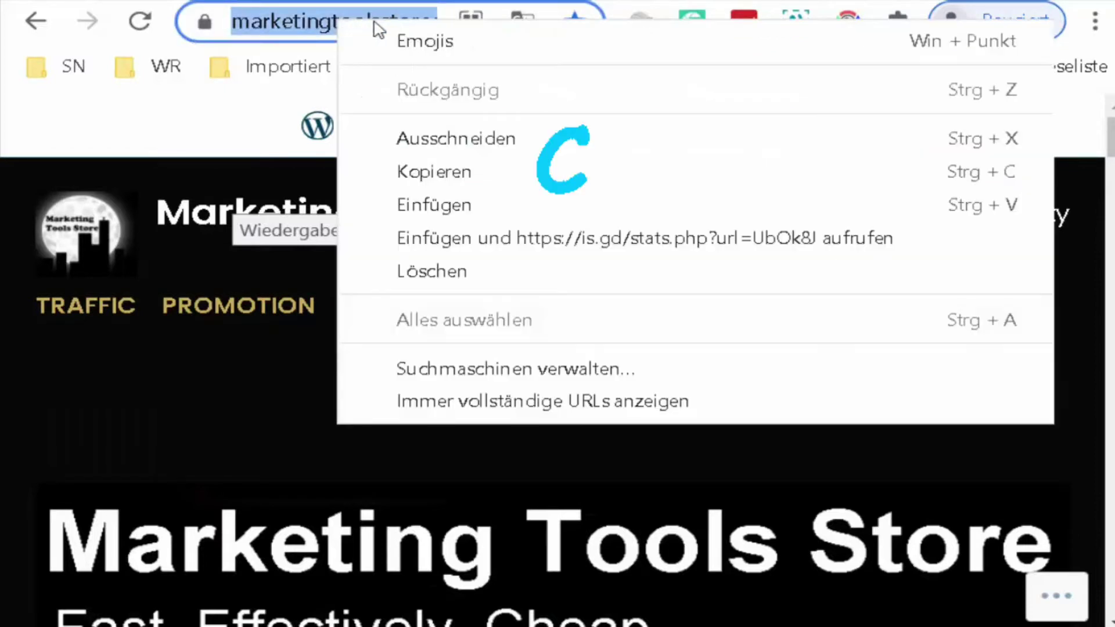
{"action": "left_click", "coordinate": [428, 173]}
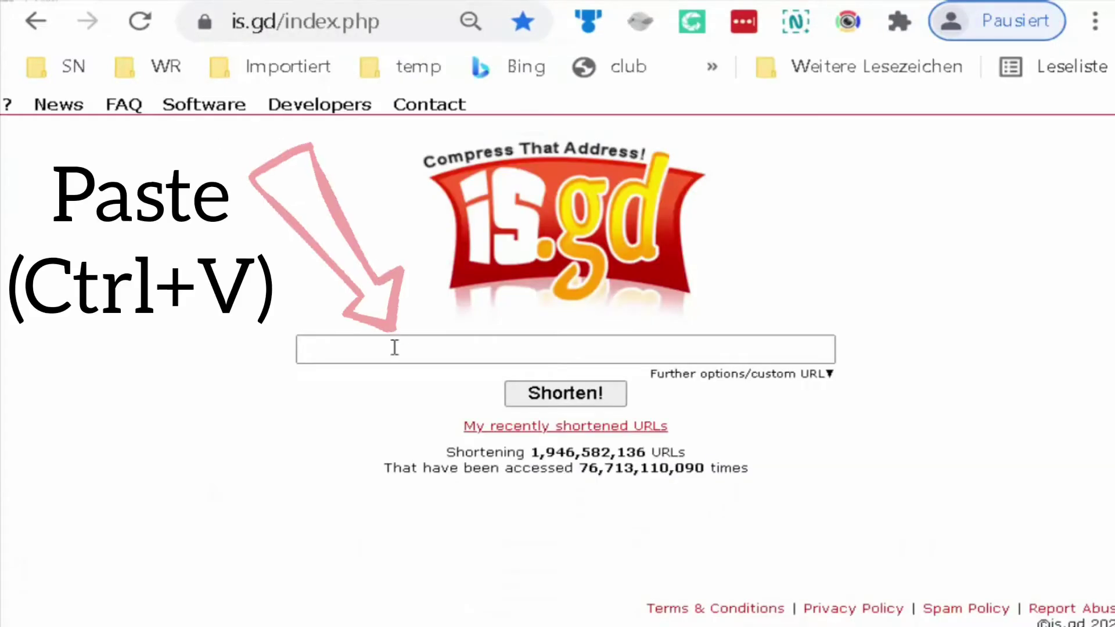
{"action": "left_click", "coordinate": [393, 346]}
{"action": "type", "text": "https://marketingtoolsstore.wordpress.com/"}
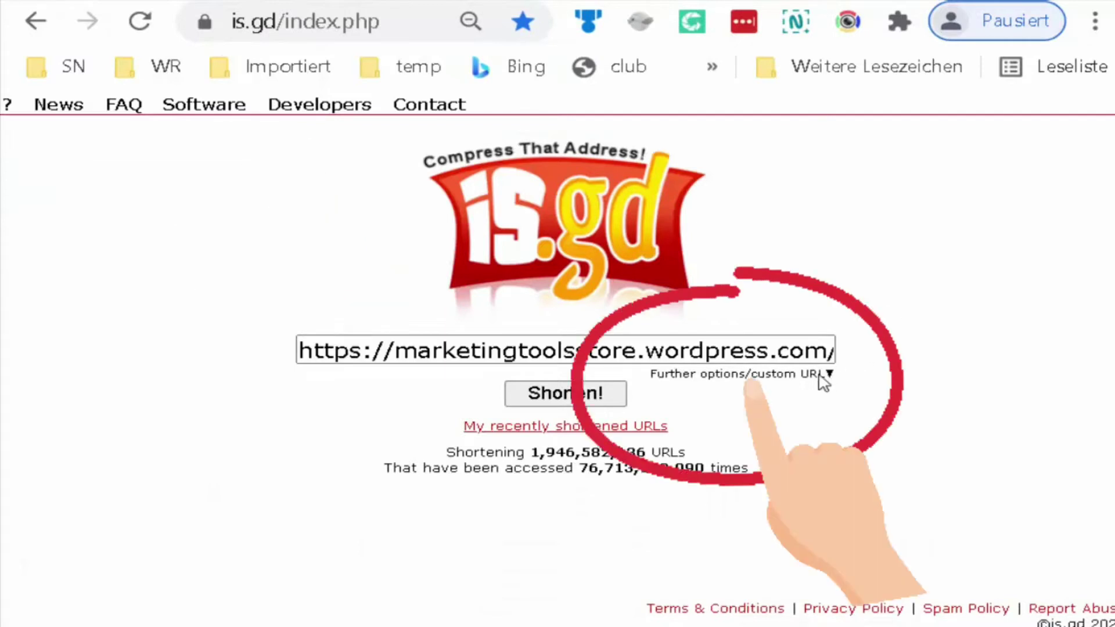
{"action": "left_click", "coordinate": [729, 375]}
{"action": "left_click", "coordinate": [473, 435]}
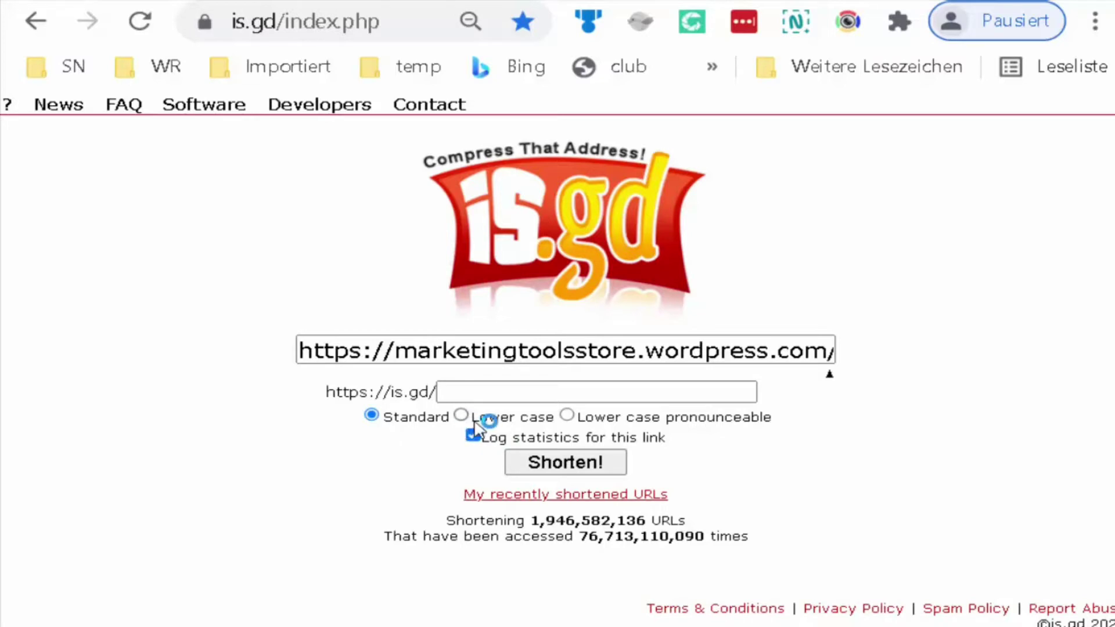
{"action": "left_click", "coordinate": [561, 464]}
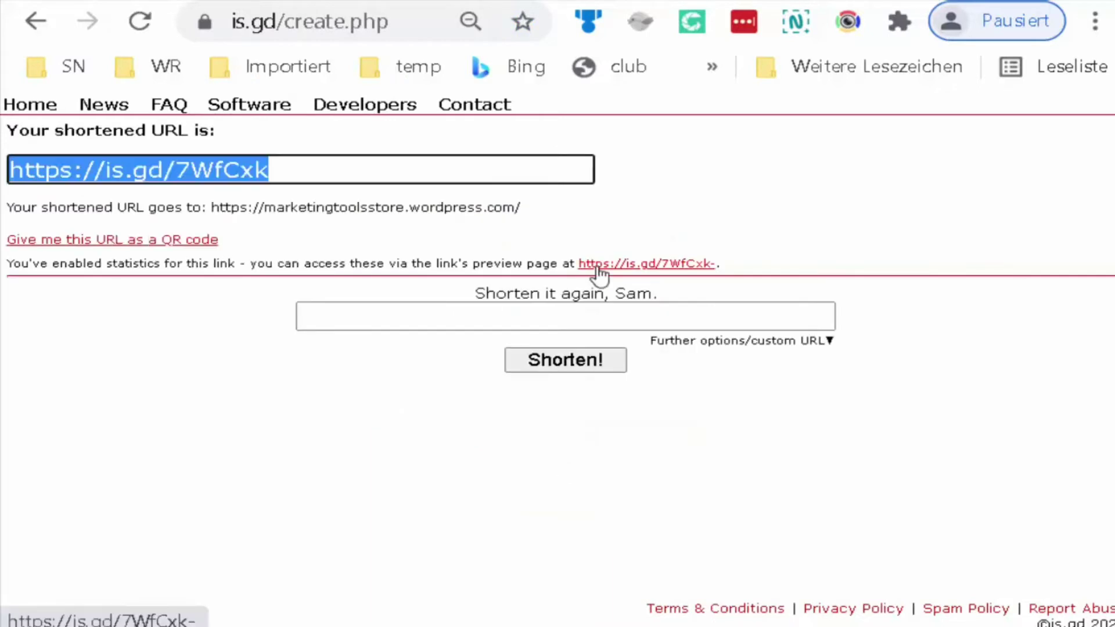
{"action": "left_click", "coordinate": [602, 267]}
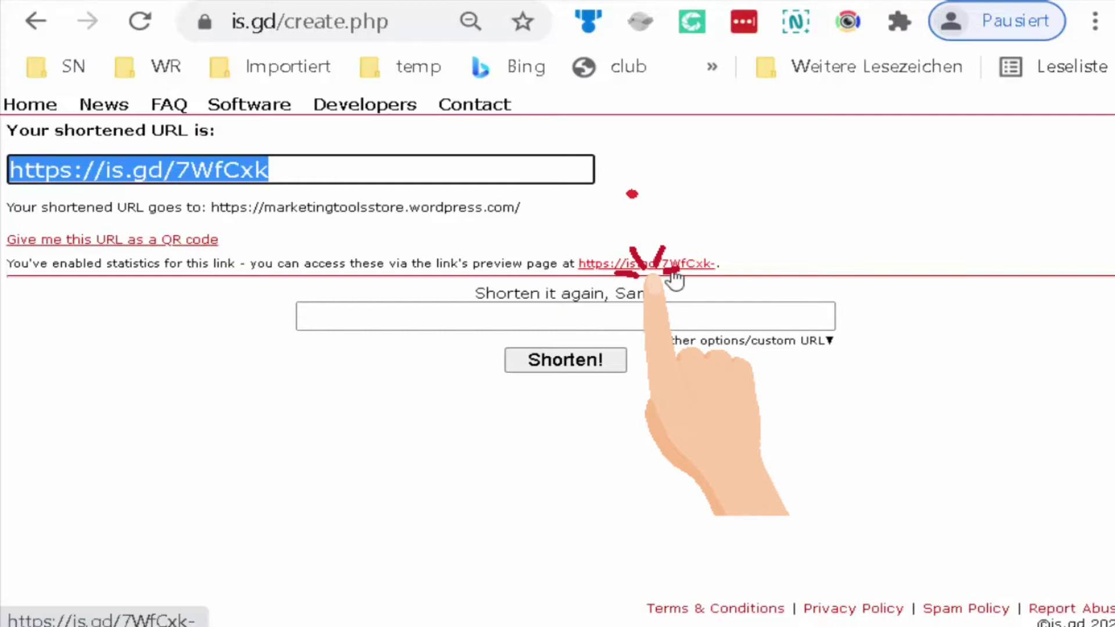
{"action": "left_click", "coordinate": [673, 272]}
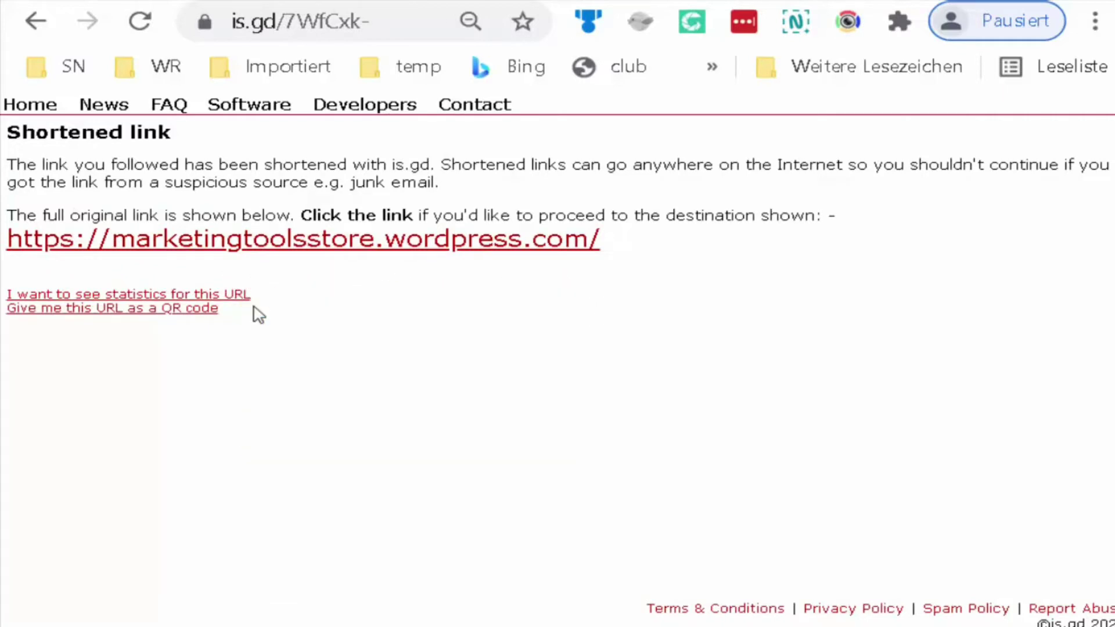
{"action": "left_click", "coordinate": [248, 297]}
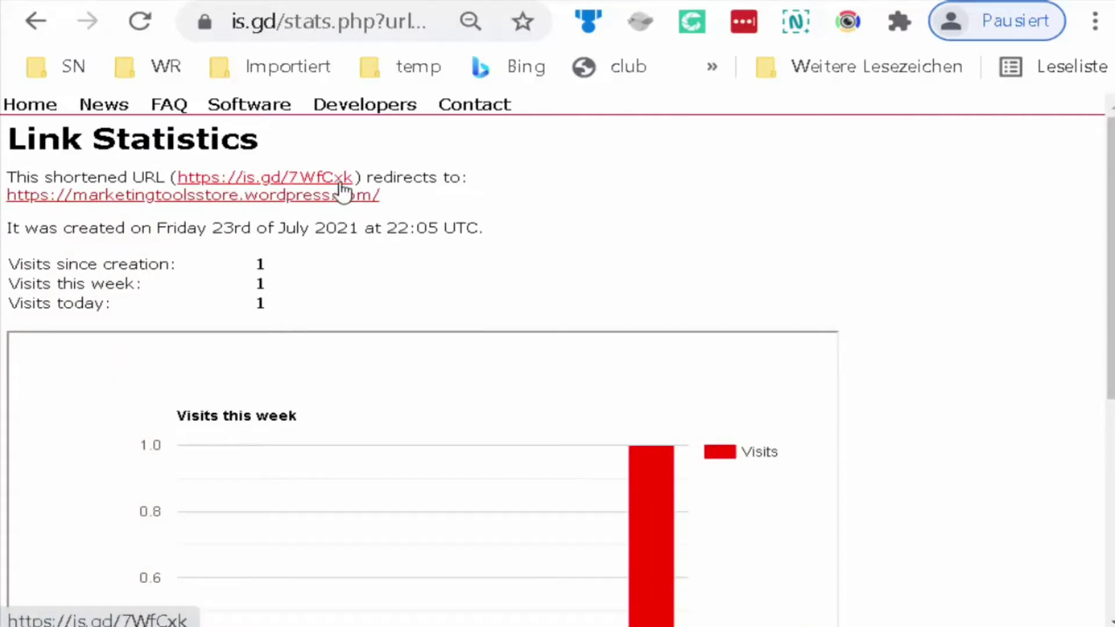
{"action": "left_click", "coordinate": [343, 23]}
{"action": "key", "text": "ctrl+c"}
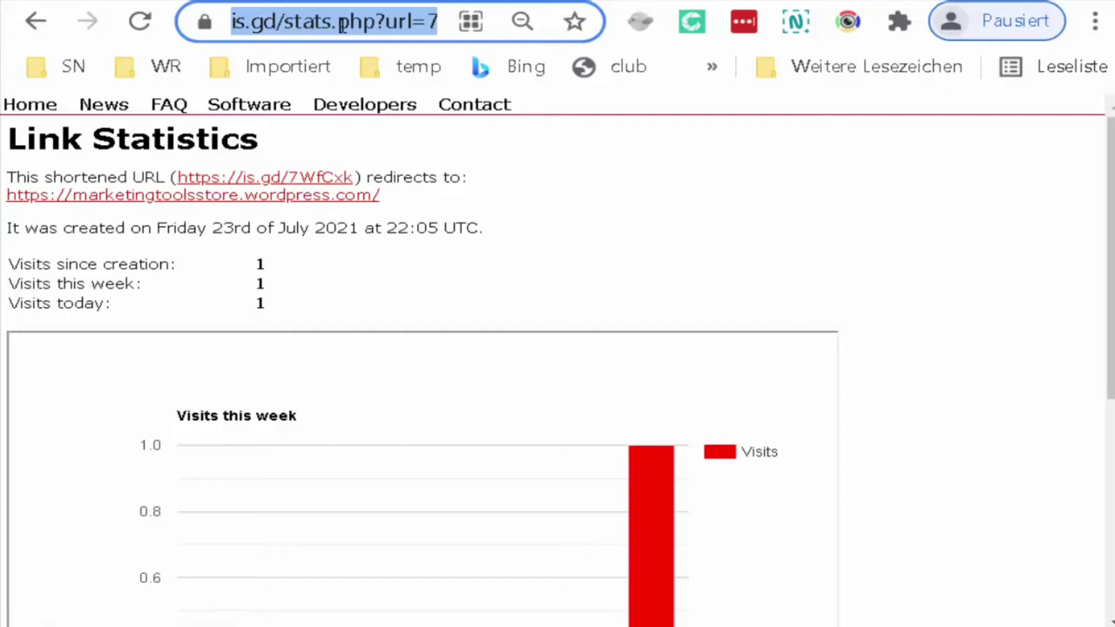
{"action": "right_click", "coordinate": [343, 23]}
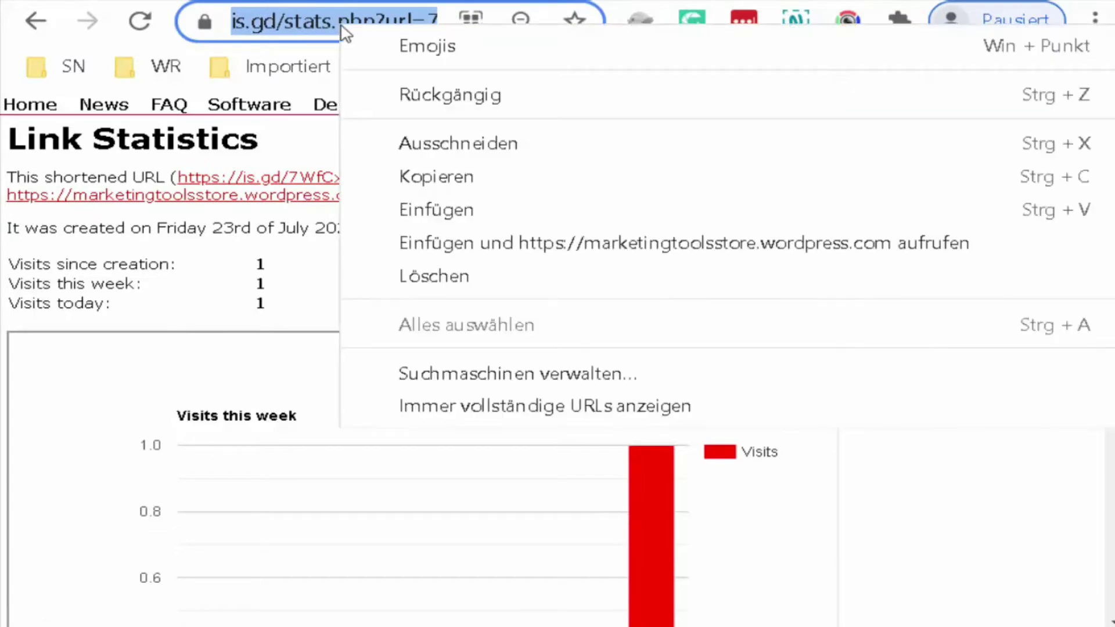
{"action": "left_click", "coordinate": [427, 176]}
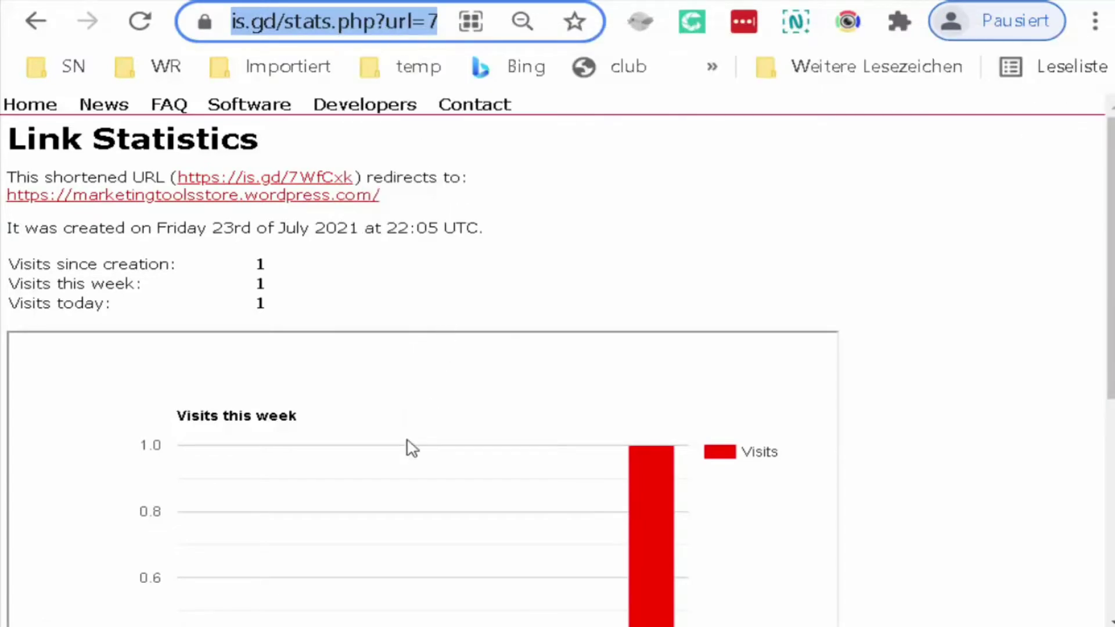
{"action": "key", "text": "alt+Tab"}
{"action": "key", "text": "Return"}
{"action": "key", "text": "Return"}
{"action": "key", "text": "ctrl+v"}
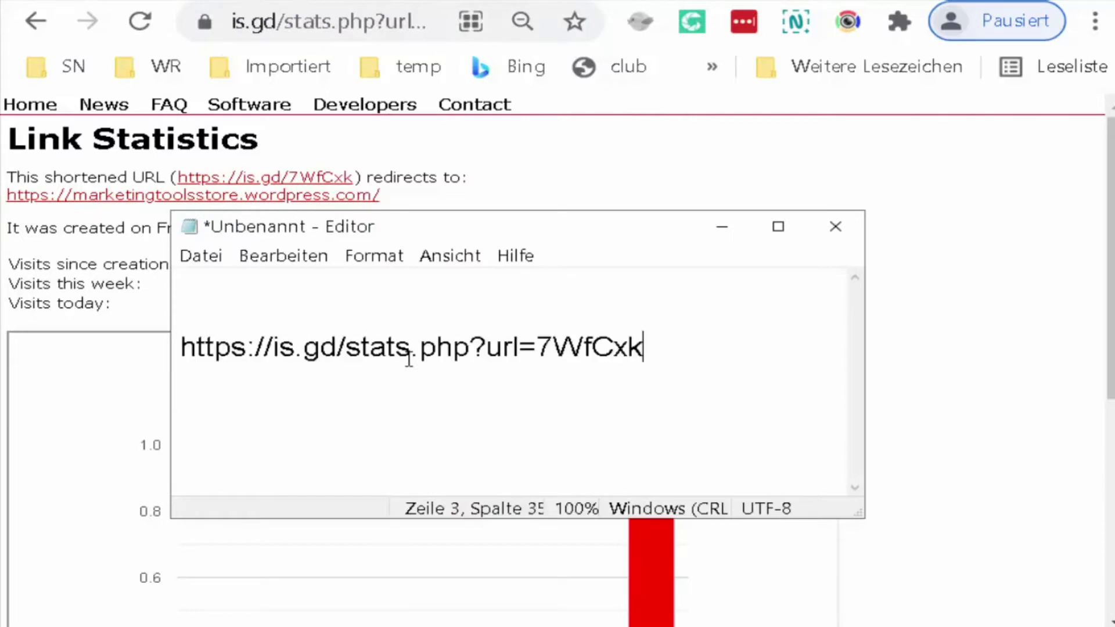
Add the short link is.gd/7WfCxk, label them 'see the analysis' and 'send visits to this link', then minimize.
{"action": "key", "text": "Return"}
{"action": "key", "text": "Return"}
{"action": "key", "text": "ctrl+v"}
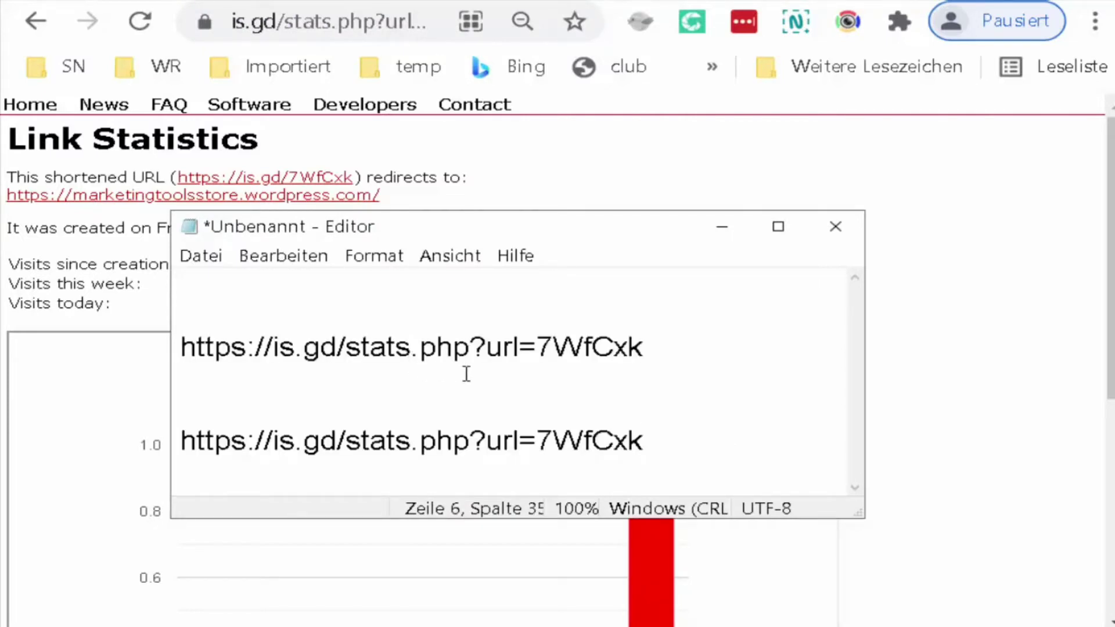
{"action": "left_click_drag", "start_coordinate": [537, 441], "coordinate": [353, 446]}
{"action": "key", "text": "BackSpace"}
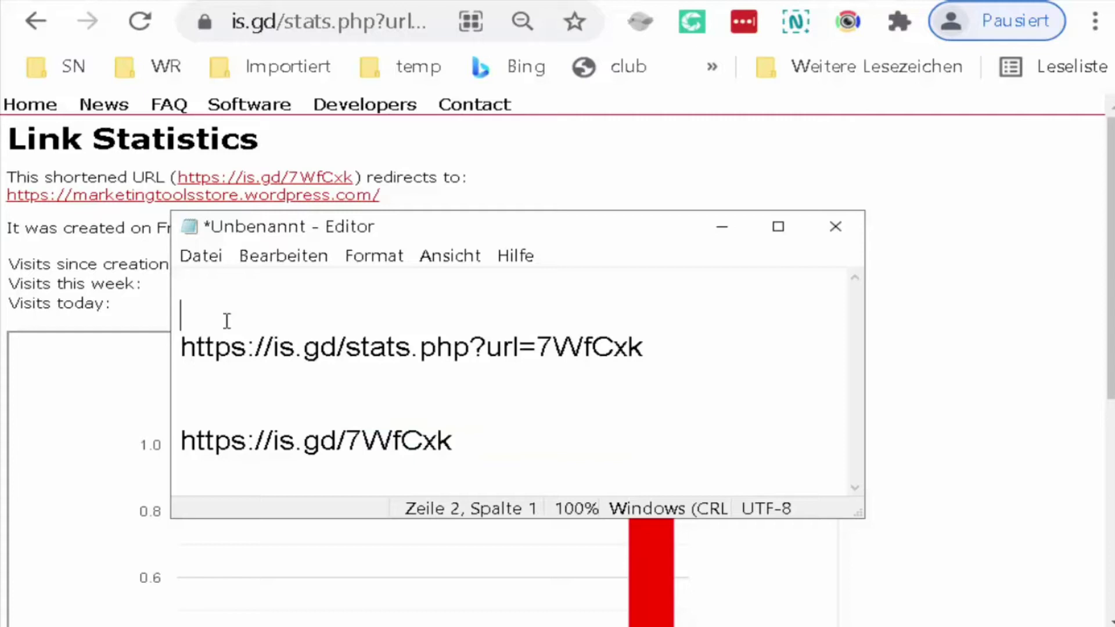
{"action": "type", "text": "see the "}
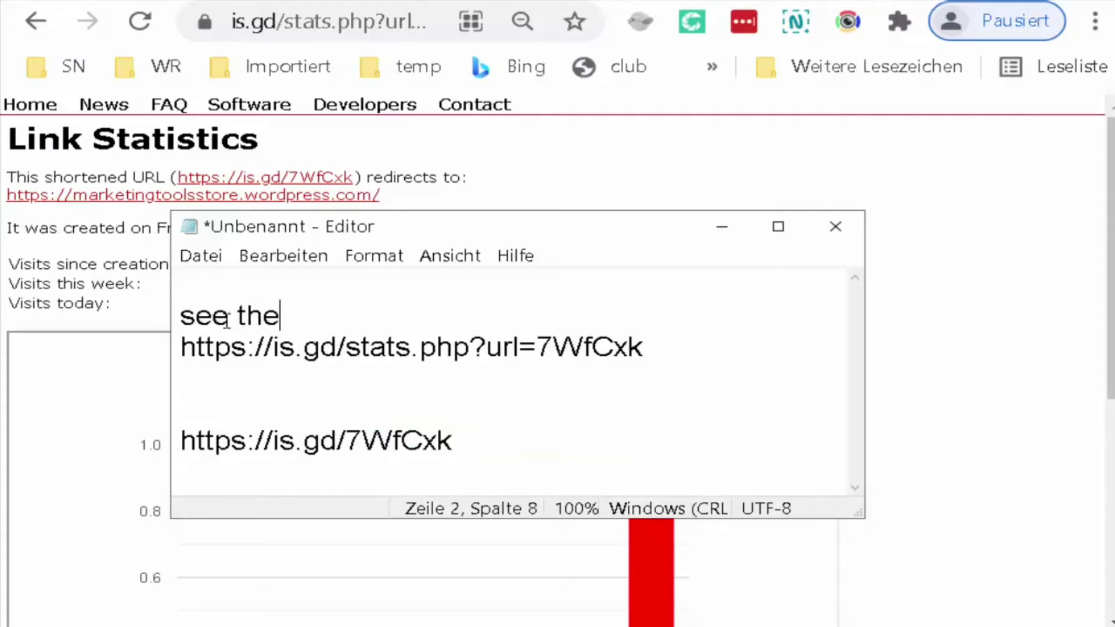
{"action": "type", "text": "analys"}
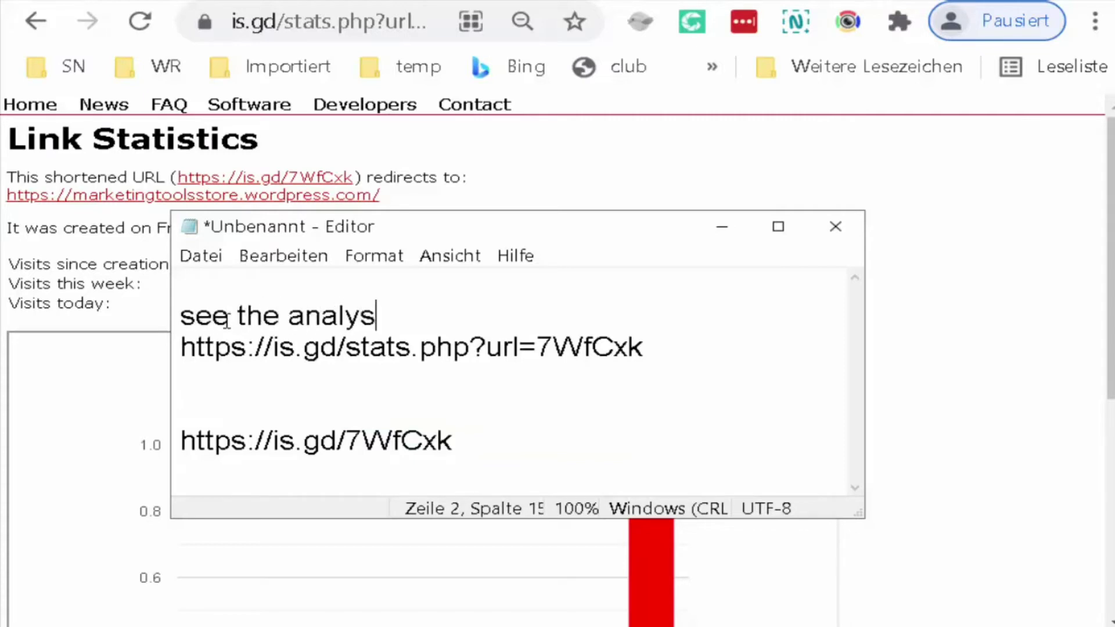
{"action": "type", "text": "is http"}
{"action": "type", "text": "s://is.gd/stats.php?url=7WfCxk  send"}
{"action": "type", "text": " visits "}
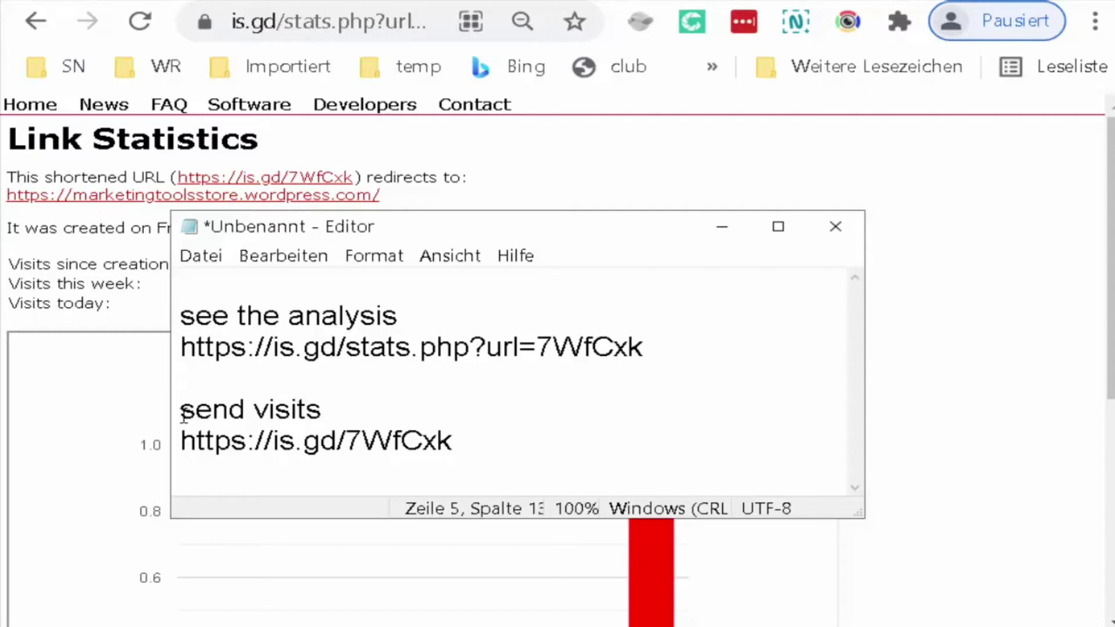
{"action": "type", "text": "to this "}
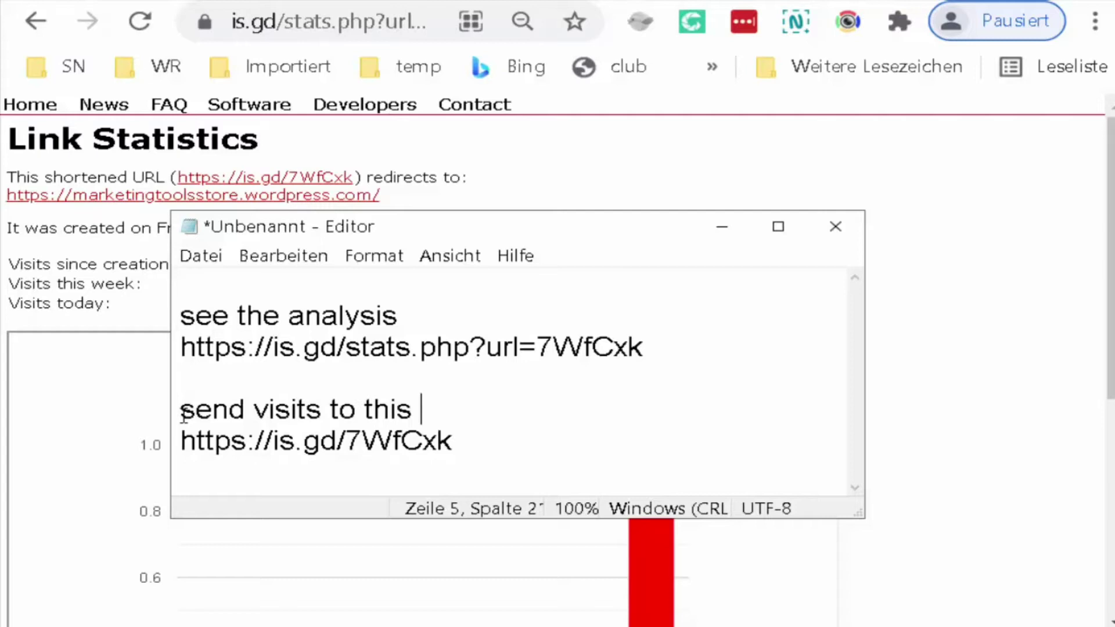
{"action": "type", "text": "link"}
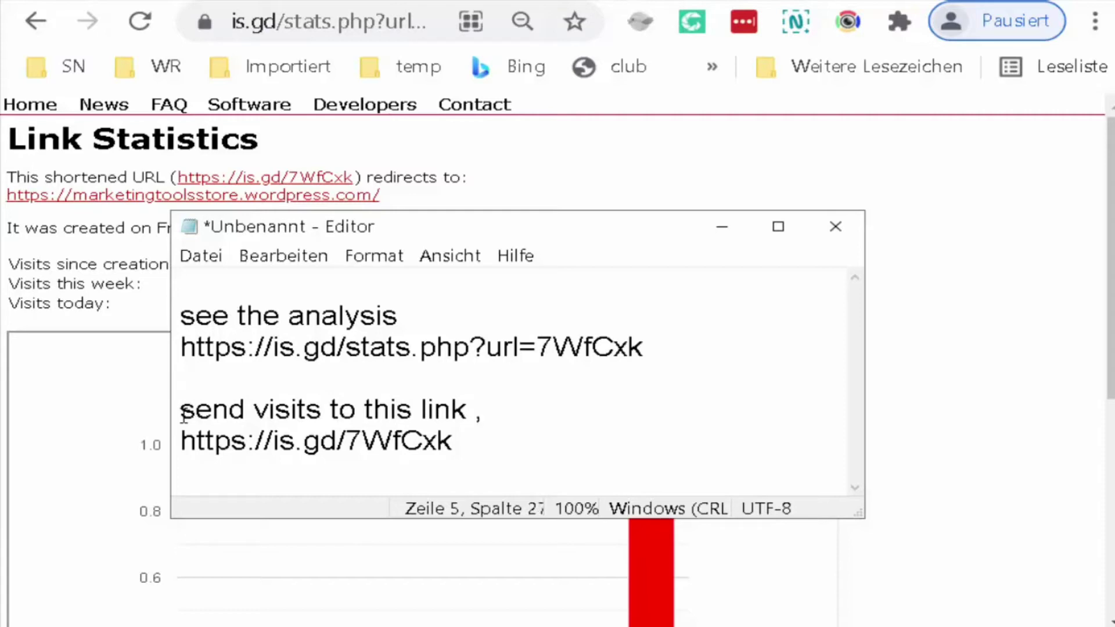
{"action": "type", "text": " ,or po"}
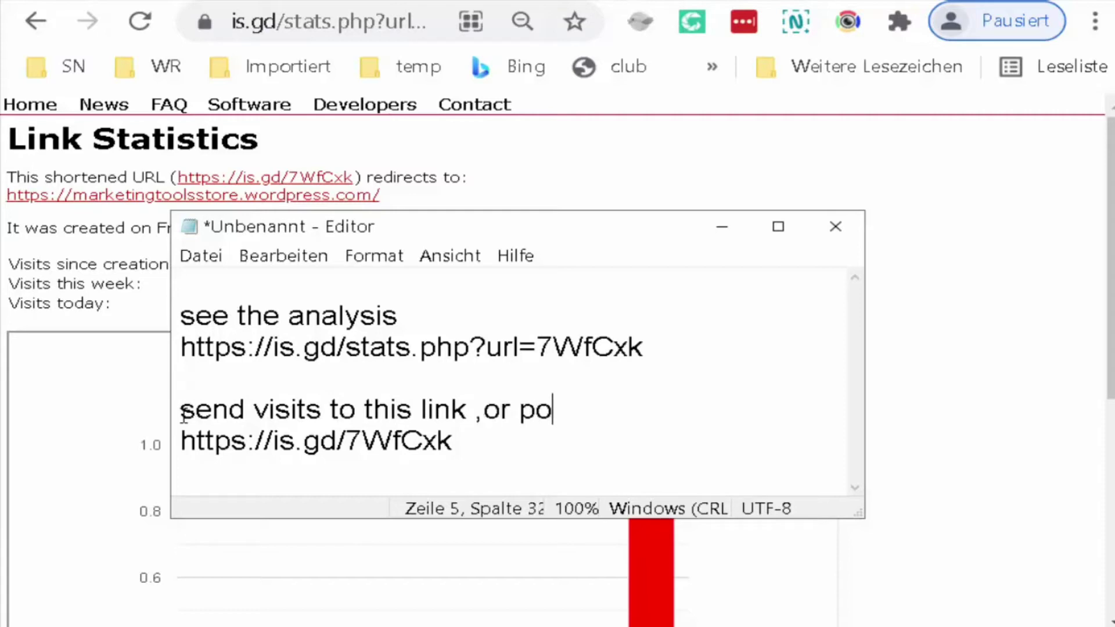
{"action": "type", "text": "st it "}
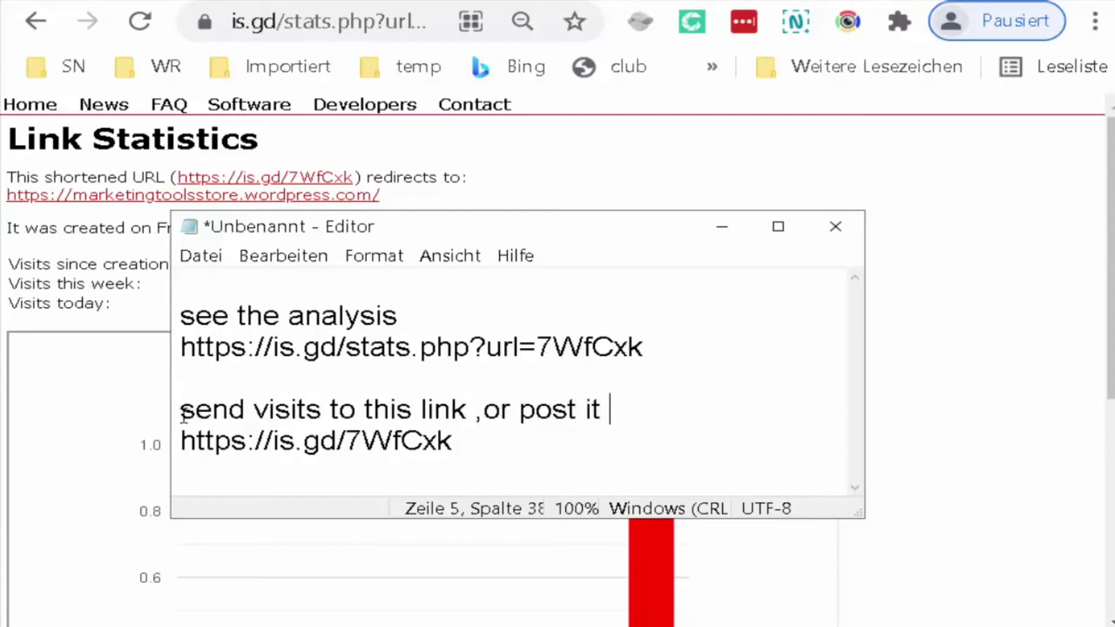
{"action": "type", "text": "every where"}
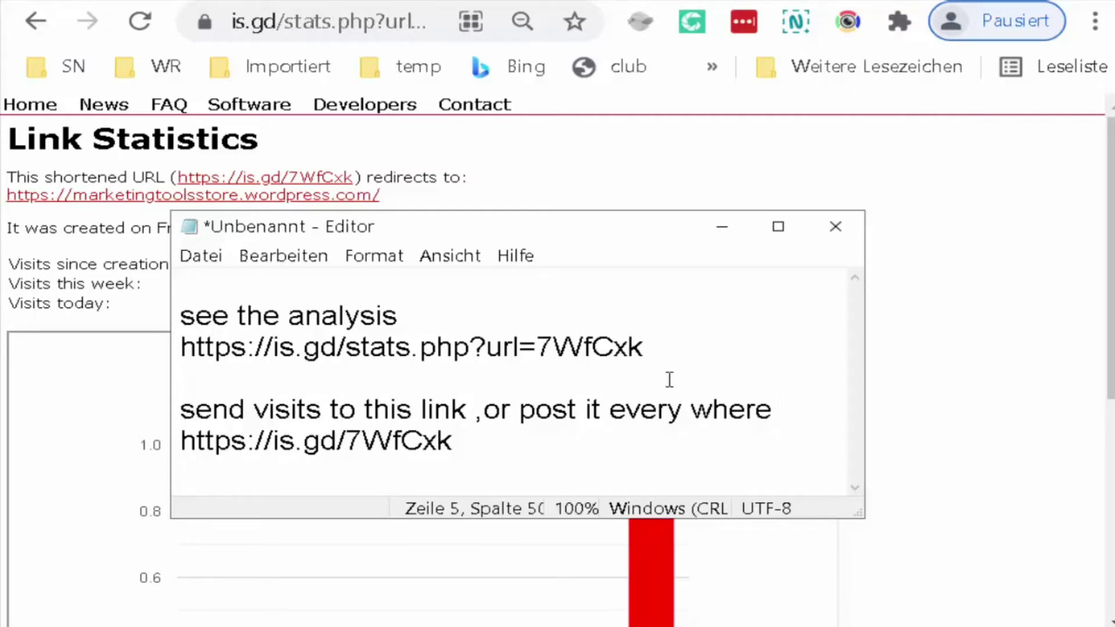
{"action": "left_click", "coordinate": [731, 232]}
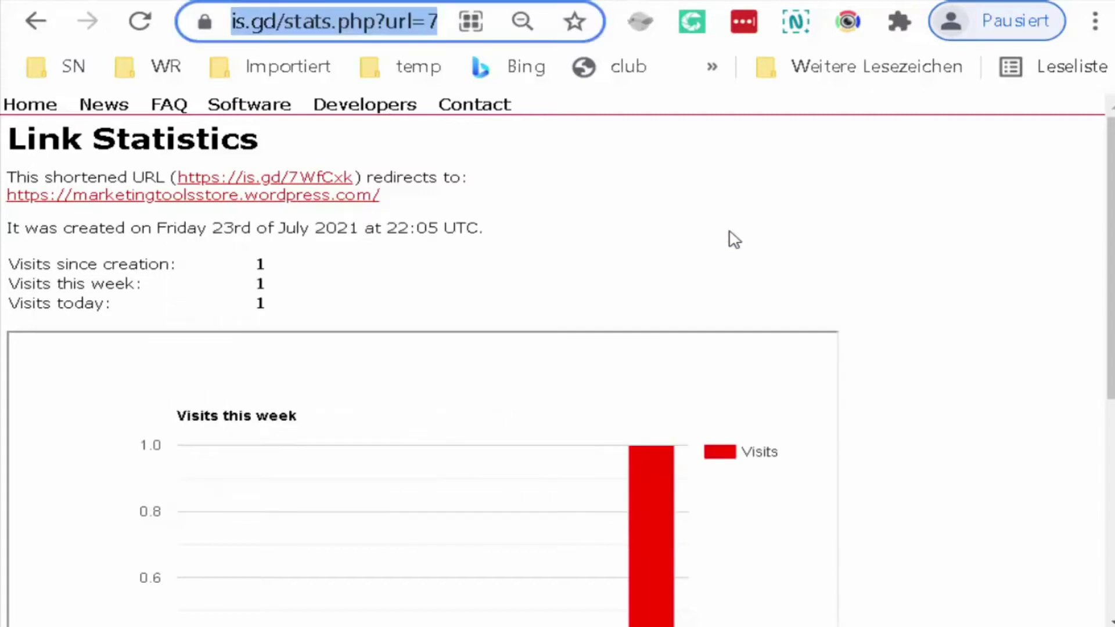
Return to the is.gd home page and list recently shortened URLs, with the marketingtoolsstore link on top.
{"action": "left_click", "coordinate": [37, 105]}
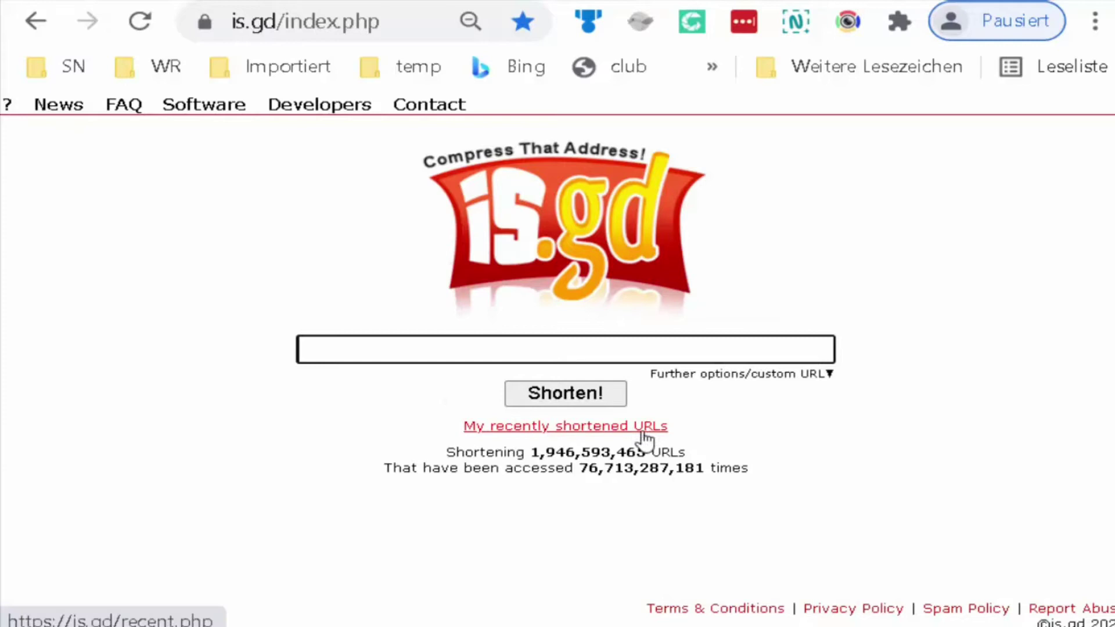
{"action": "left_click", "coordinate": [544, 426]}
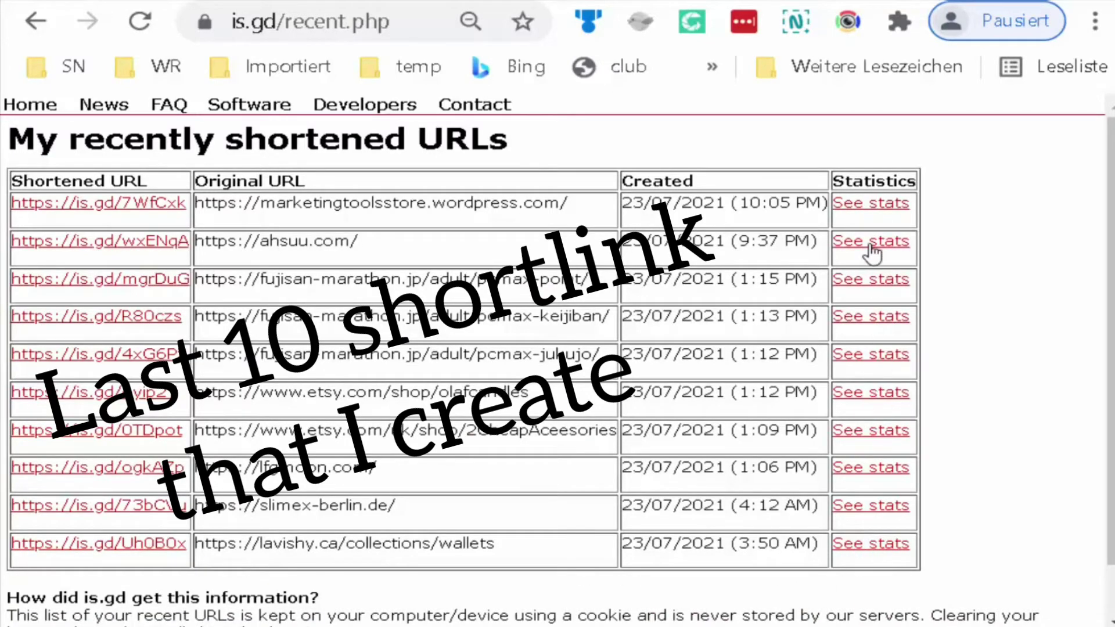
{"action": "scroll", "coordinate": [1017, 325], "scroll_direction": "down", "scroll_amount": 1}
{"action": "scroll", "coordinate": [1016, 328], "scroll_direction": "up", "scroll_amount": 1}
Open the wallets link's stats and expand all referrers, led by google.de with 297 hits.
{"action": "left_click", "coordinate": [35, 21]}
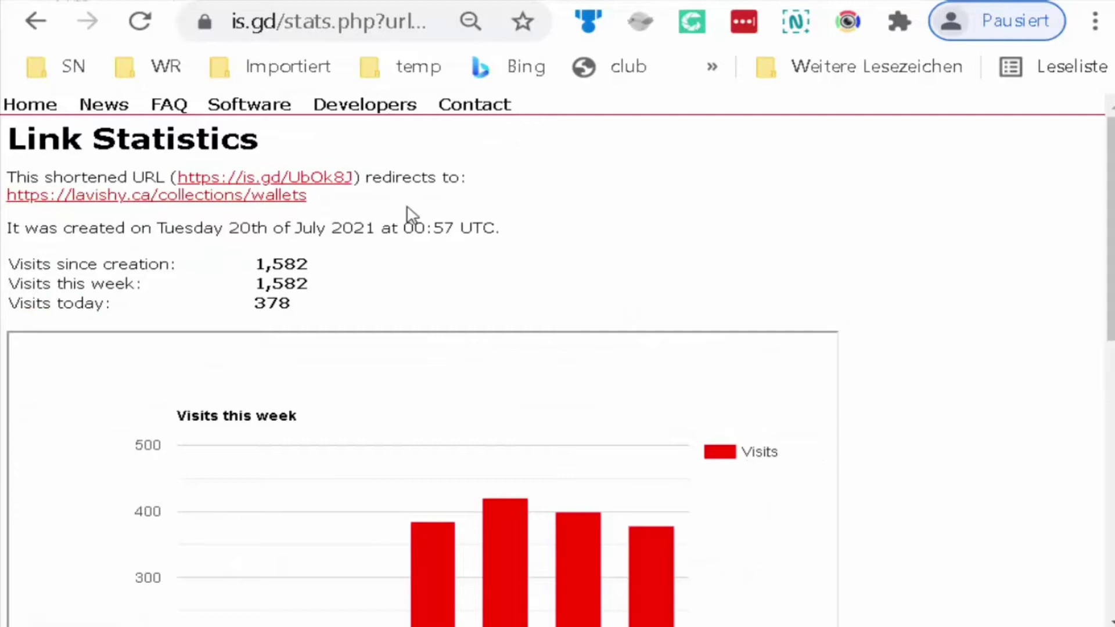
{"action": "scroll", "coordinate": [410, 219], "scroll_direction": "down", "scroll_amount": 5}
{"action": "scroll", "coordinate": [411, 219], "scroll_direction": "up", "scroll_amount": 5}
{"action": "scroll", "coordinate": [391, 329], "scroll_direction": "down", "scroll_amount": 5}
{"action": "scroll", "coordinate": [391, 335], "scroll_direction": "down", "scroll_amount": 2}
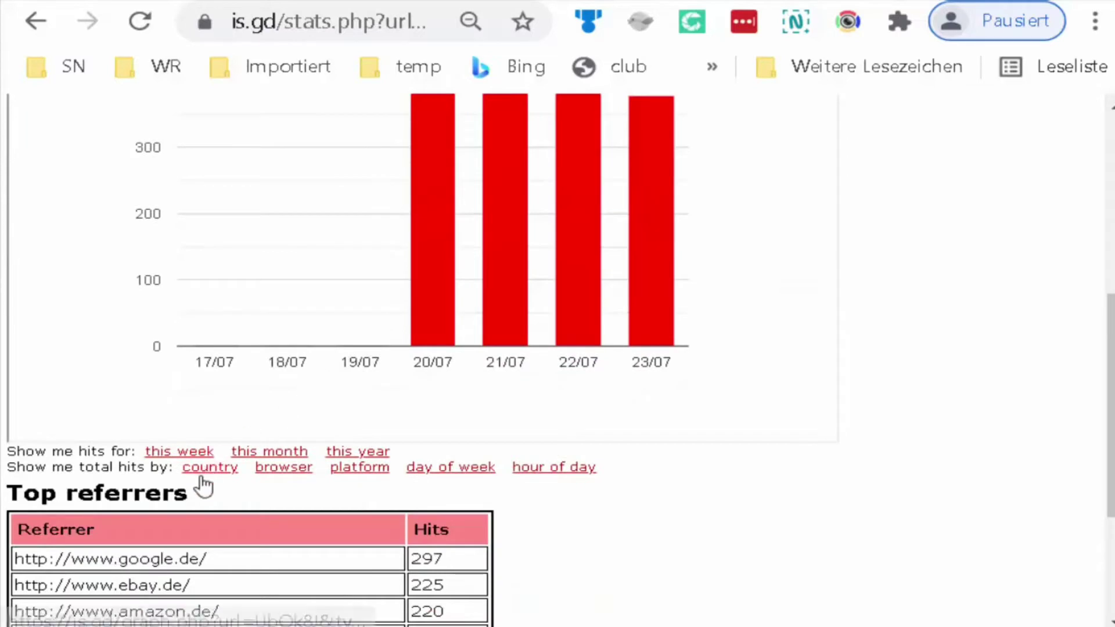
{"action": "scroll", "coordinate": [439, 485], "scroll_direction": "down", "scroll_amount": 3}
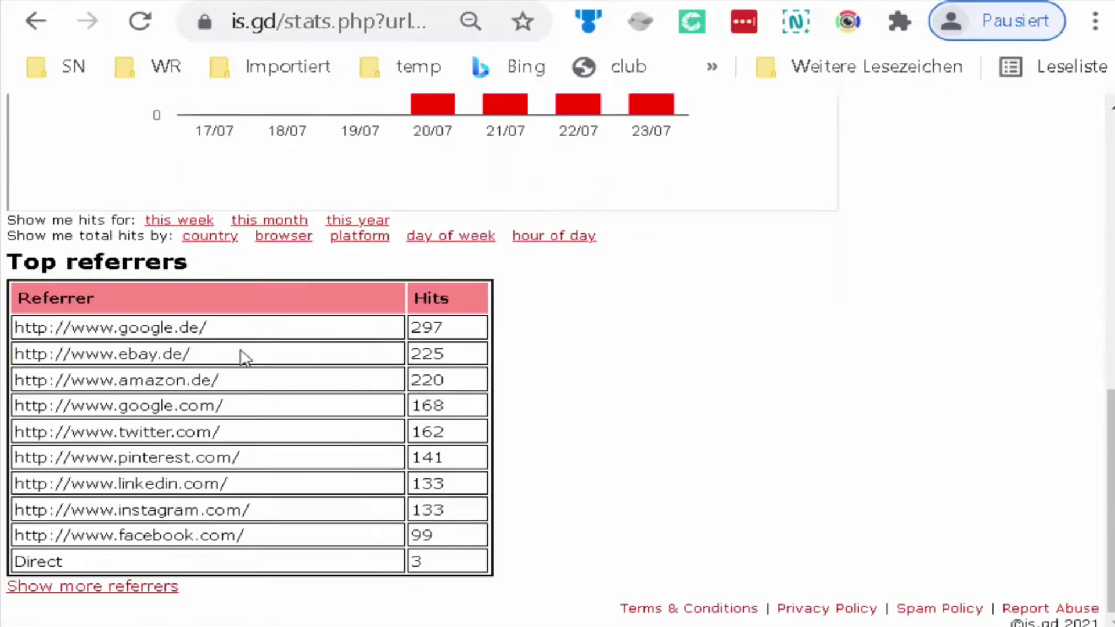
{"action": "left_click", "coordinate": [142, 588]}
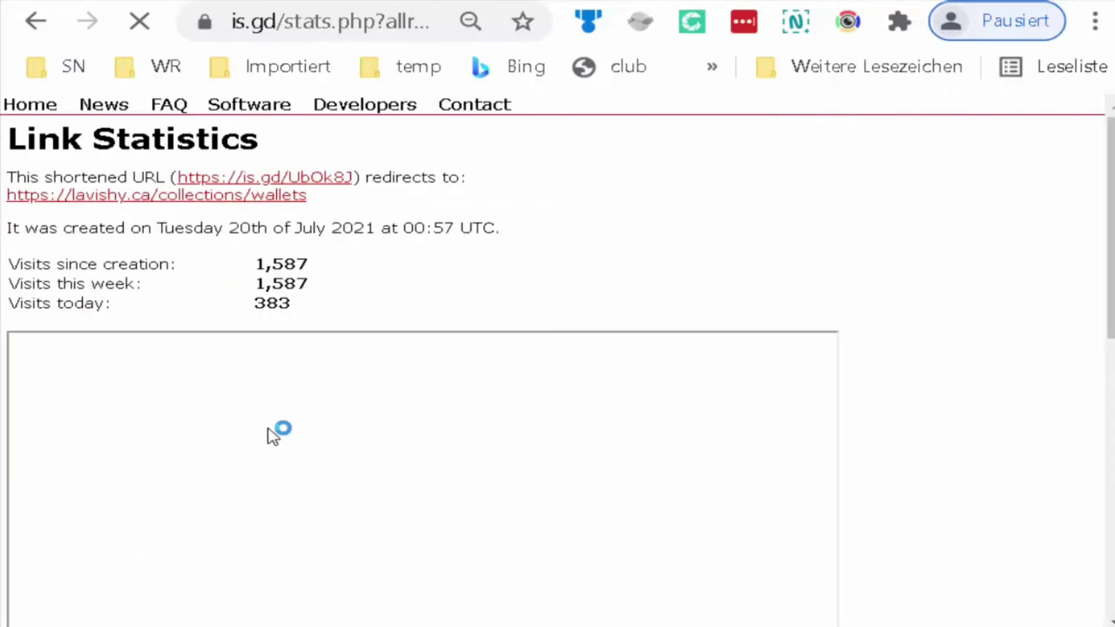
{"action": "scroll", "coordinate": [561, 388], "scroll_direction": "down", "scroll_amount": 3}
{"action": "scroll", "coordinate": [561, 389], "scroll_direction": "down", "scroll_amount": 3}
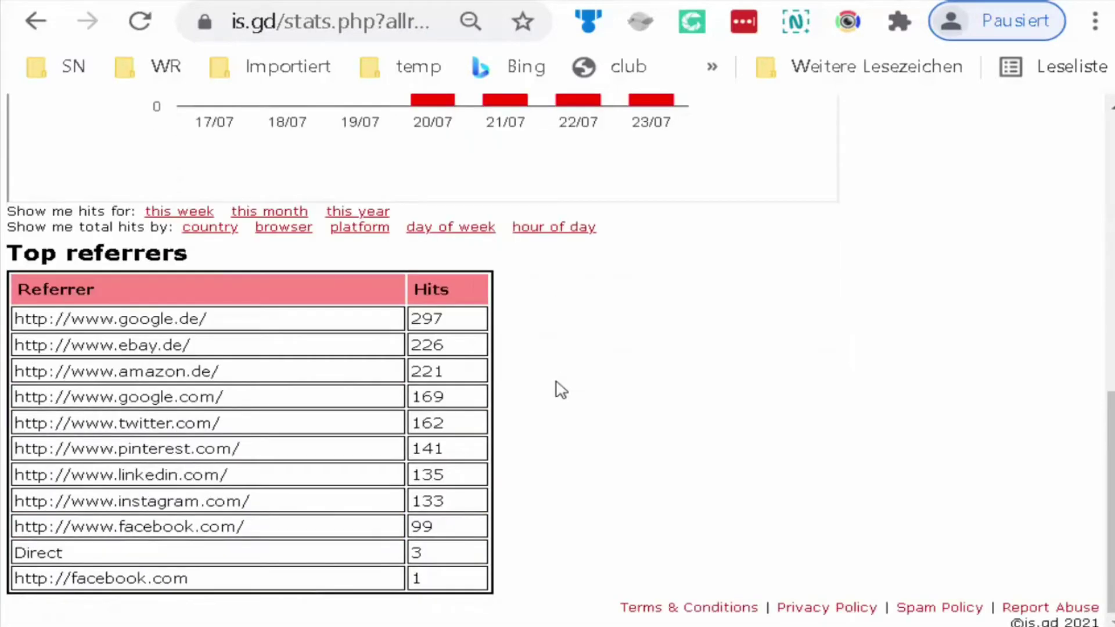
{"action": "scroll", "coordinate": [560, 389], "scroll_direction": "up", "scroll_amount": 2}
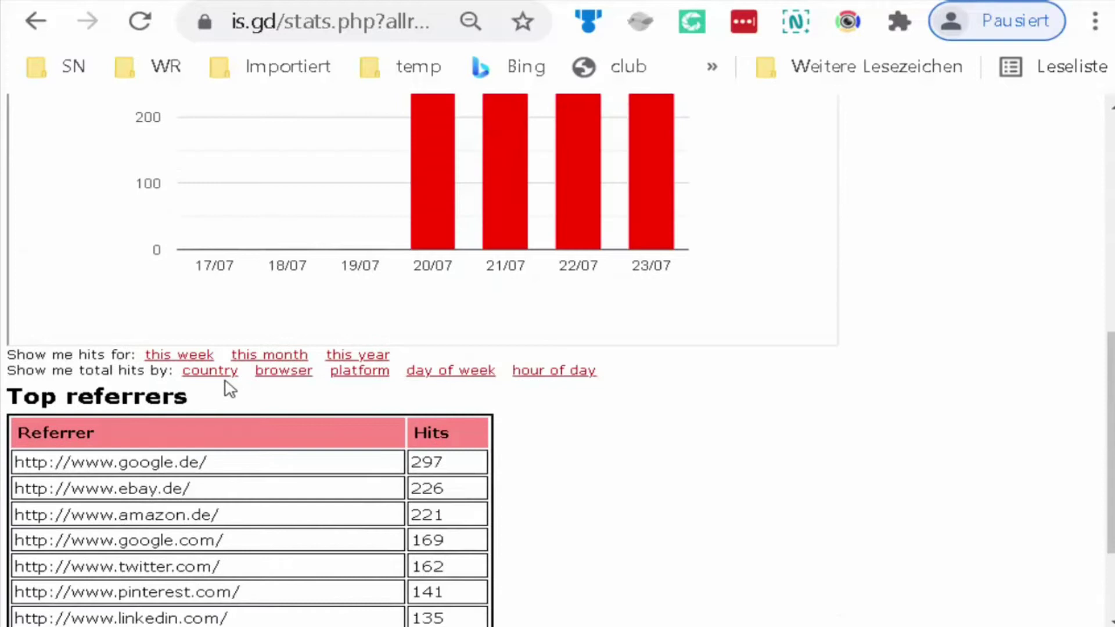
Chart the wallets link's visits by country and inspect the individual pie slices.
{"action": "left_click", "coordinate": [208, 373]}
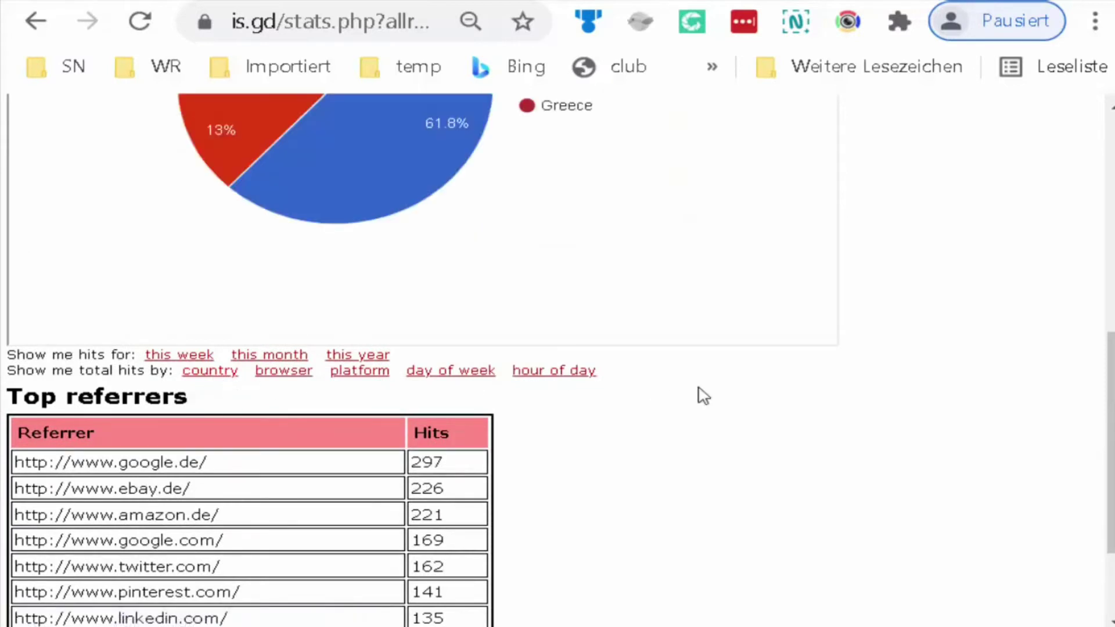
{"action": "scroll", "coordinate": [706, 396], "scroll_direction": "up", "scroll_amount": 4}
{"action": "mouse_move", "coordinate": [420, 311]}
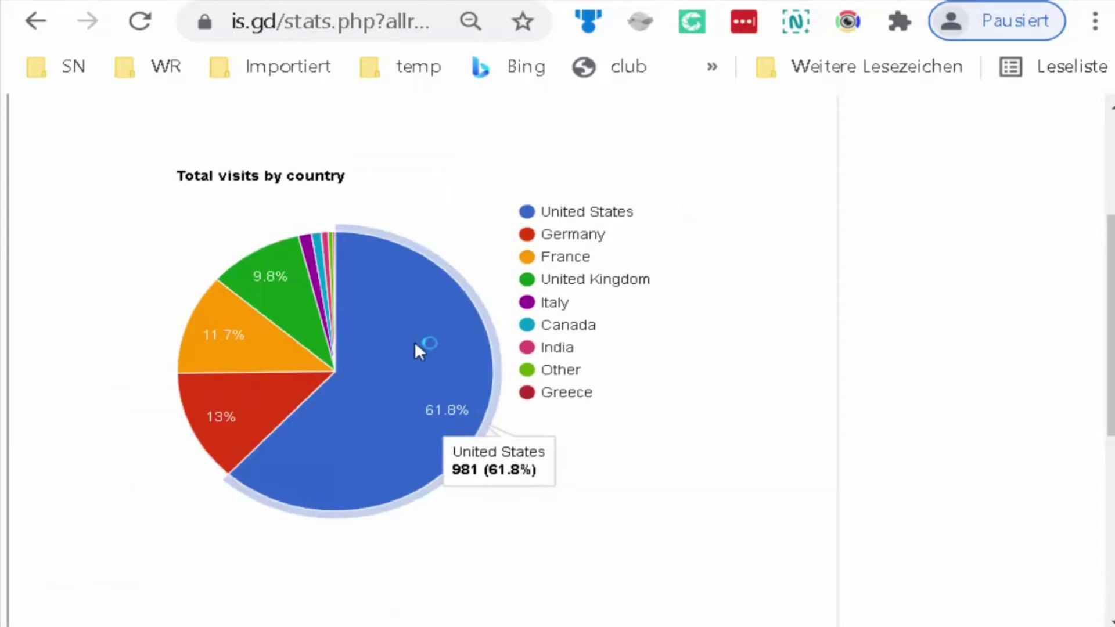
{"action": "mouse_move", "coordinate": [236, 360]}
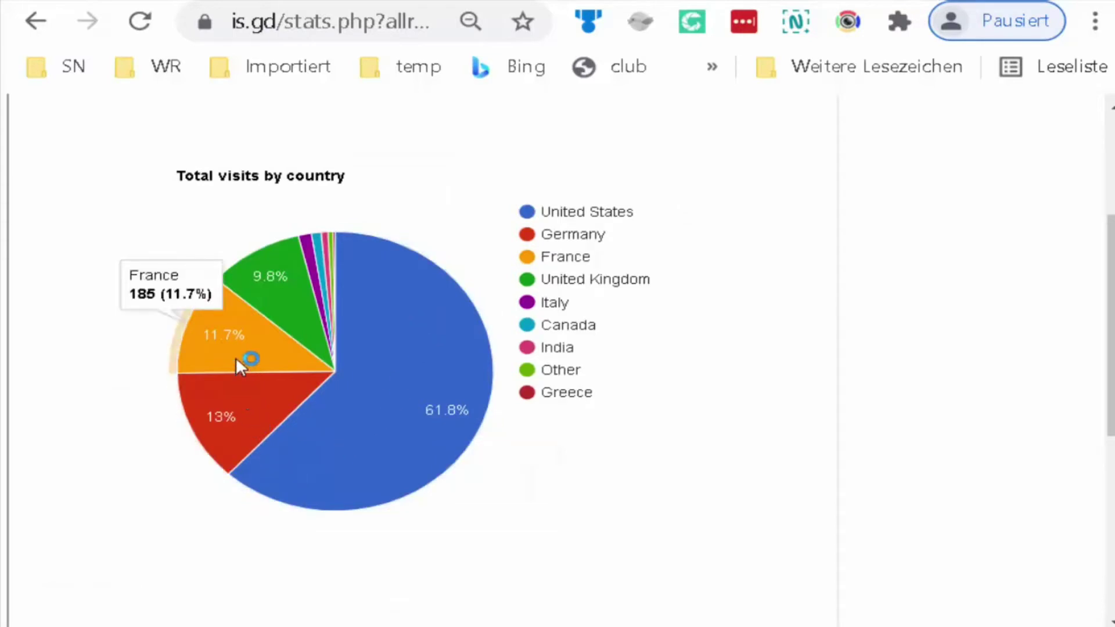
{"action": "mouse_move", "coordinate": [278, 314]}
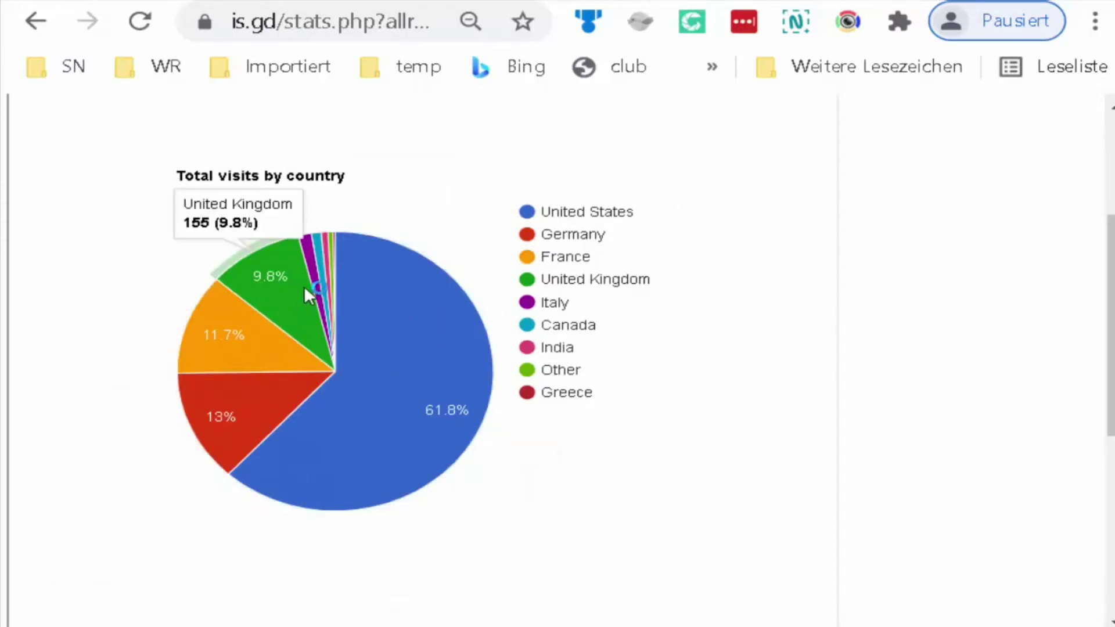
{"action": "mouse_move", "coordinate": [315, 280]}
{"action": "mouse_move", "coordinate": [427, 349]}
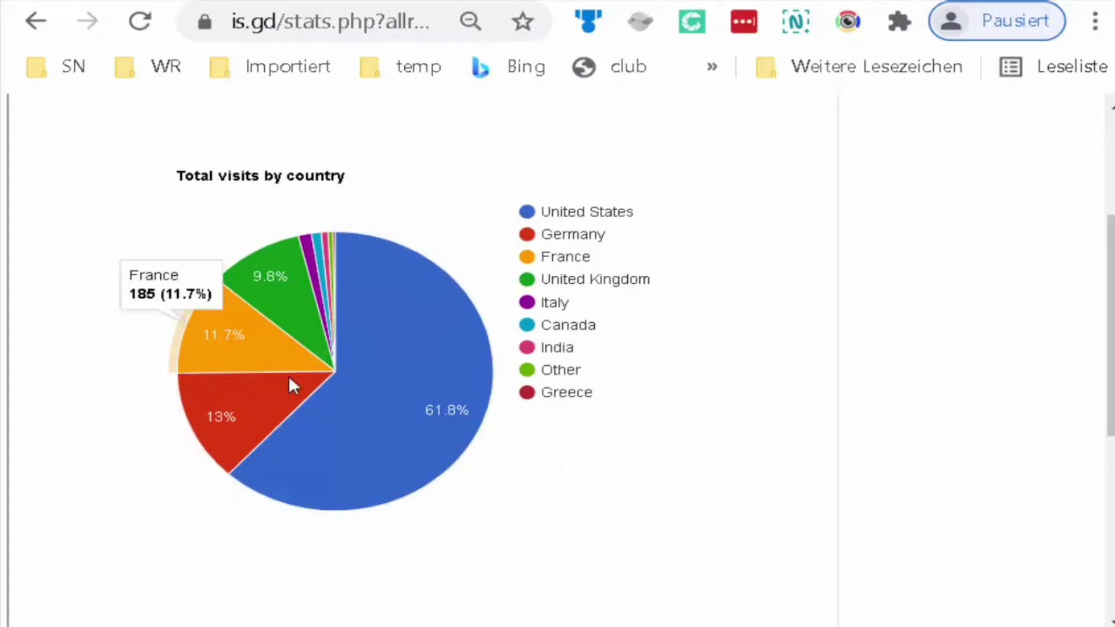
{"action": "mouse_move", "coordinate": [276, 400]}
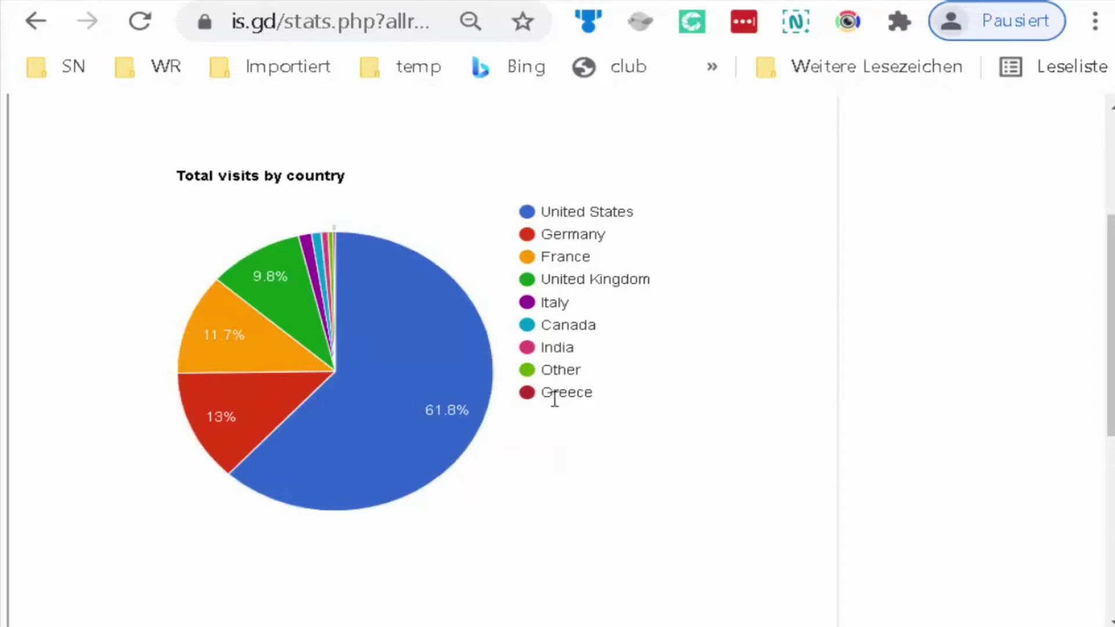
Chart the visits by browser, platform, day of week, hour of day, and over the last year.
{"action": "scroll", "coordinate": [369, 440], "scroll_direction": "down", "scroll_amount": 5}
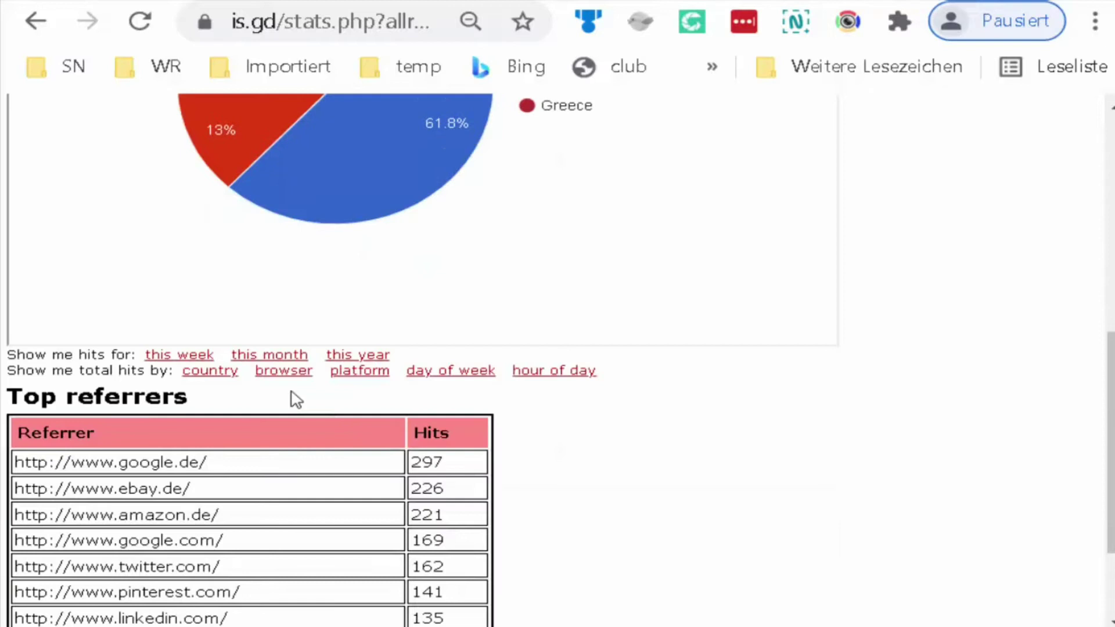
{"action": "left_click", "coordinate": [294, 375]}
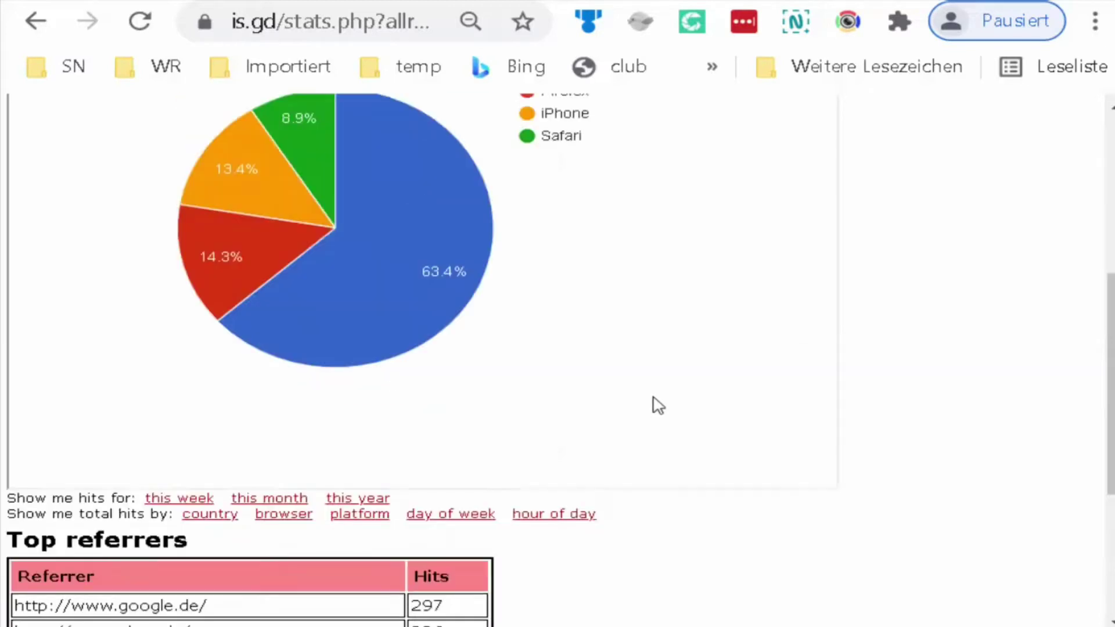
{"action": "scroll", "coordinate": [645, 366], "scroll_direction": "up", "scroll_amount": 3}
{"action": "scroll", "coordinate": [611, 343], "scroll_direction": "down", "scroll_amount": 3}
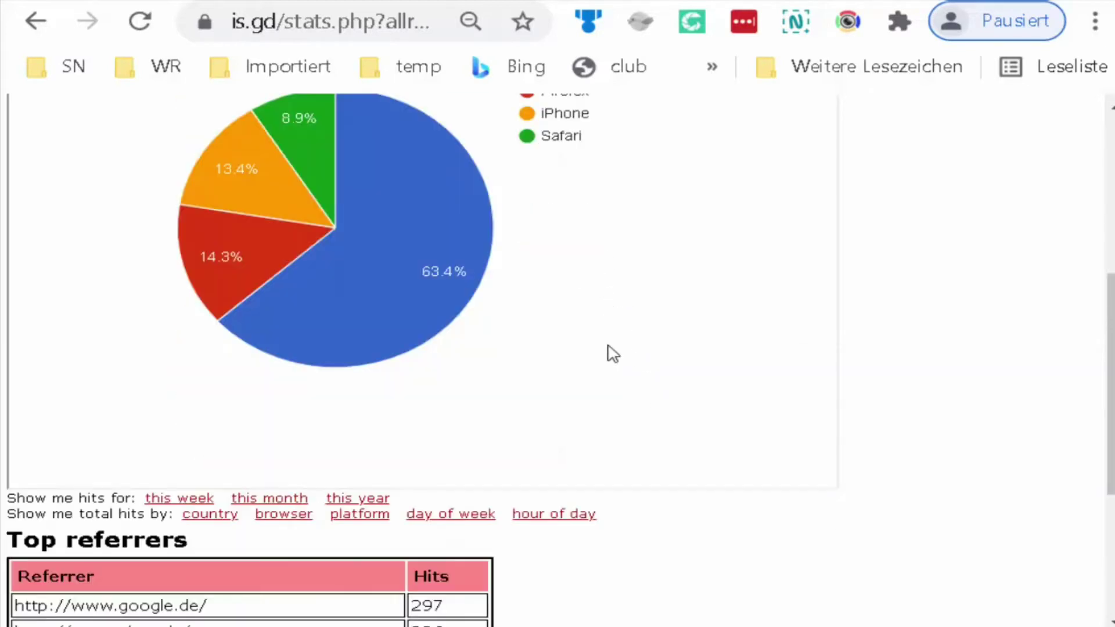
{"action": "left_click", "coordinate": [366, 515]}
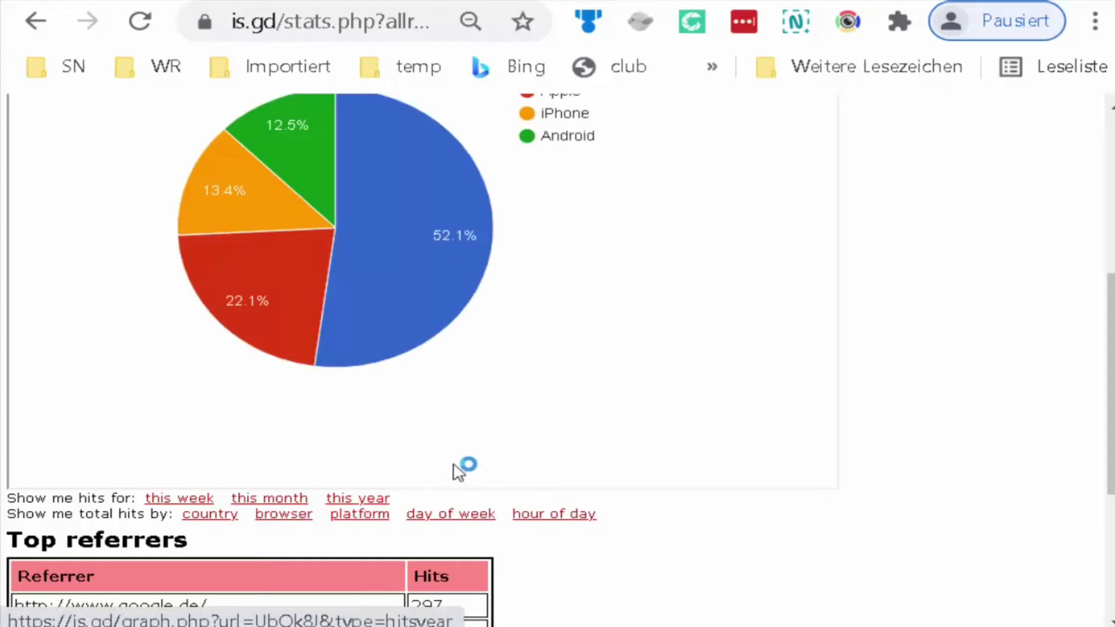
{"action": "scroll", "coordinate": [463, 466], "scroll_direction": "up", "scroll_amount": 2}
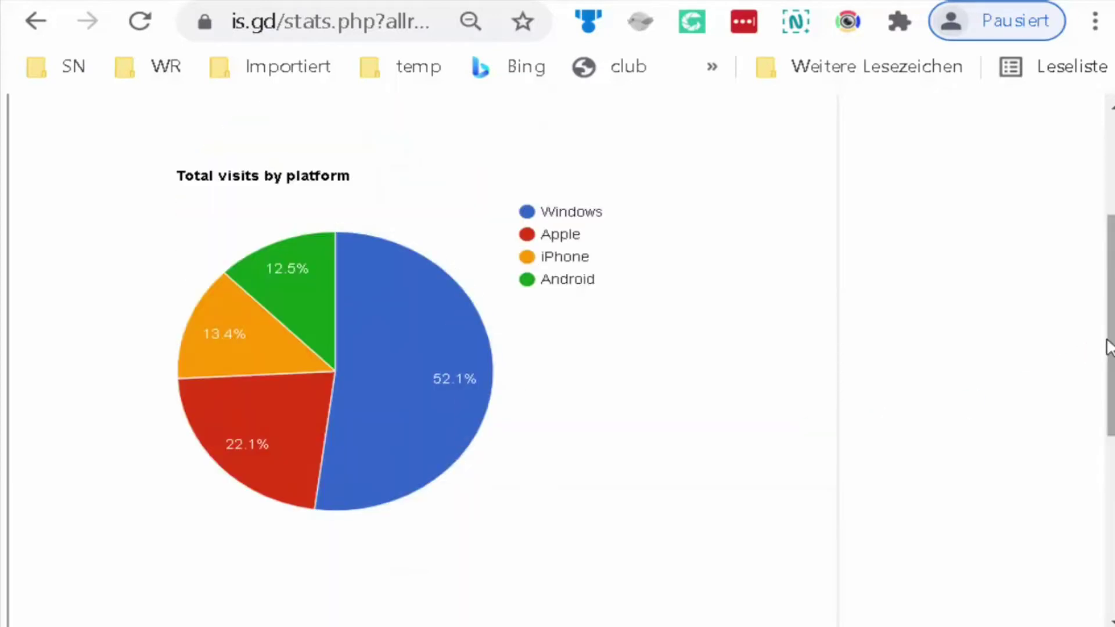
{"action": "scroll", "coordinate": [1110, 346], "scroll_direction": "down", "scroll_amount": 1}
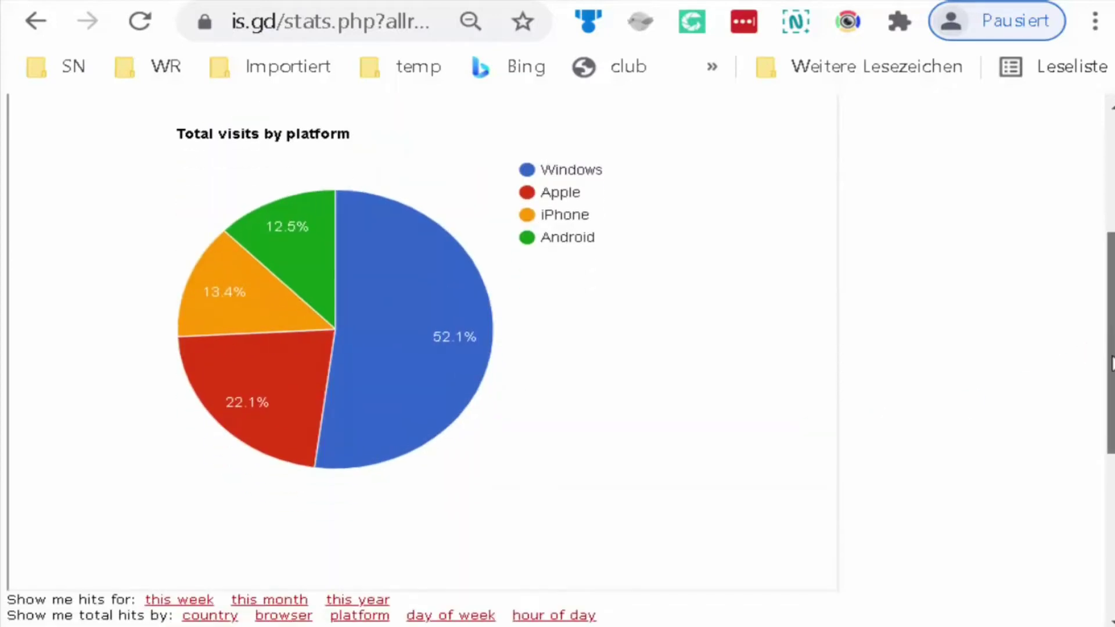
{"action": "left_click", "coordinate": [480, 617]}
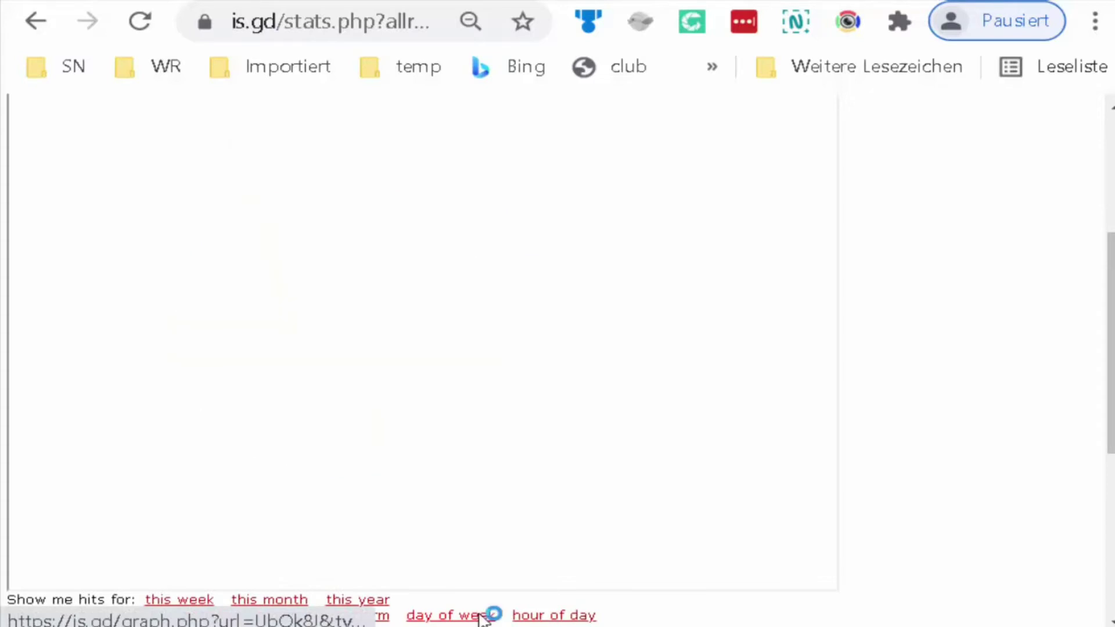
{"action": "left_click", "coordinate": [554, 616]}
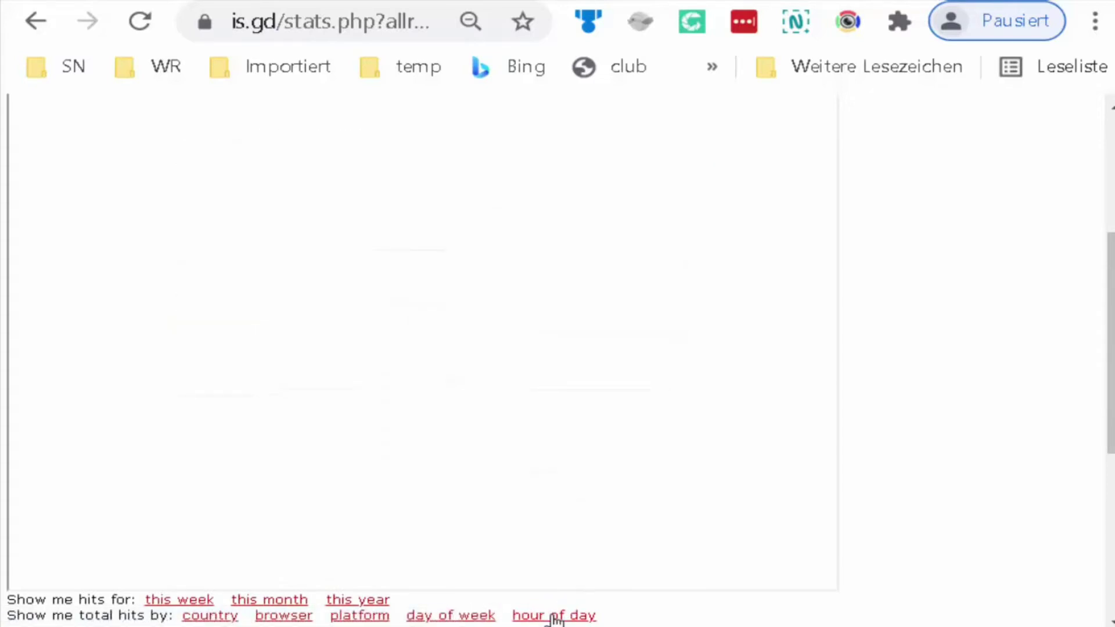
{"action": "left_click", "coordinate": [375, 600]}
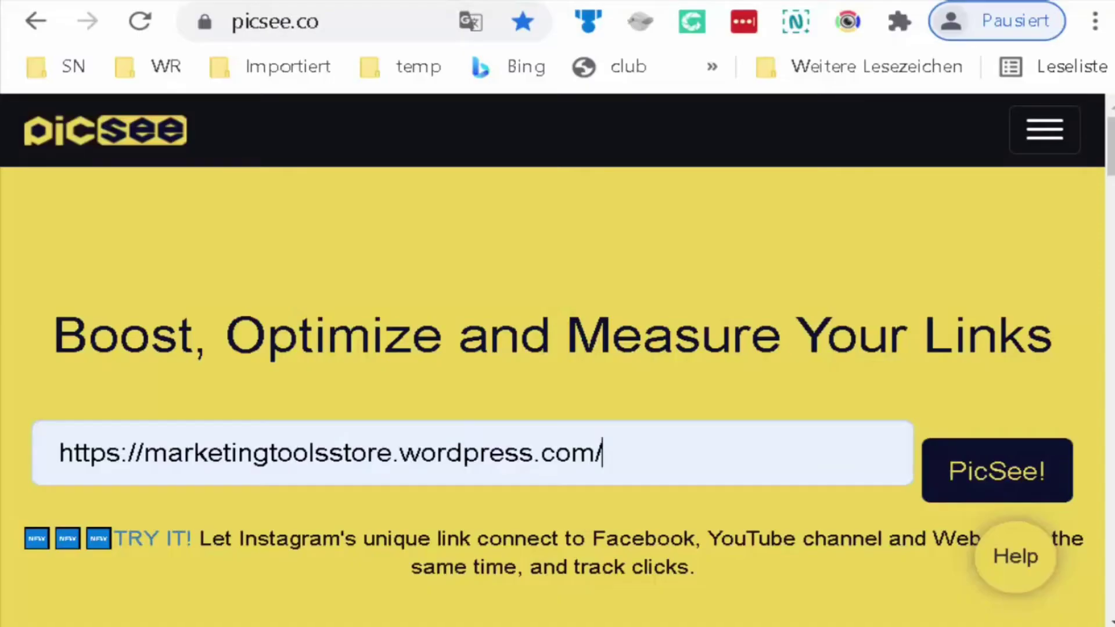
Open PicSee's Pricing page and look over the Standard versus Professional plan table.
{"action": "left_click", "coordinate": [1040, 148]}
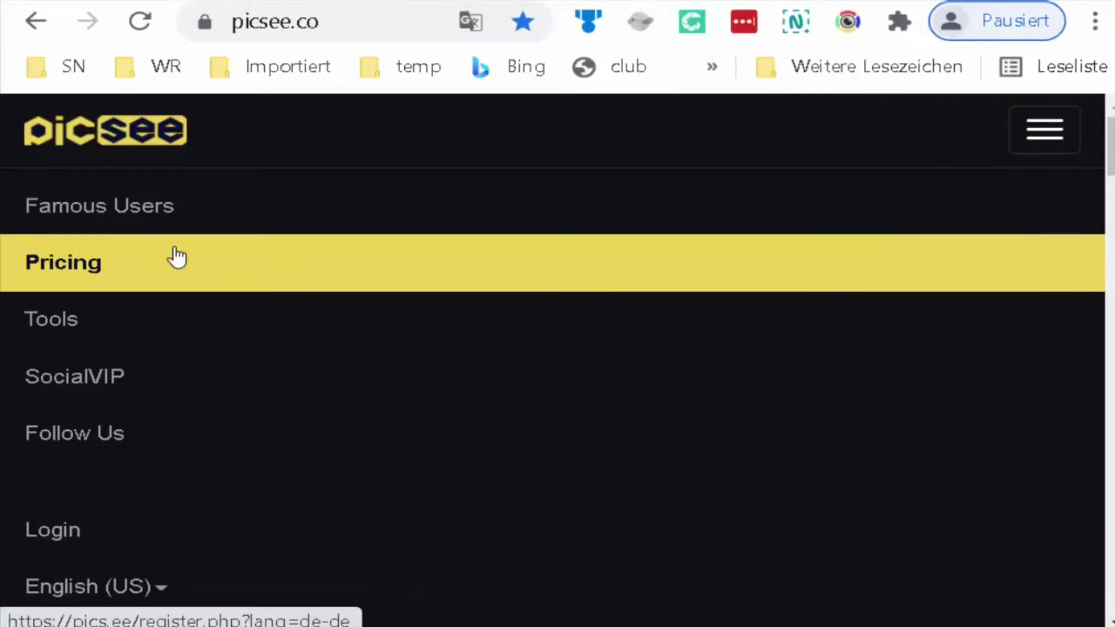
{"action": "left_click", "coordinate": [175, 256]}
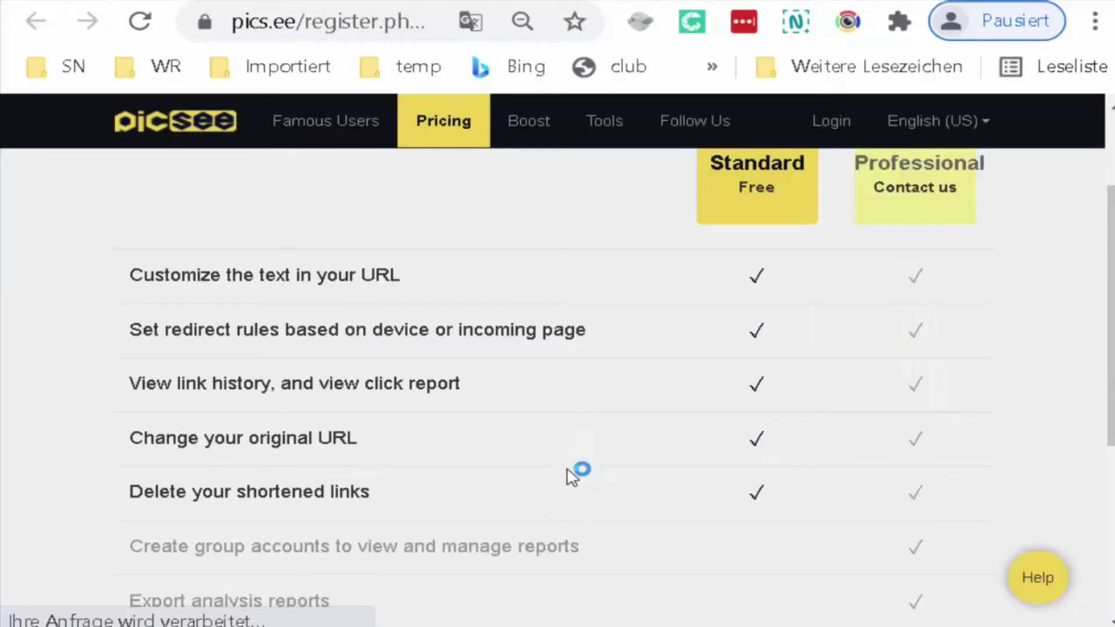
{"action": "scroll", "coordinate": [572, 476], "scroll_direction": "down", "scroll_amount": 2}
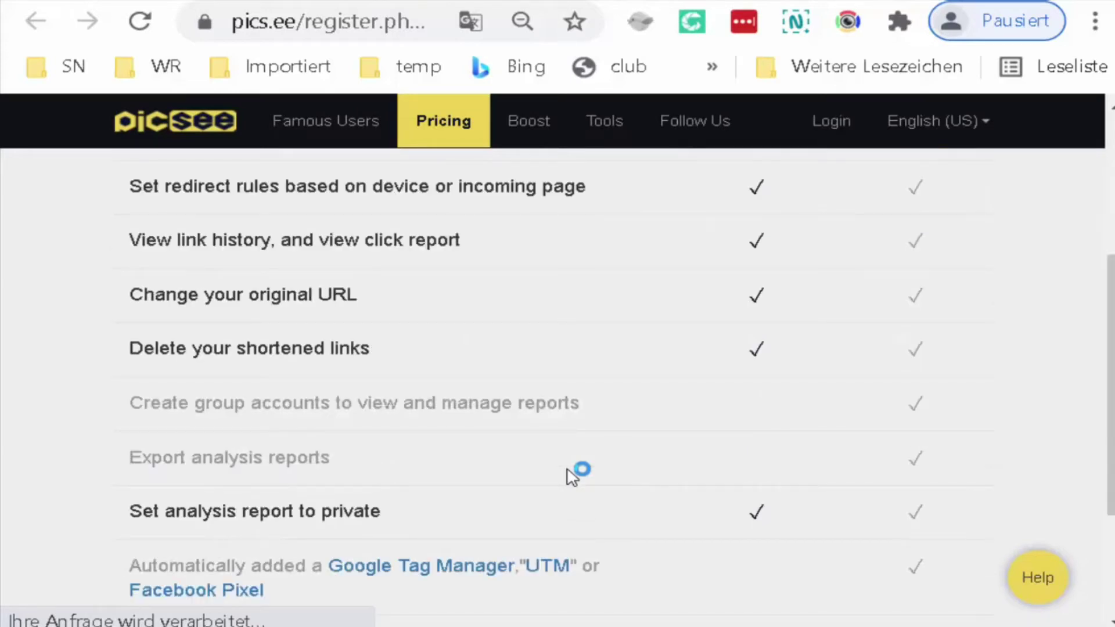
{"action": "scroll", "coordinate": [571, 476], "scroll_direction": "up", "scroll_amount": 4}
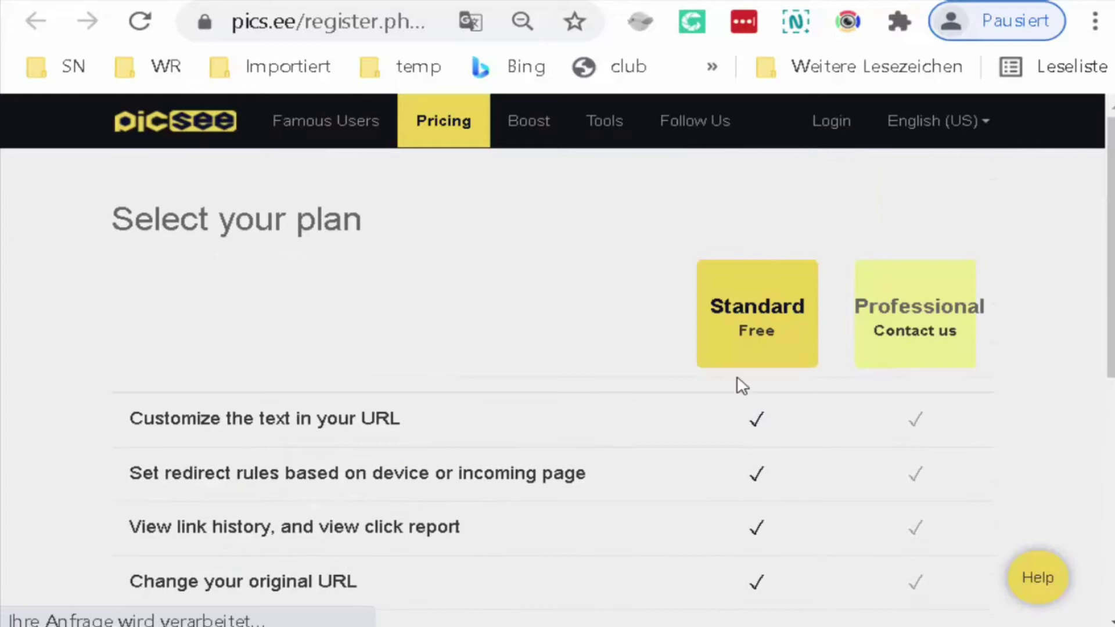
Sign in to PicSee with Facebook and open the Marketing Tools Store link's tracking stats (33 unique clicks).
{"action": "left_click", "coordinate": [839, 132]}
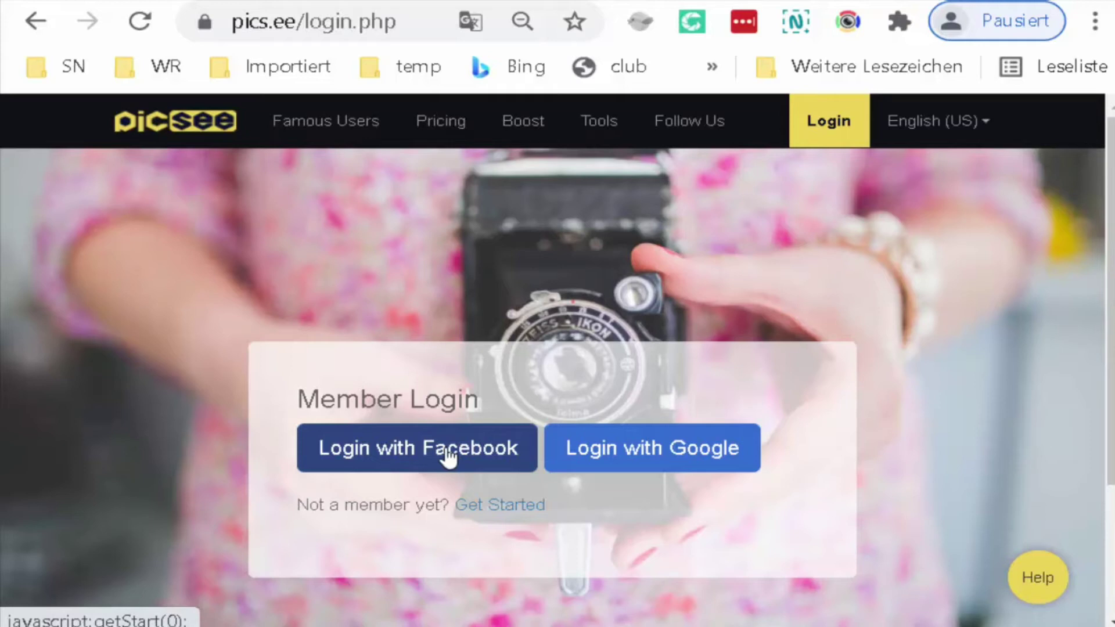
{"action": "left_click", "coordinate": [449, 457]}
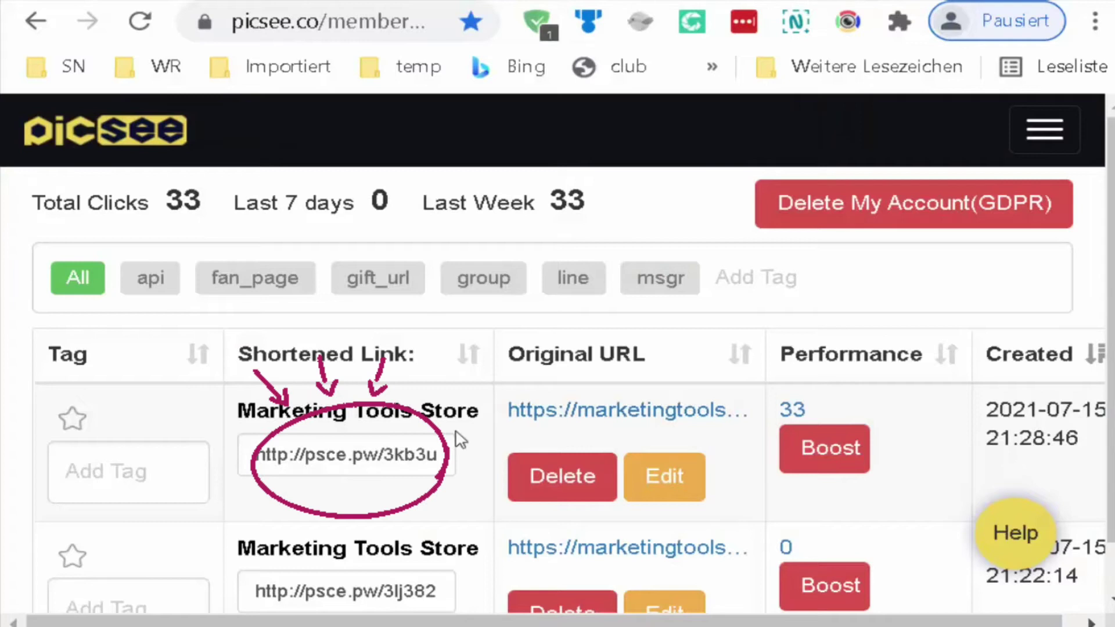
{"action": "left_click", "coordinate": [406, 409]}
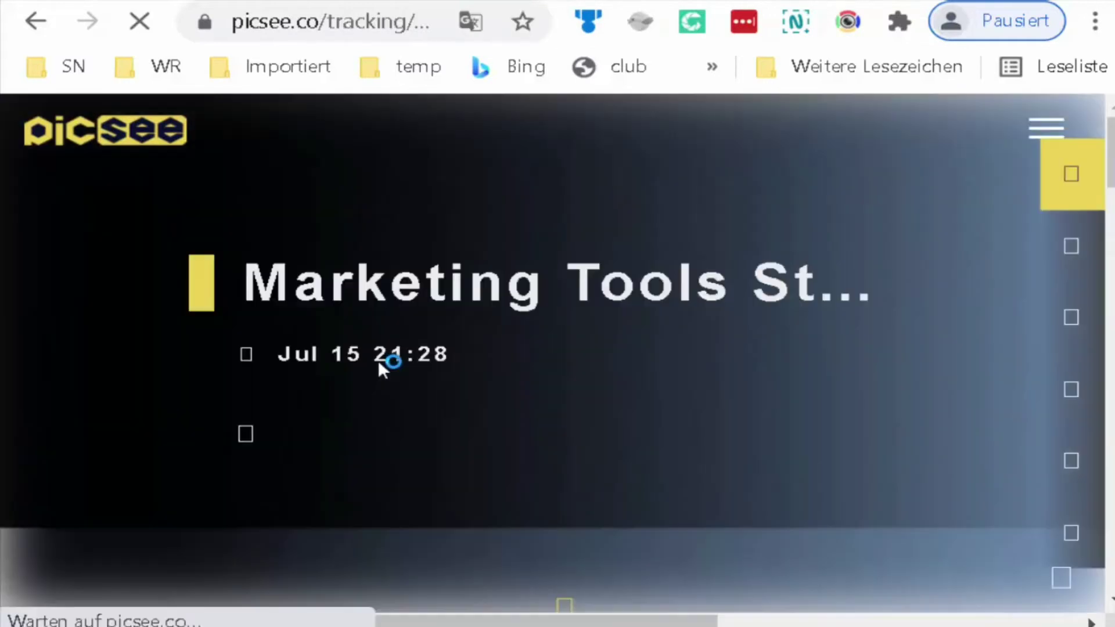
{"action": "scroll", "coordinate": [482, 351], "scroll_direction": "down", "scroll_amount": 5}
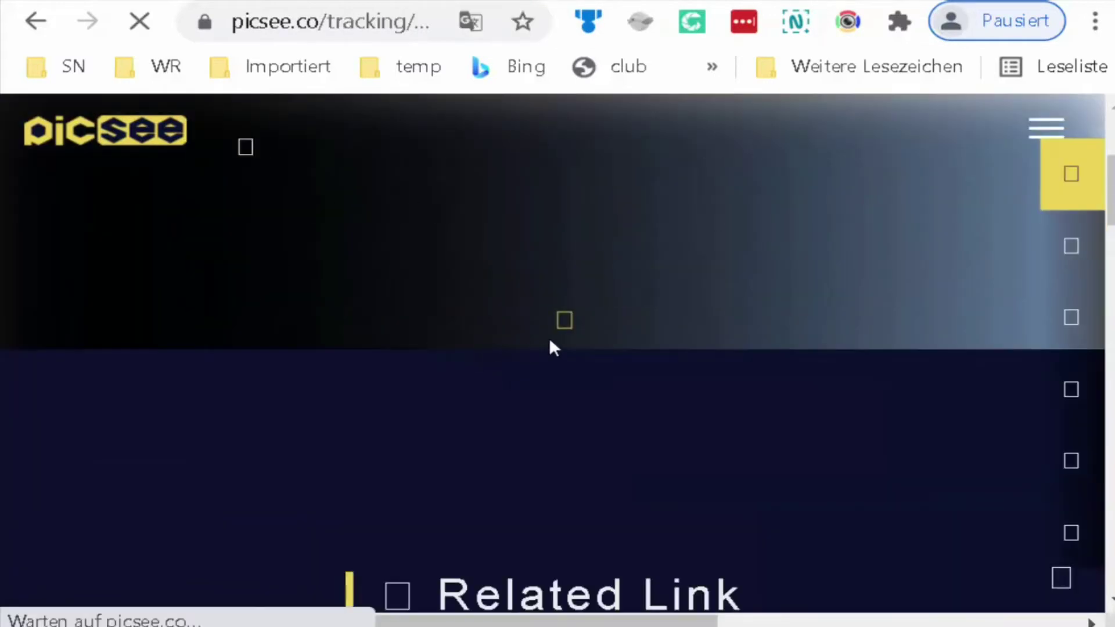
{"action": "scroll", "coordinate": [537, 338], "scroll_direction": "up", "scroll_amount": 4}
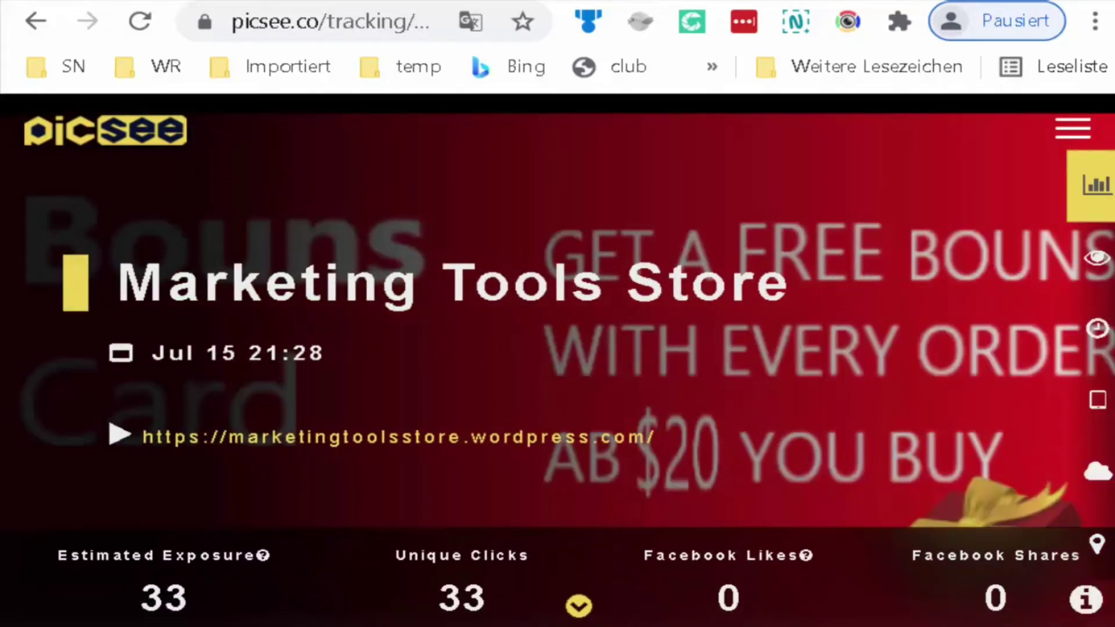
{"action": "key", "text": "alt+Tab"}
{"action": "left_click", "coordinate": [640, 462]}
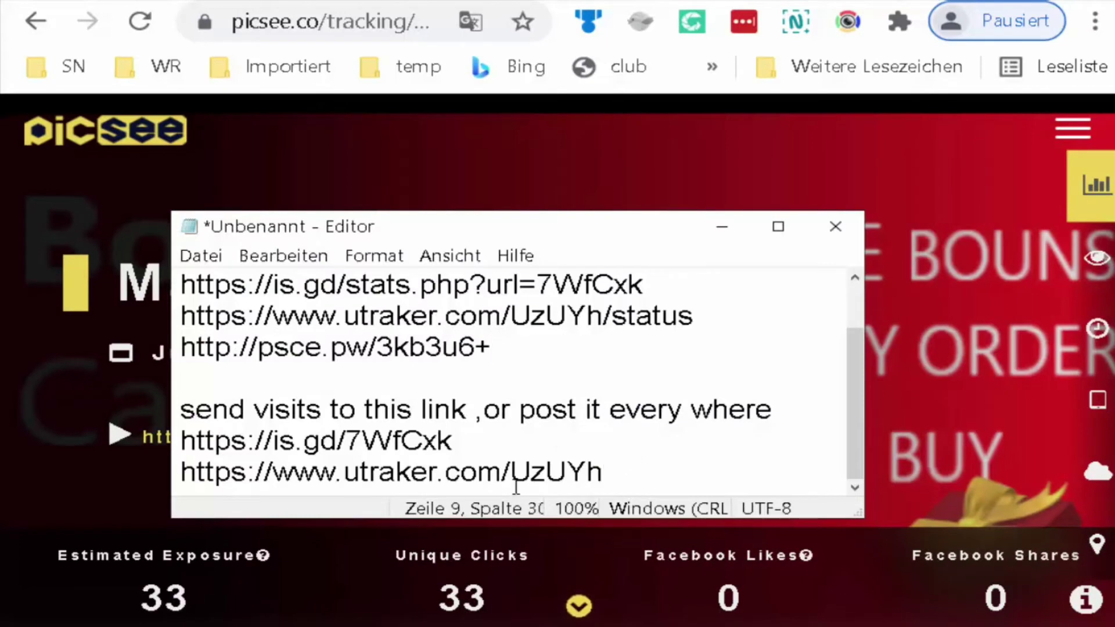
{"action": "key", "text": "Return"}
{"action": "type", "text": "http://psce.pw/3kb3u6"}
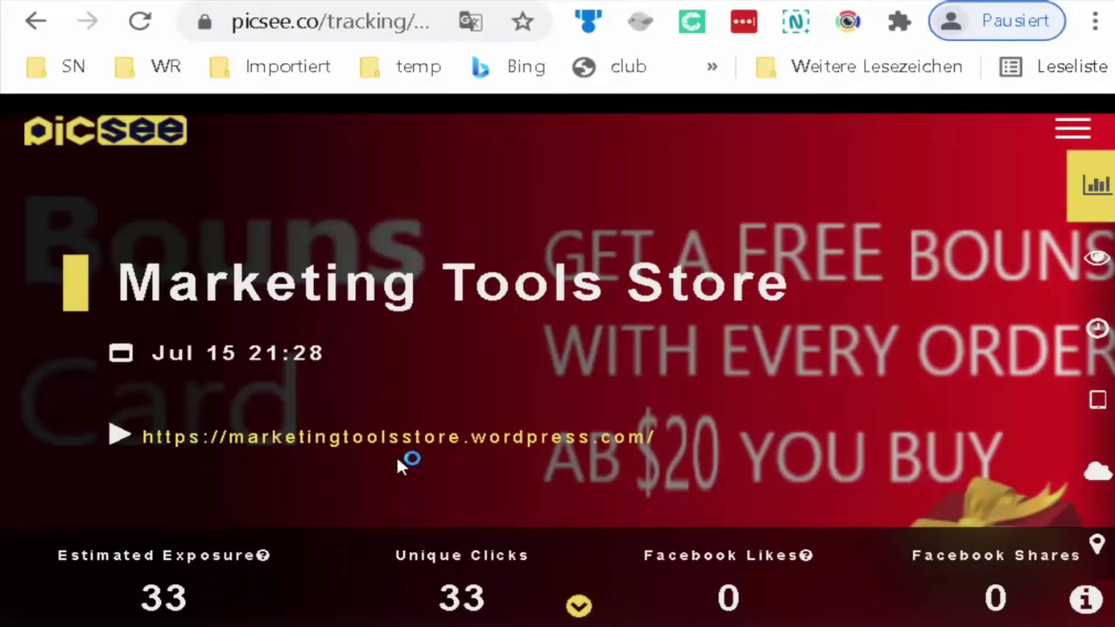
Review the PicSee link's Related Link section and clicks-per-day chart.
{"action": "scroll", "coordinate": [398, 457], "scroll_direction": "down", "scroll_amount": 5}
{"action": "scroll", "coordinate": [461, 379], "scroll_direction": "up", "scroll_amount": 5}
{"action": "left_click", "coordinate": [1098, 263]}
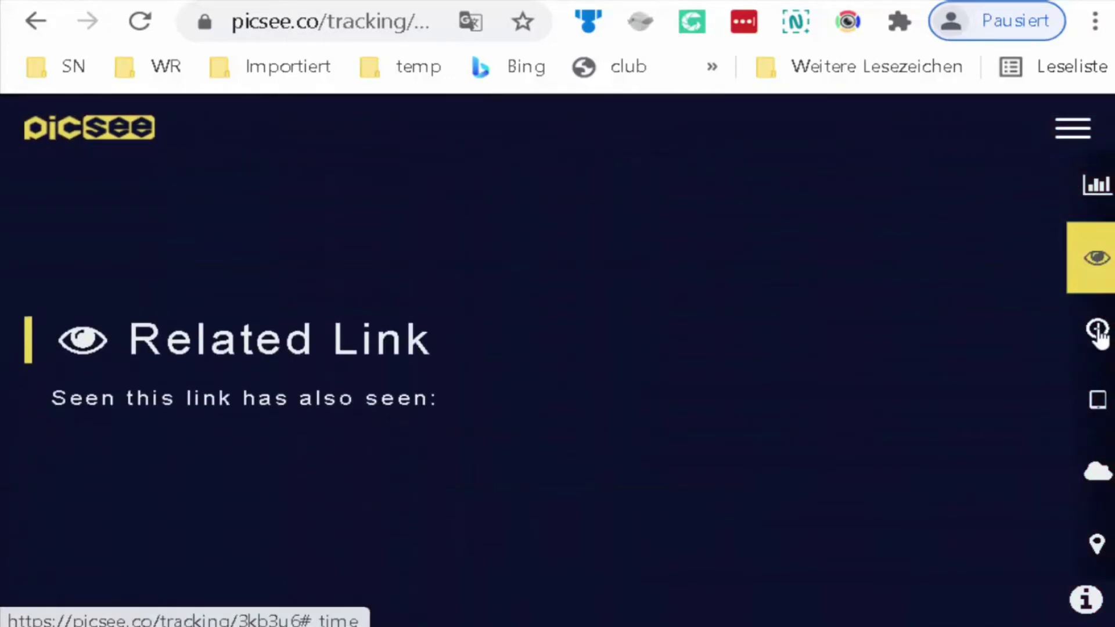
{"action": "left_click", "coordinate": [1097, 330]}
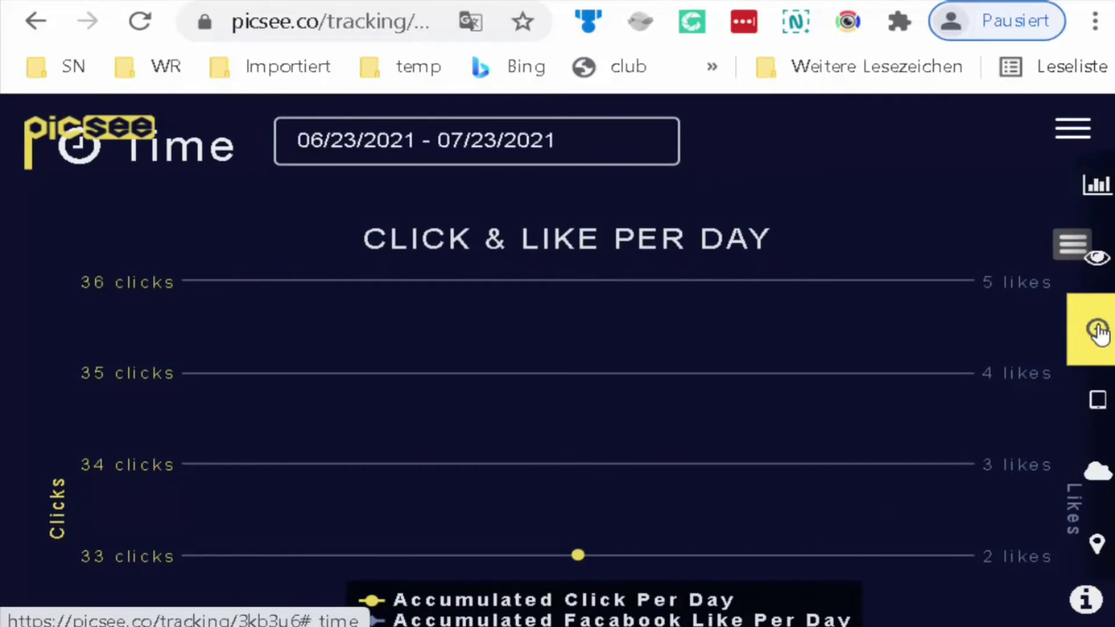
{"action": "mouse_move", "coordinate": [651, 499]}
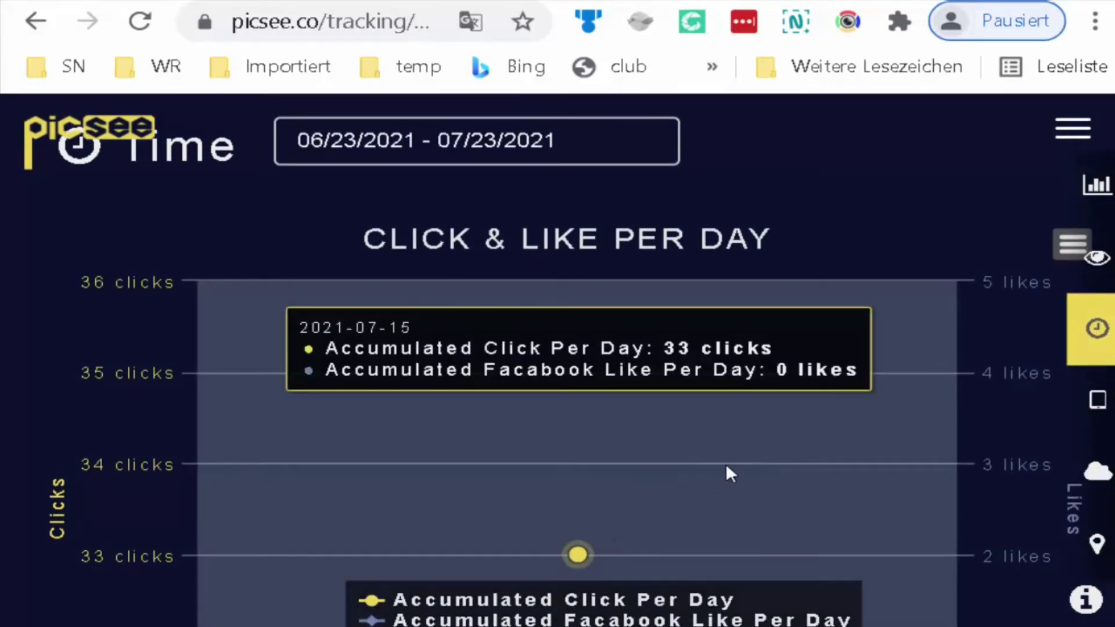
Scroll through the Device, Source and Region sections and check the map's 31 United States clicks.
{"action": "scroll", "coordinate": [726, 464], "scroll_direction": "down", "scroll_amount": 1}
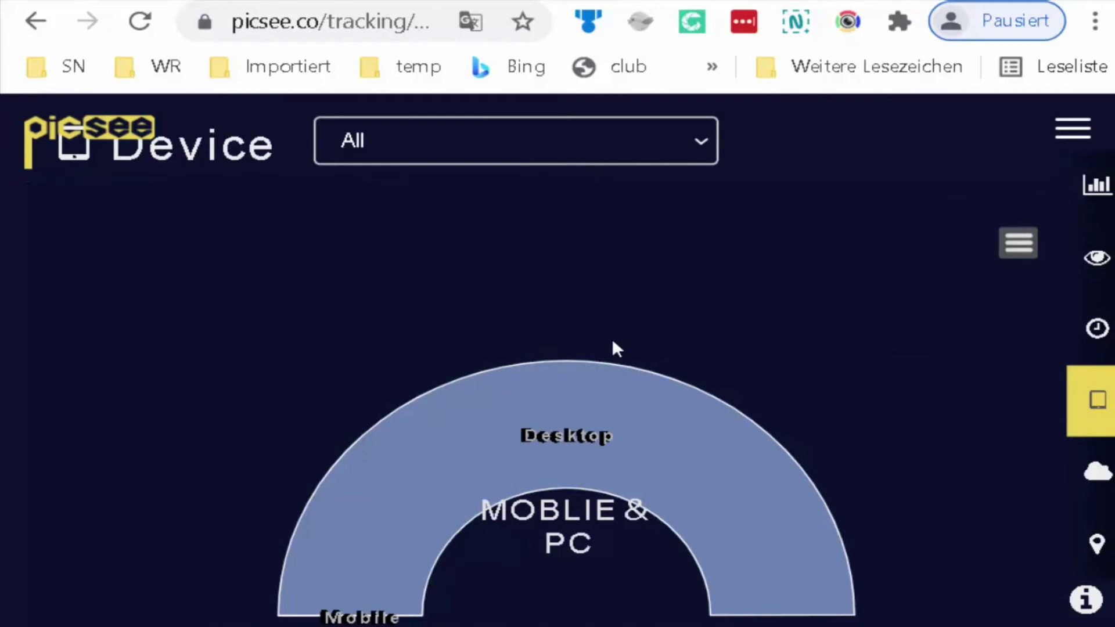
{"action": "scroll", "coordinate": [614, 346], "scroll_direction": "down", "scroll_amount": 1}
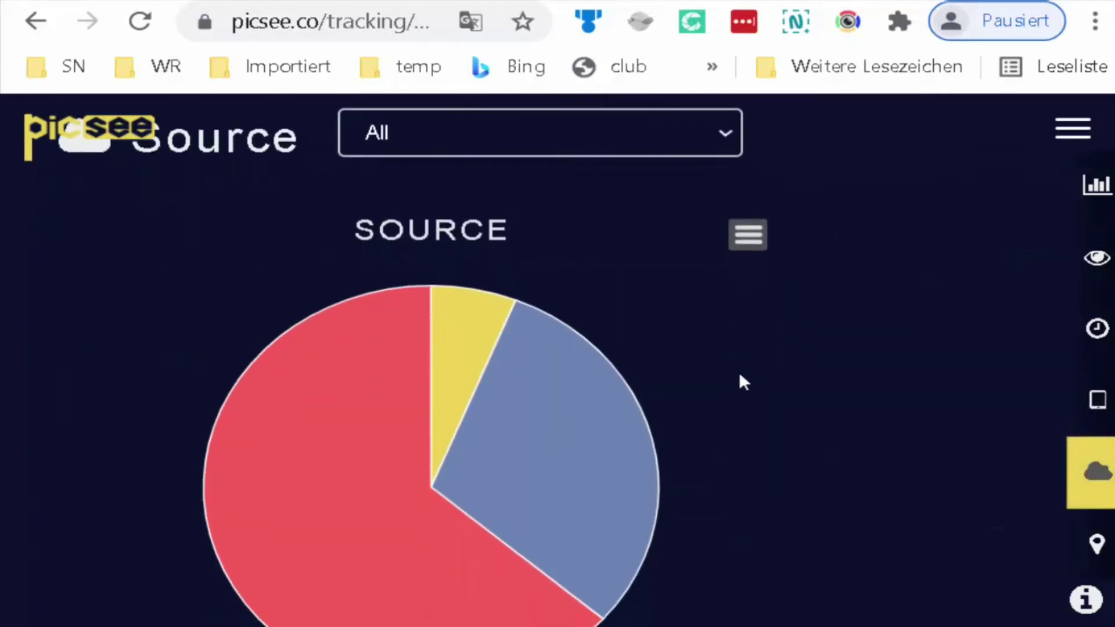
{"action": "scroll", "coordinate": [739, 375], "scroll_direction": "down", "scroll_amount": 1}
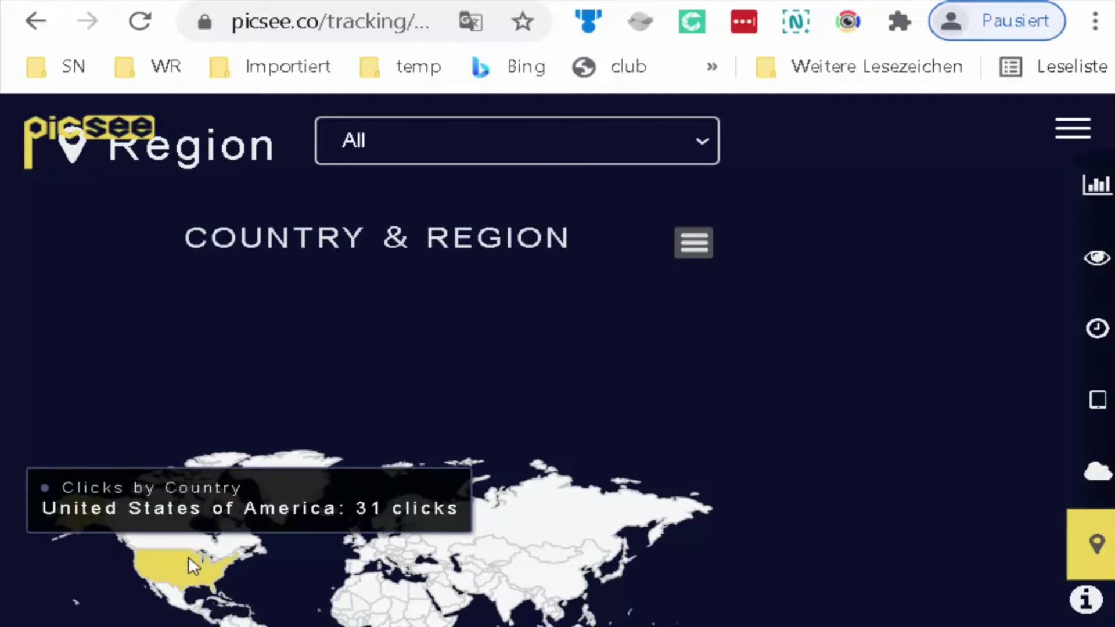
{"action": "left_click", "coordinate": [122, 516]}
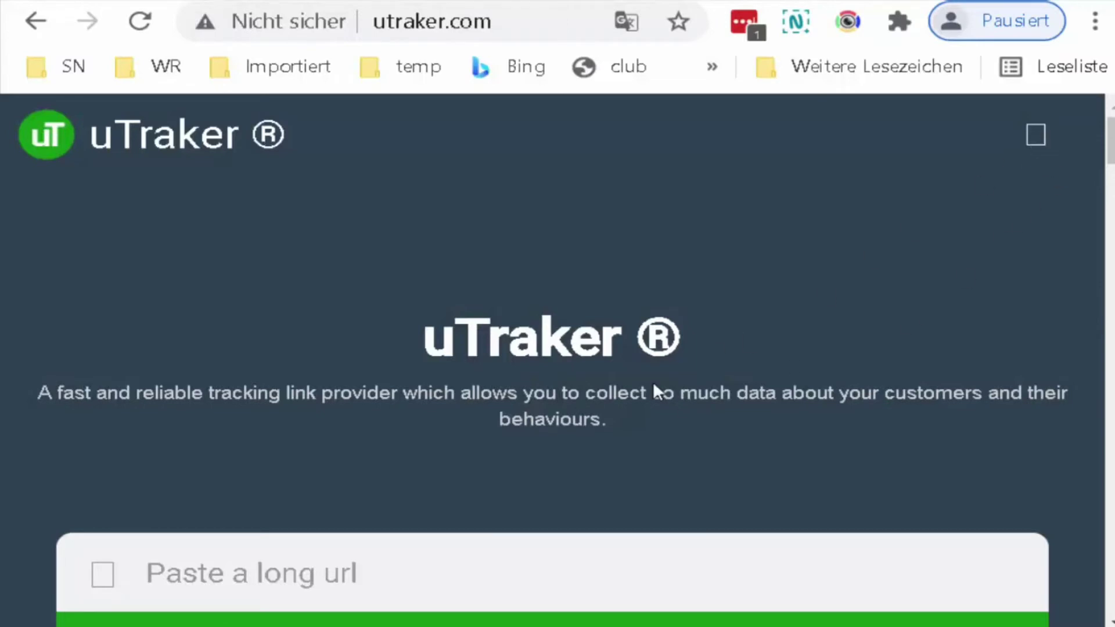
Go to the uTraker login page from the site menu and dismiss the cookie notice.
{"action": "left_click", "coordinate": [1036, 137]}
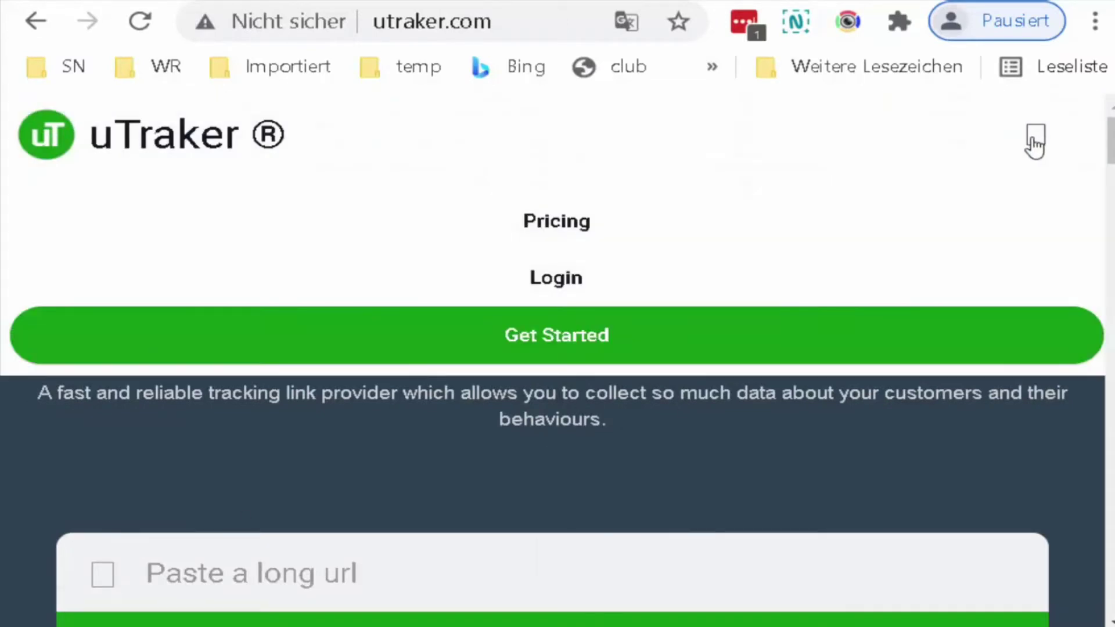
{"action": "left_click", "coordinate": [575, 281]}
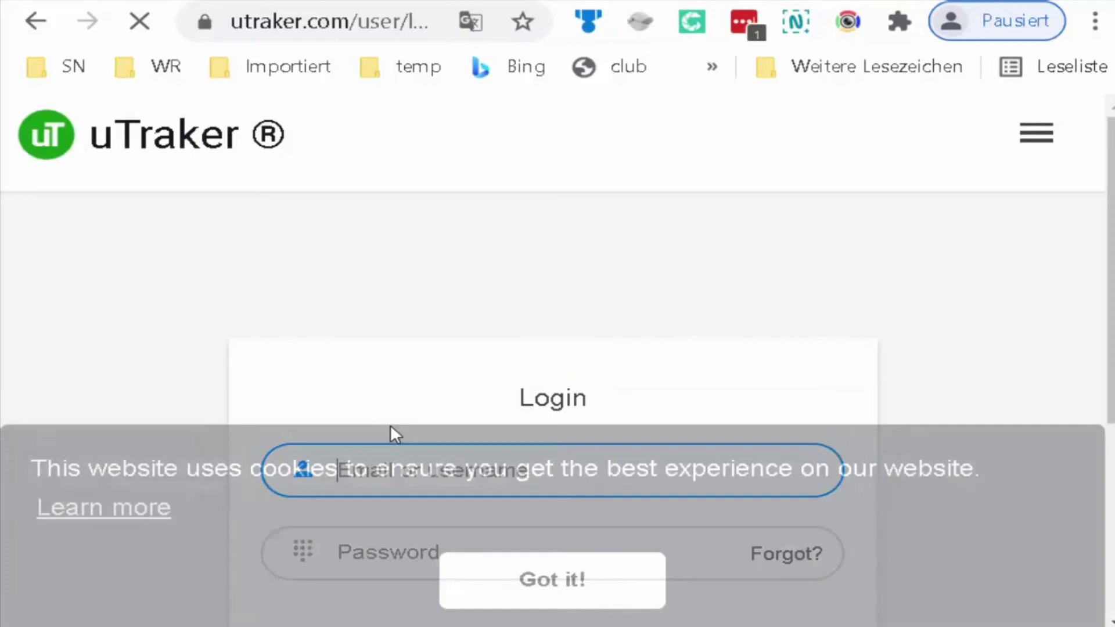
{"action": "left_click", "coordinate": [542, 588]}
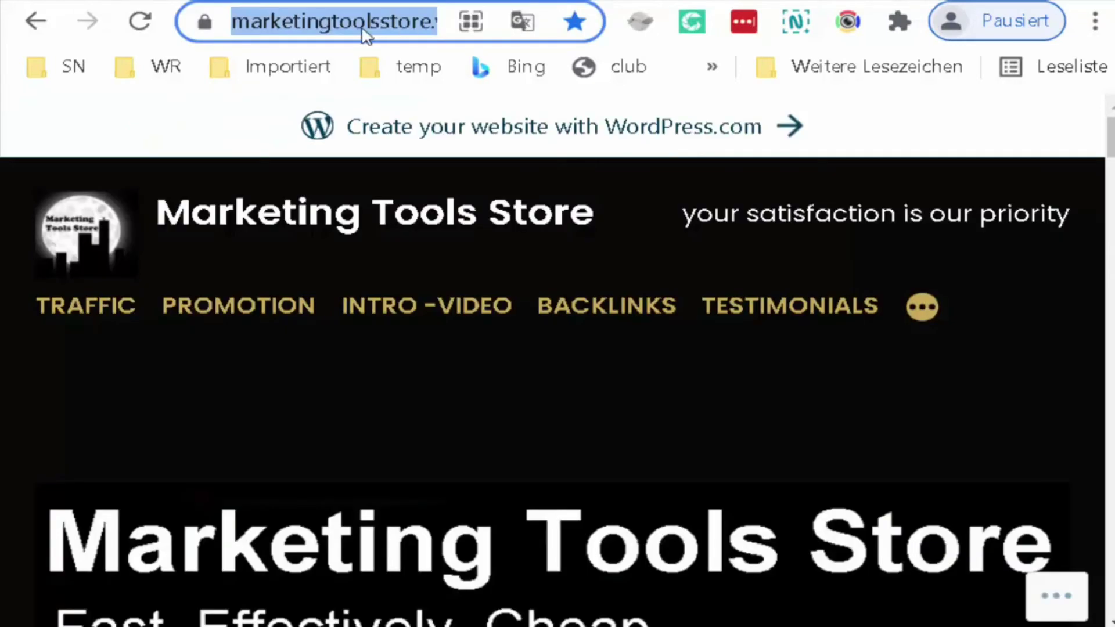
{"action": "right_click", "coordinate": [364, 30]}
{"action": "left_click", "coordinate": [458, 182]}
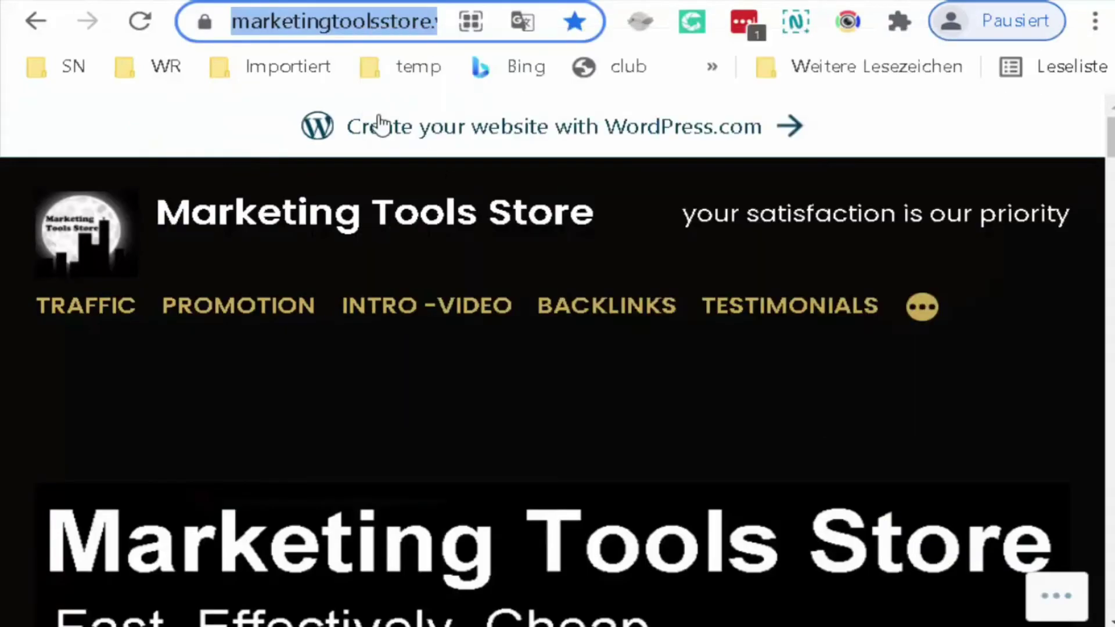
{"action": "type", "text": "https://marketingtoolsstore.wordpress.com/"}
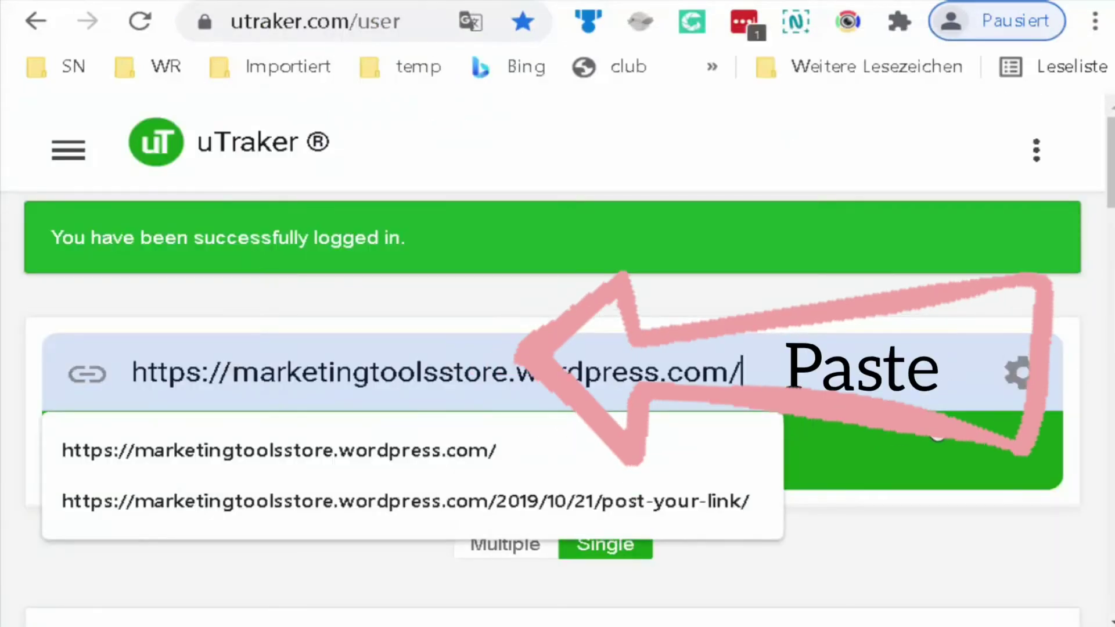
Open the Edit page of the UzUYh short link (to diebewertung.de) from the short-link table.
{"action": "scroll", "coordinate": [504, 416], "scroll_direction": "down", "scroll_amount": 1}
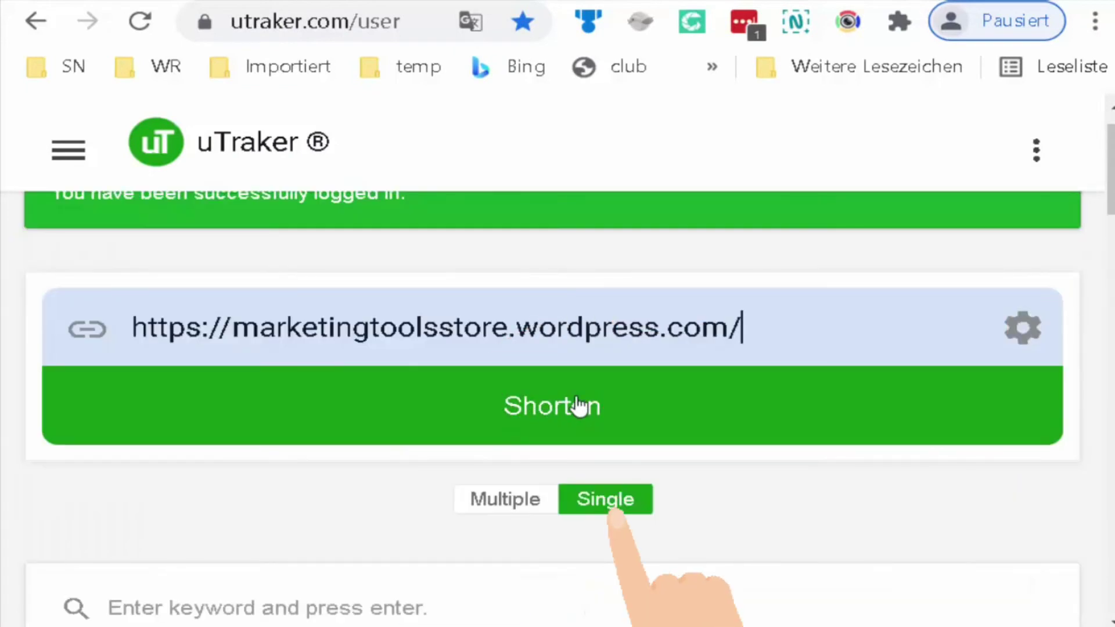
{"action": "scroll", "coordinate": [352, 462], "scroll_direction": "down", "scroll_amount": 8}
{"action": "scroll", "coordinate": [331, 423], "scroll_direction": "down", "scroll_amount": 2}
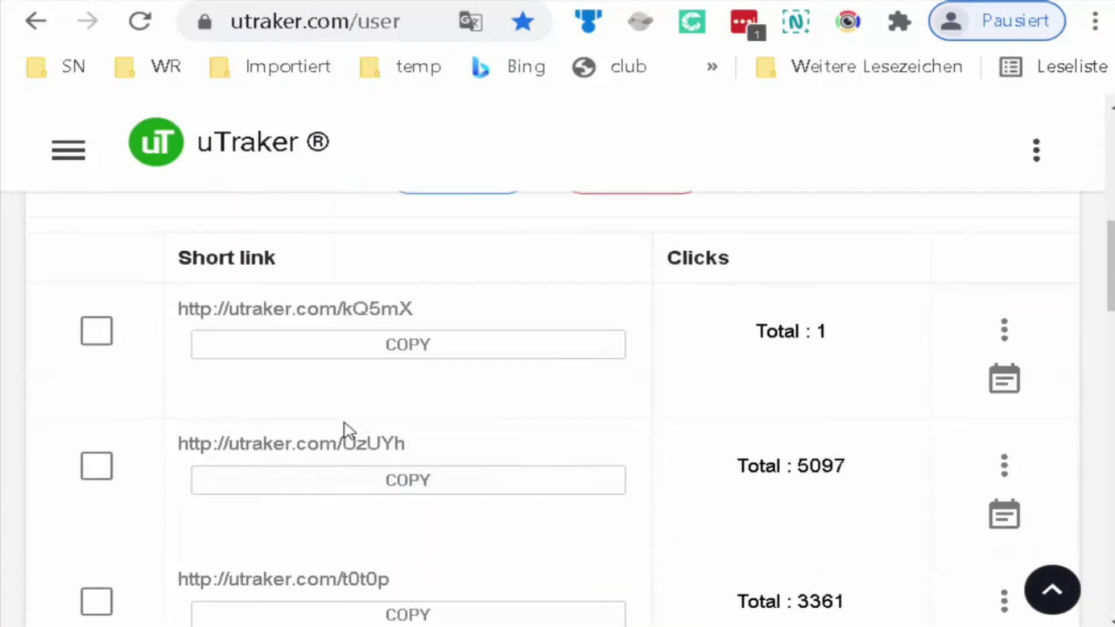
{"action": "scroll", "coordinate": [353, 430], "scroll_direction": "down", "scroll_amount": 3}
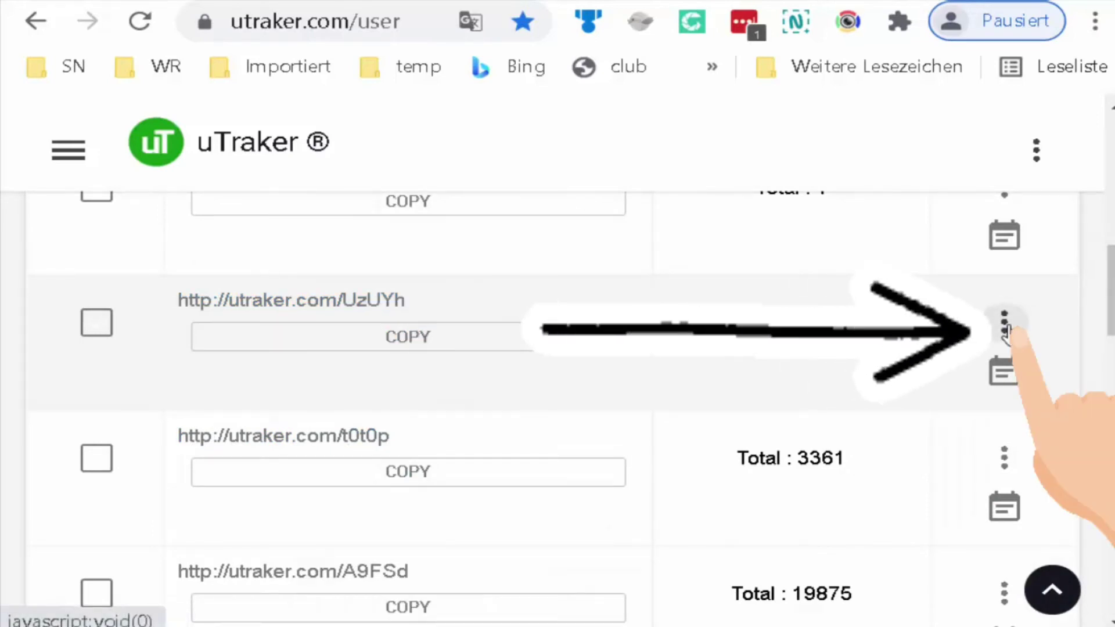
{"action": "left_click", "coordinate": [1005, 323]}
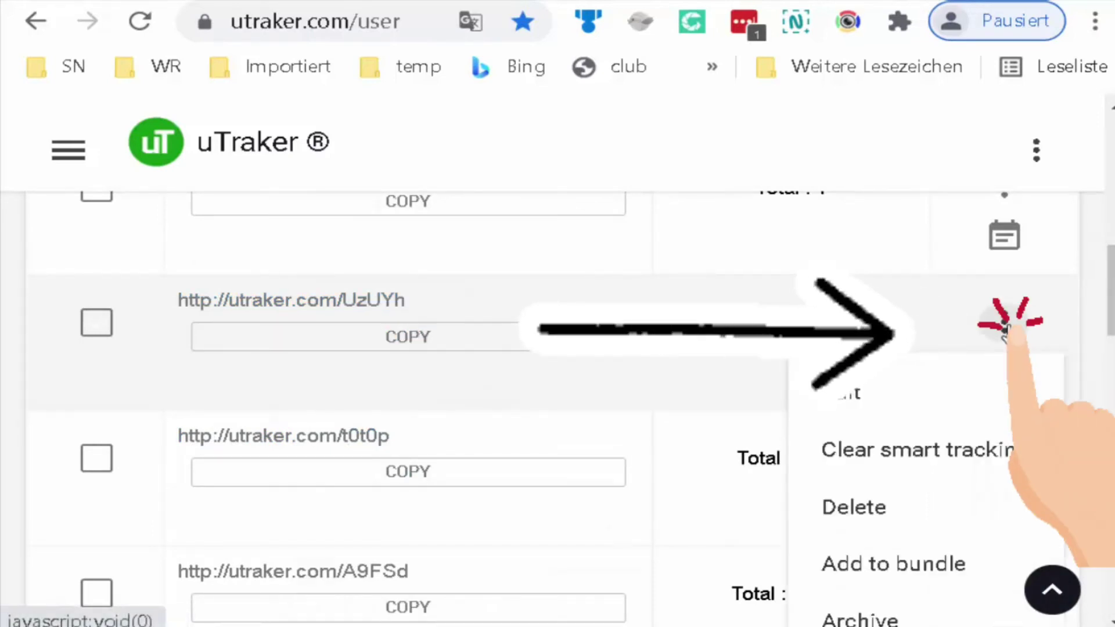
{"action": "left_click", "coordinate": [861, 406]}
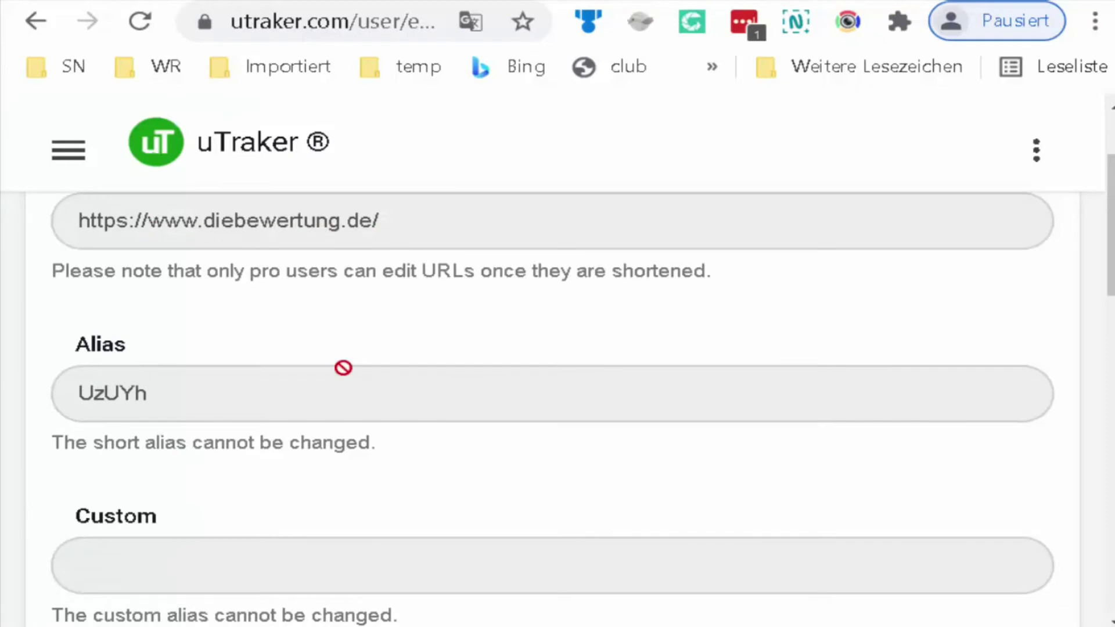
{"action": "scroll", "coordinate": [343, 367], "scroll_direction": "down", "scroll_amount": 10}
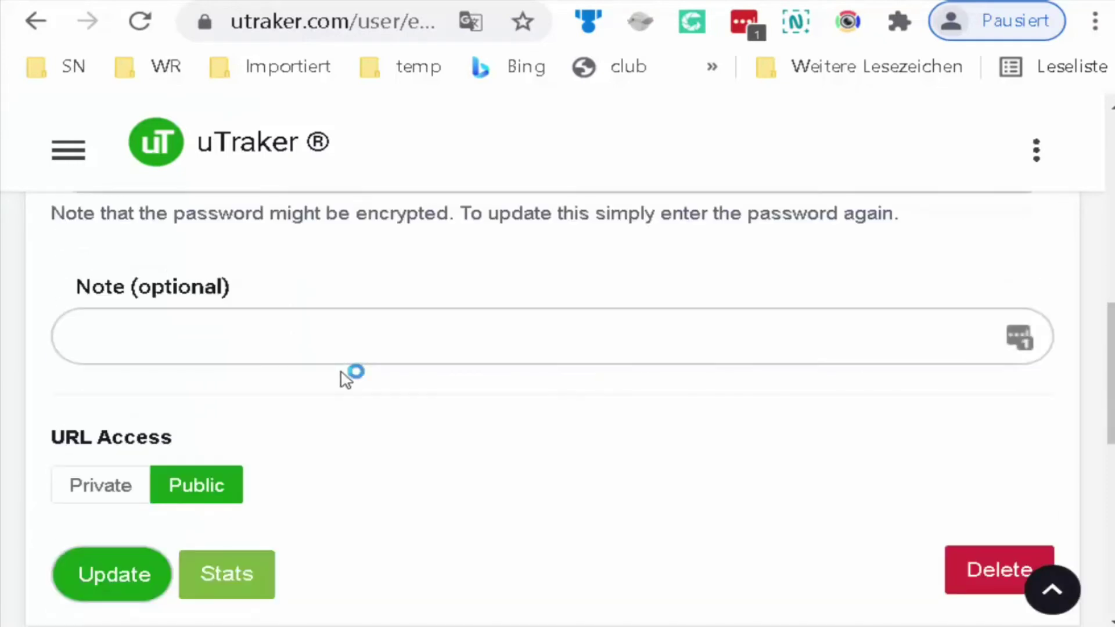
{"action": "scroll", "coordinate": [346, 379], "scroll_direction": "down", "scroll_amount": 2}
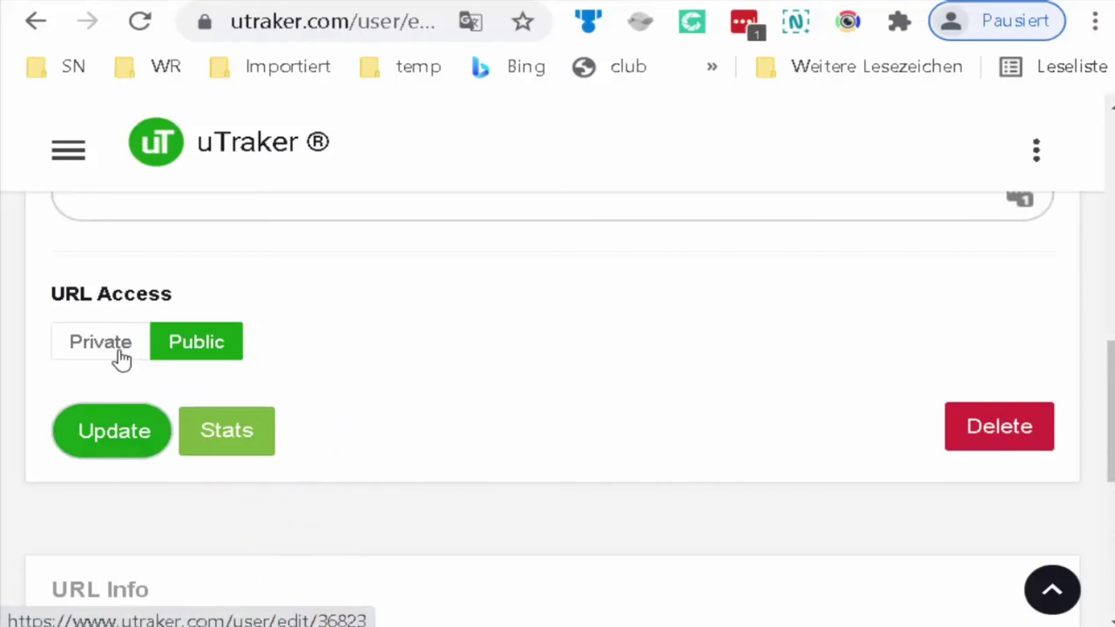
Open the UzUYh link's visit statistics and copy the stats page address.
{"action": "scroll", "coordinate": [122, 360], "scroll_direction": "down", "scroll_amount": 1}
{"action": "left_click", "coordinate": [252, 369]}
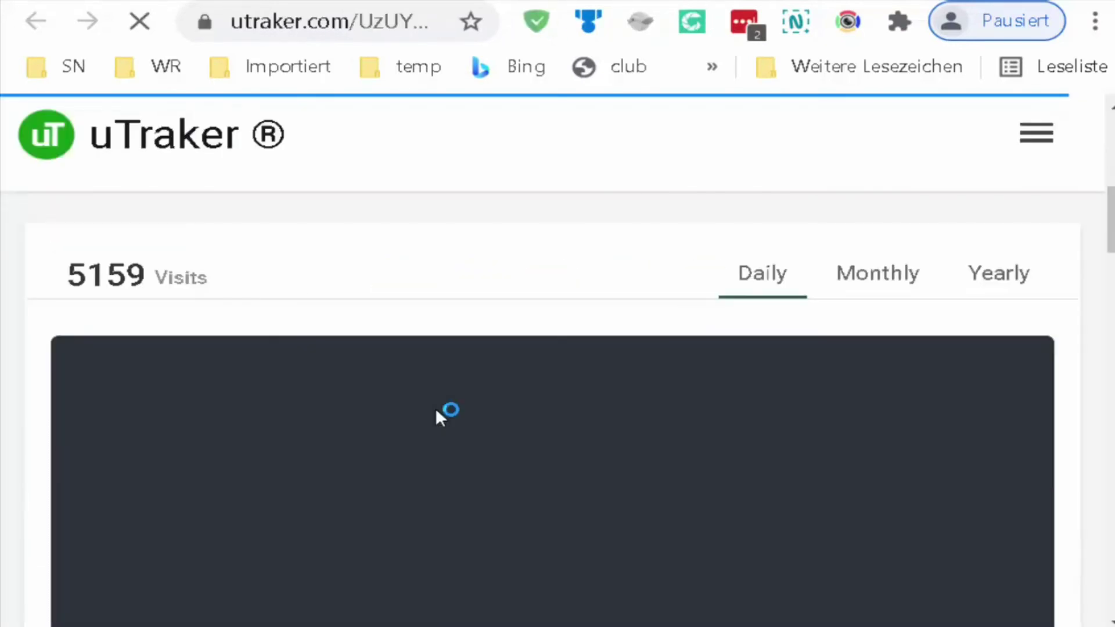
{"action": "left_click", "coordinate": [352, 22]}
{"action": "right_click", "coordinate": [353, 22]}
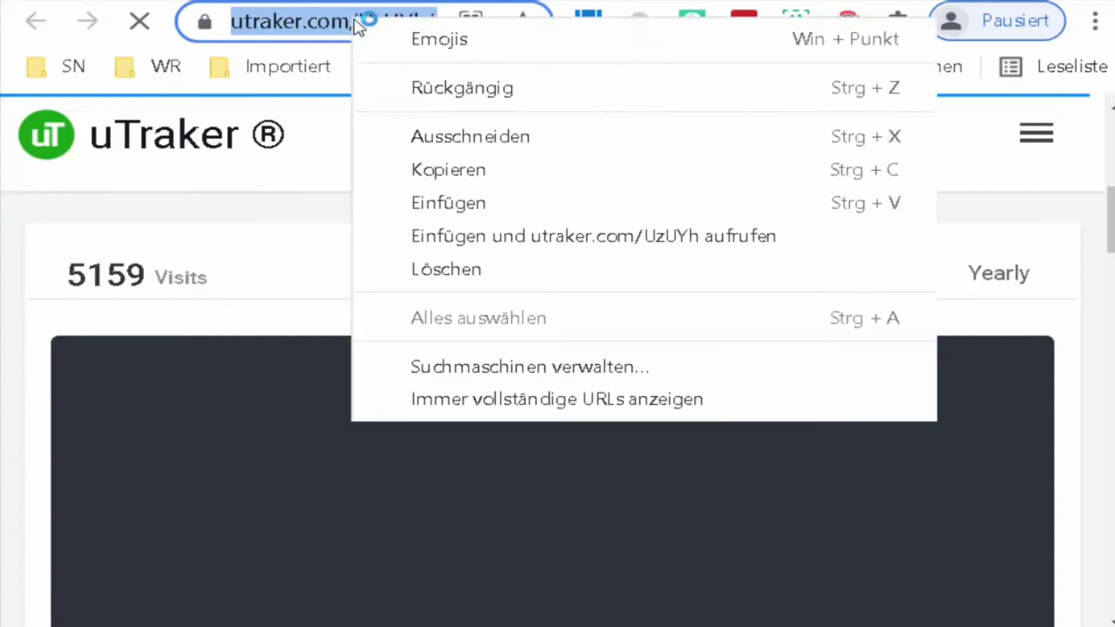
{"action": "left_click", "coordinate": [450, 170]}
Paste the uTraker stats URL on line 4 of the Notepad note, below the is.gd stats link.
{"action": "key", "text": "alt+Tab"}
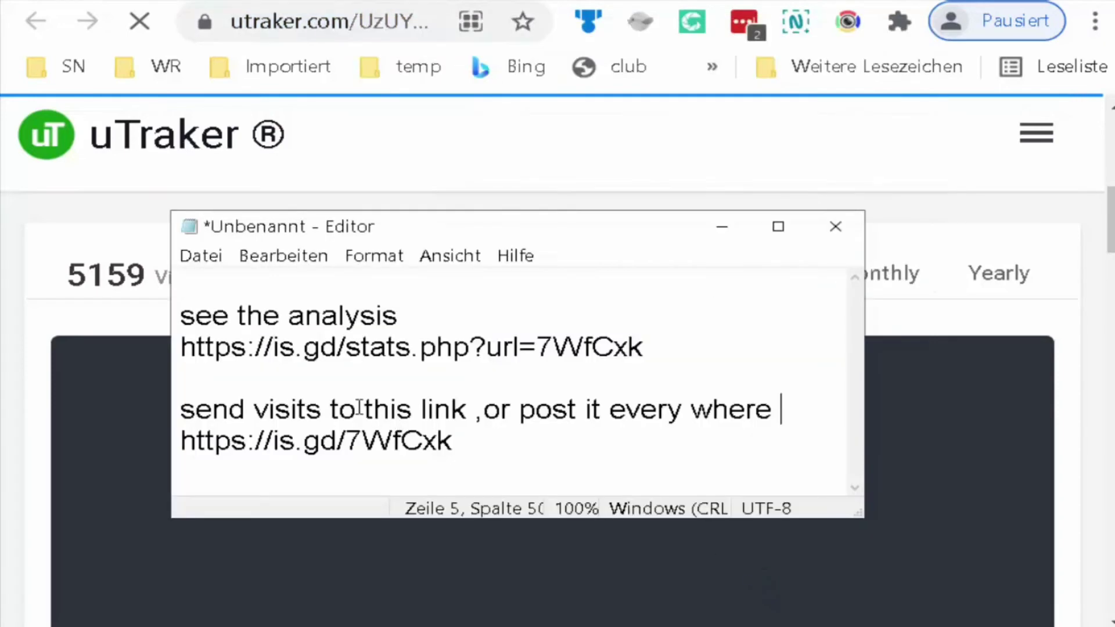
{"action": "left_click", "coordinate": [328, 373]}
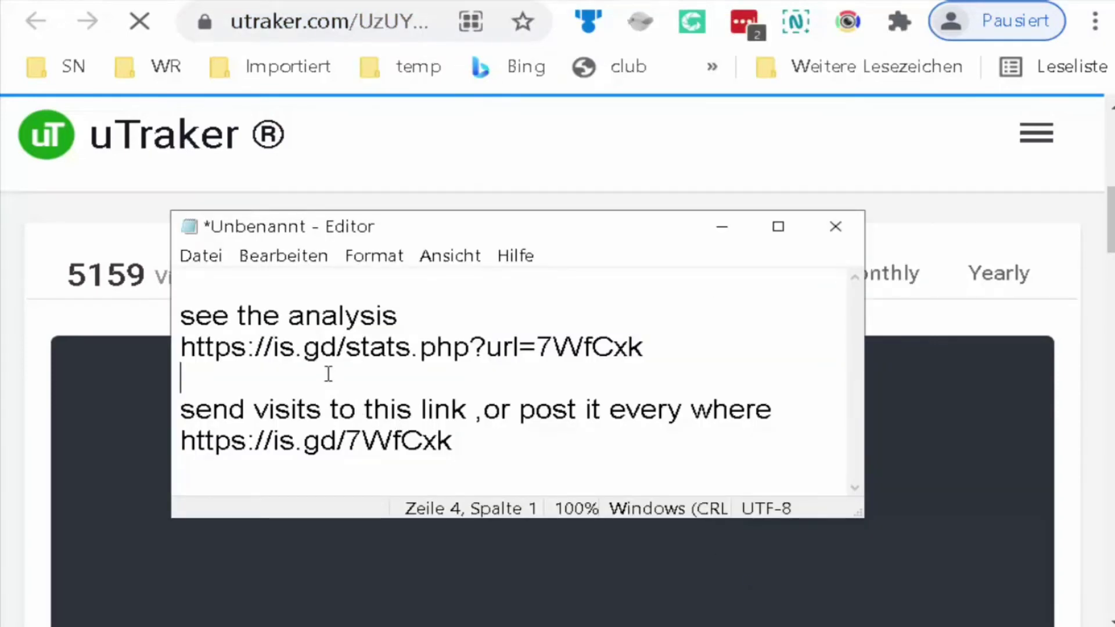
{"action": "type", "text": "https://www.utraker.com/UzUYh/status"}
{"action": "key", "text": "Return"}
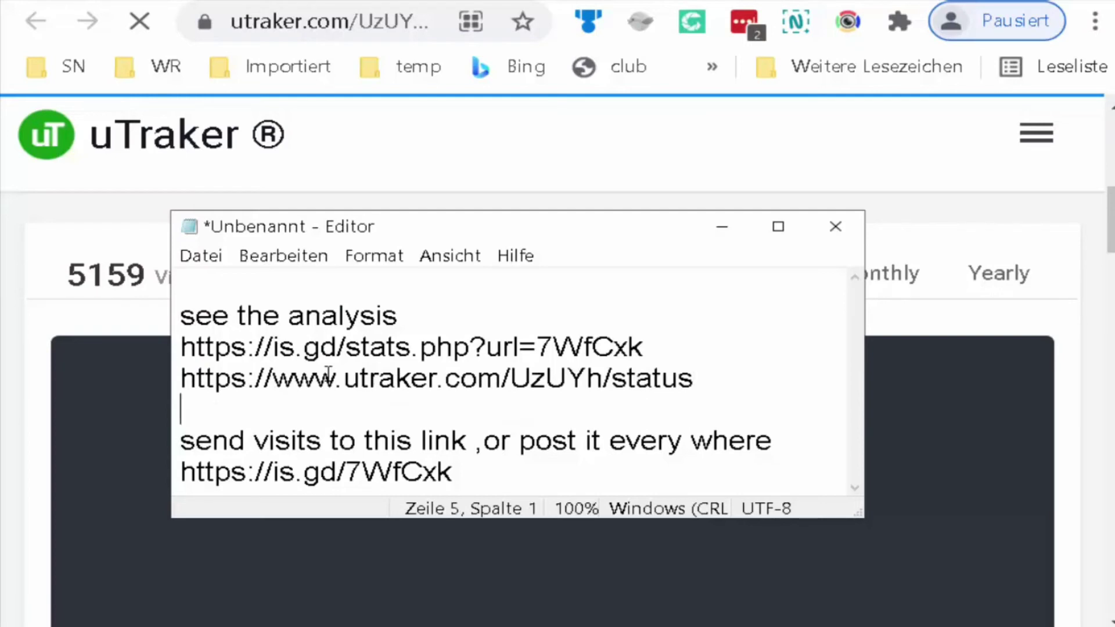
{"action": "key", "text": "Return"}
{"action": "scroll", "coordinate": [403, 401], "scroll_direction": "down", "scroll_amount": 1}
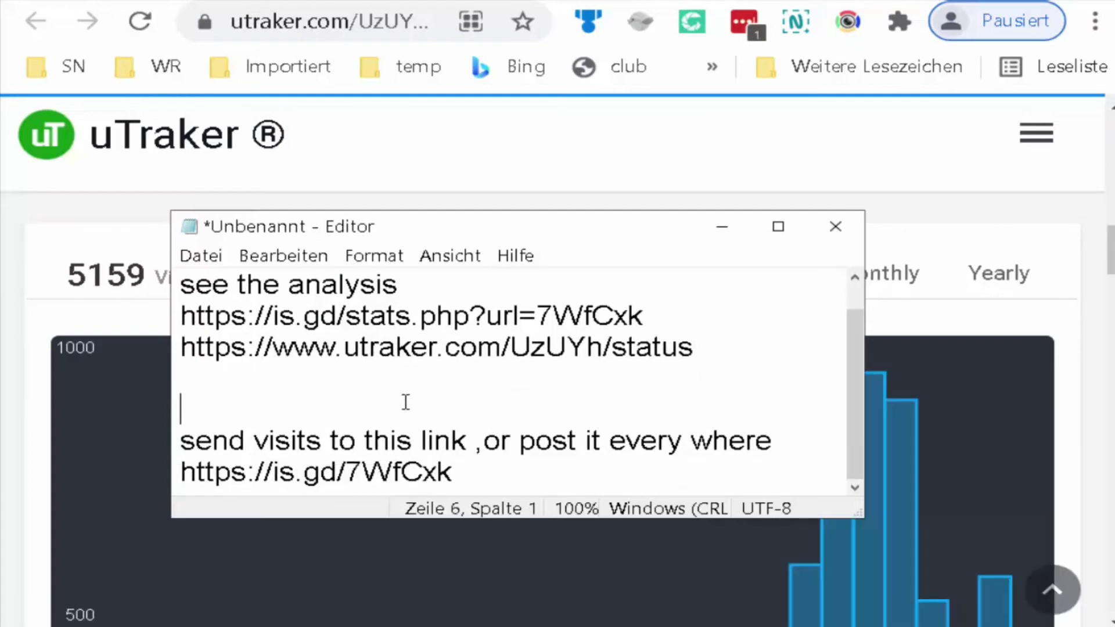
{"action": "left_click", "coordinate": [482, 476]}
{"action": "key", "text": "Return"}
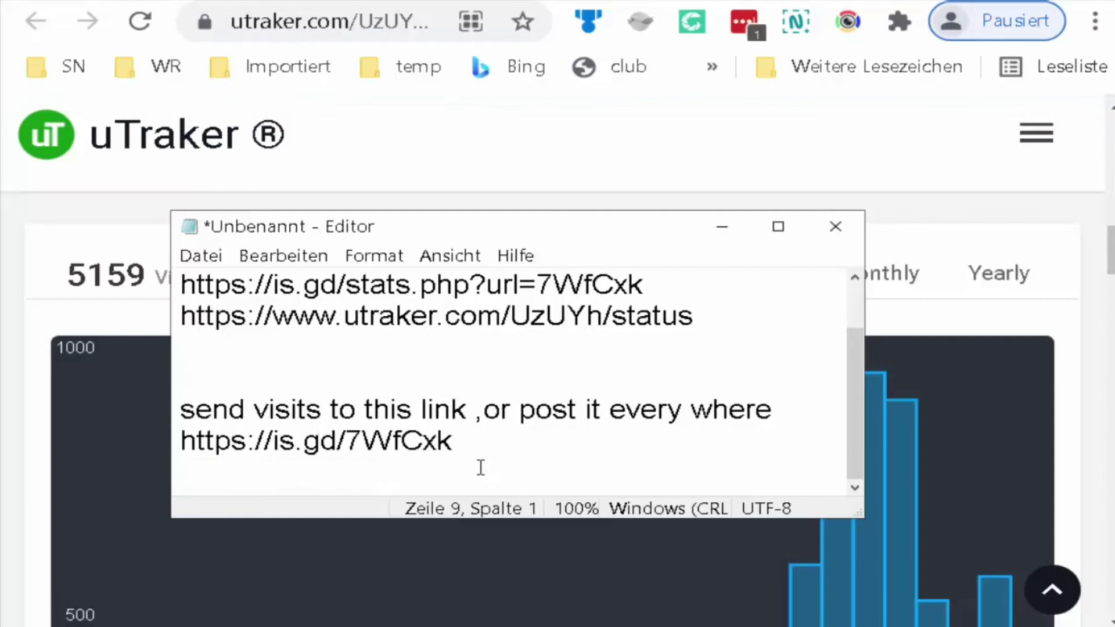
{"action": "type", "text": "https://www.utraker.com/UzUYh/status"}
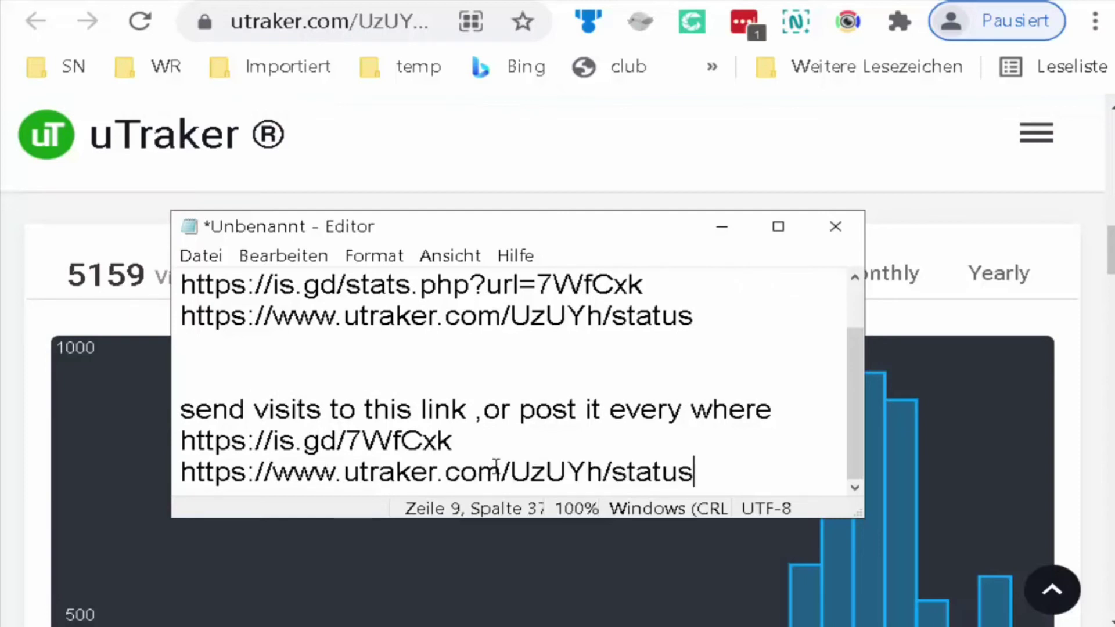
{"action": "left_click_drag", "start_coordinate": [604, 477], "coordinate": [712, 467]}
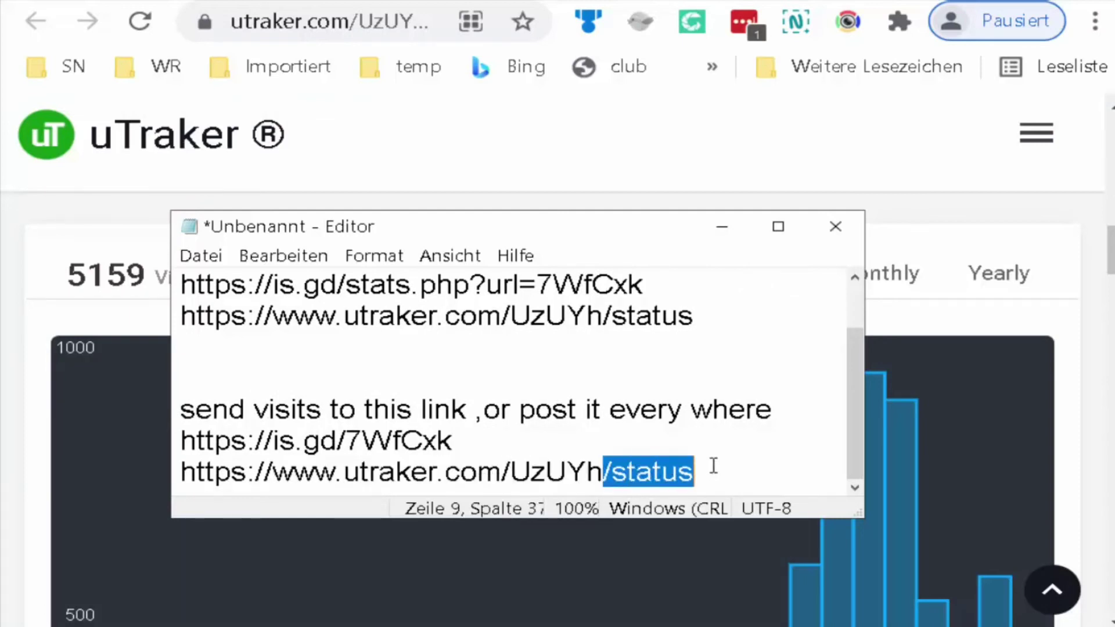
{"action": "key", "text": "Delete"}
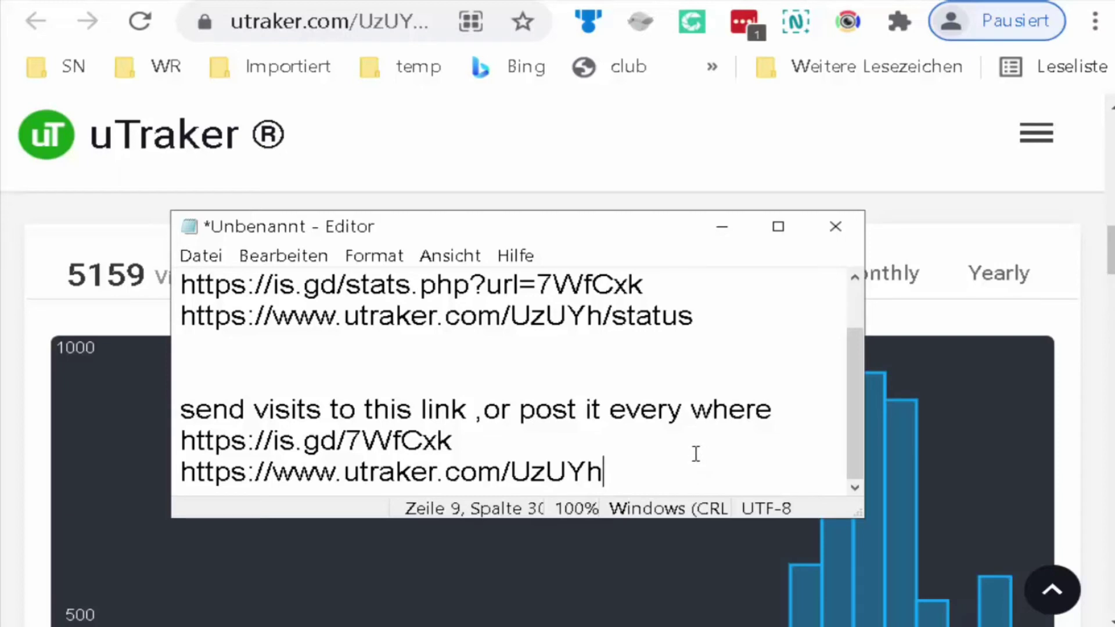
{"action": "left_click", "coordinate": [1033, 368]}
Read the daily visits chart and country map clicks: Romania 3245, United States 1066, Germany 504.
{"action": "scroll", "coordinate": [1043, 374], "scroll_direction": "down", "scroll_amount": 5}
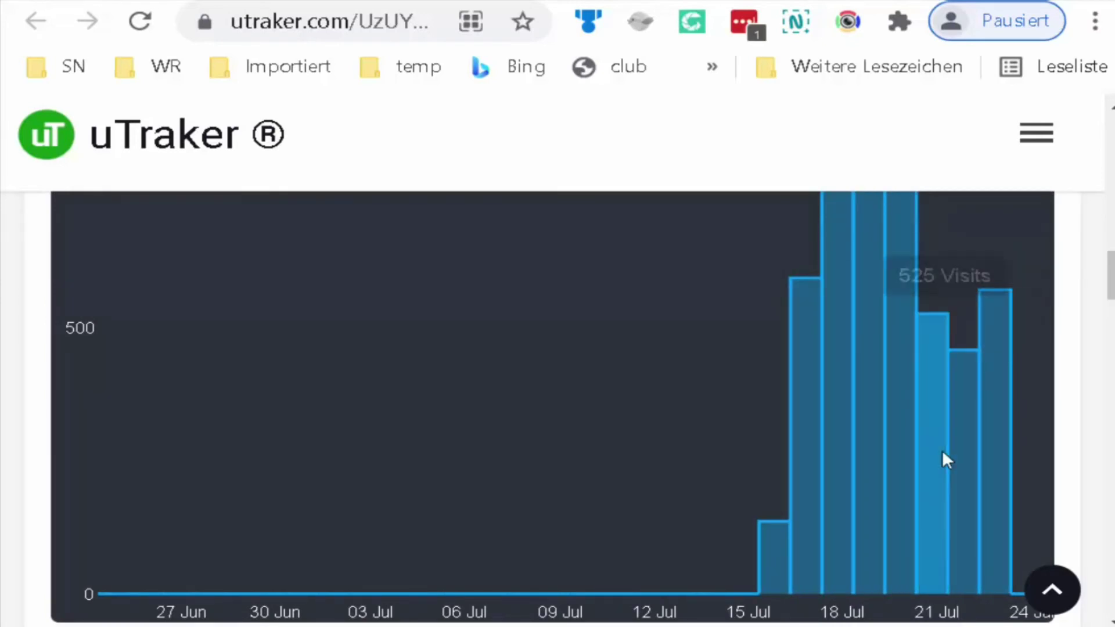
{"action": "scroll", "coordinate": [932, 447], "scroll_direction": "up", "scroll_amount": 2}
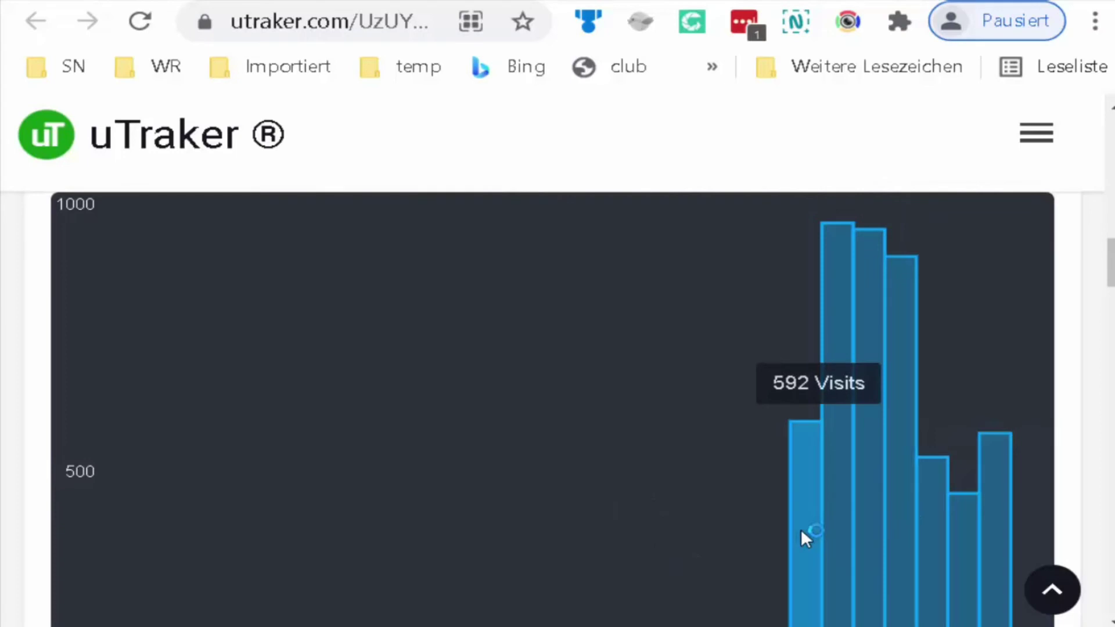
{"action": "scroll", "coordinate": [727, 542], "scroll_direction": "down", "scroll_amount": 5}
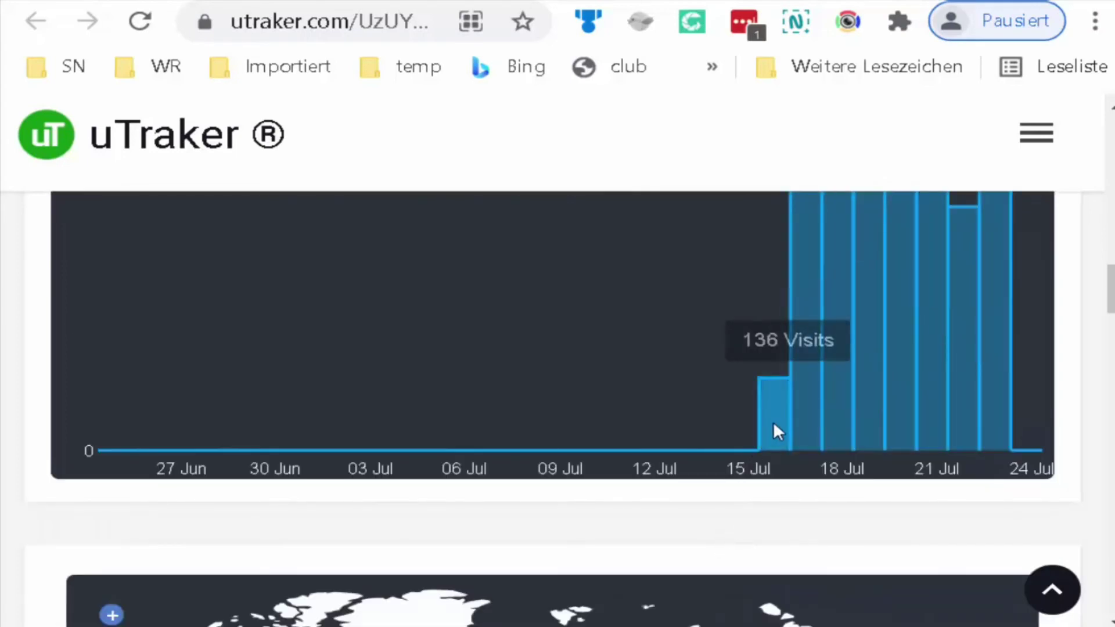
{"action": "scroll", "coordinate": [578, 456], "scroll_direction": "down", "scroll_amount": 5}
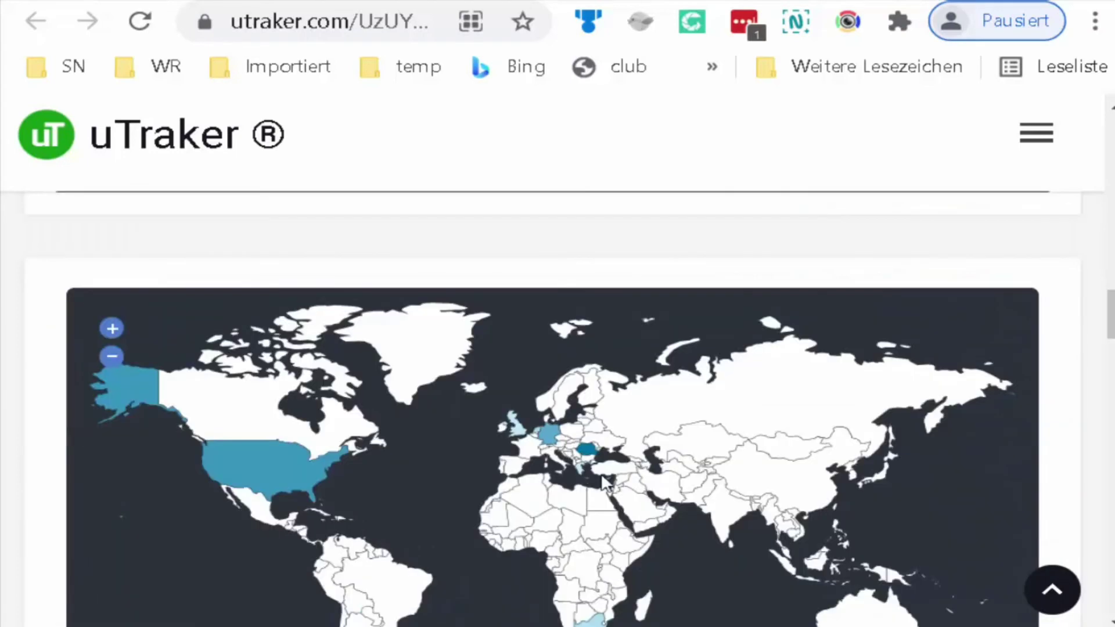
{"action": "mouse_move", "coordinate": [260, 468]}
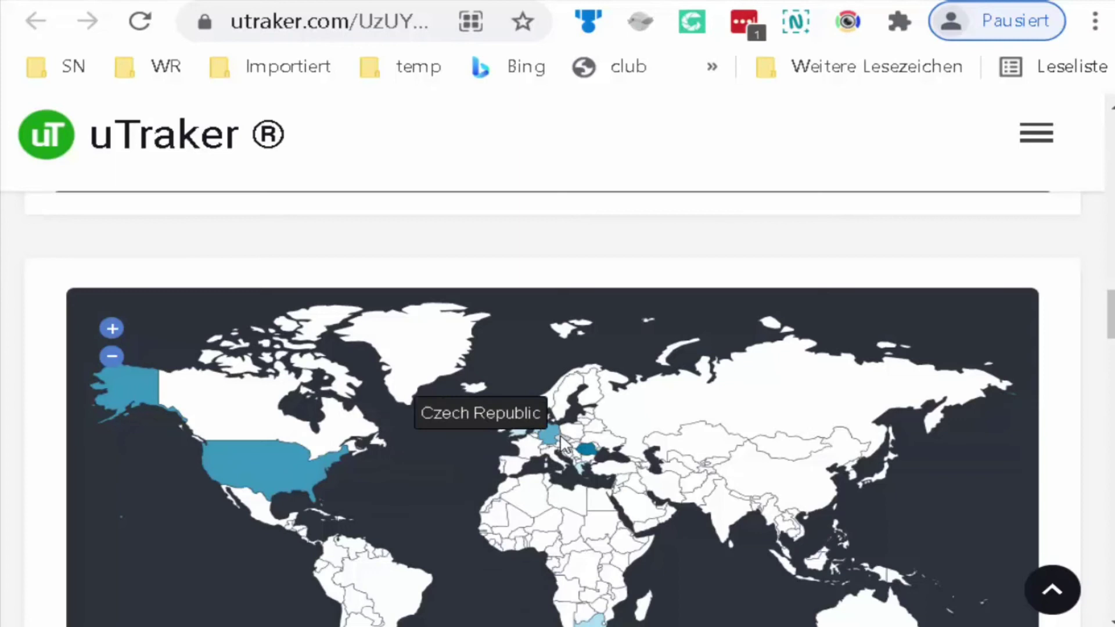
{"action": "mouse_move", "coordinate": [554, 439]}
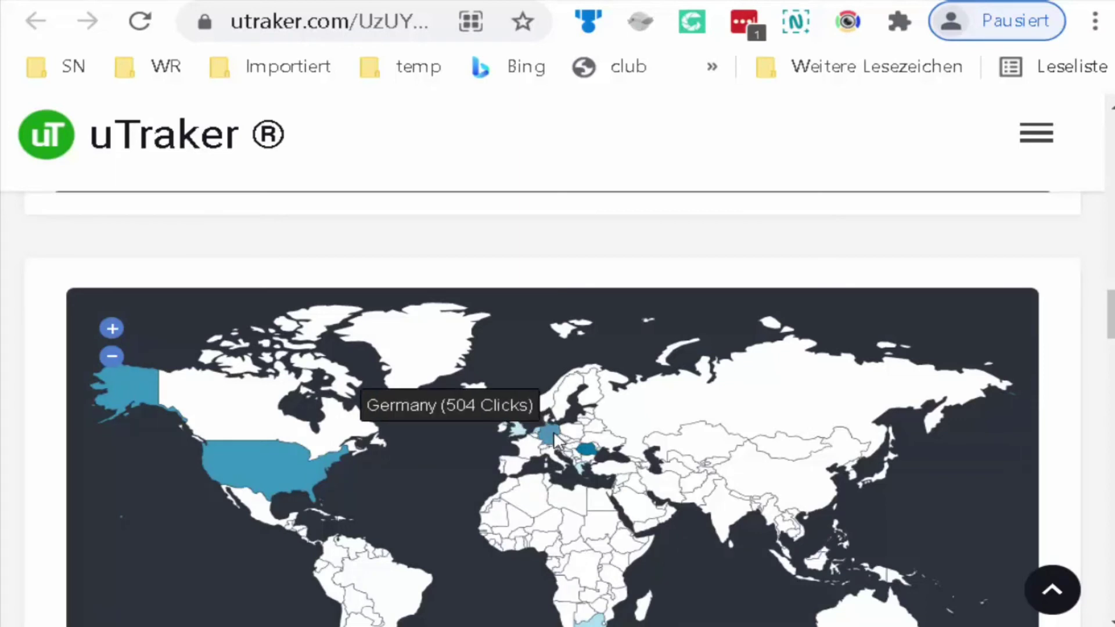
{"action": "mouse_move", "coordinate": [585, 455]}
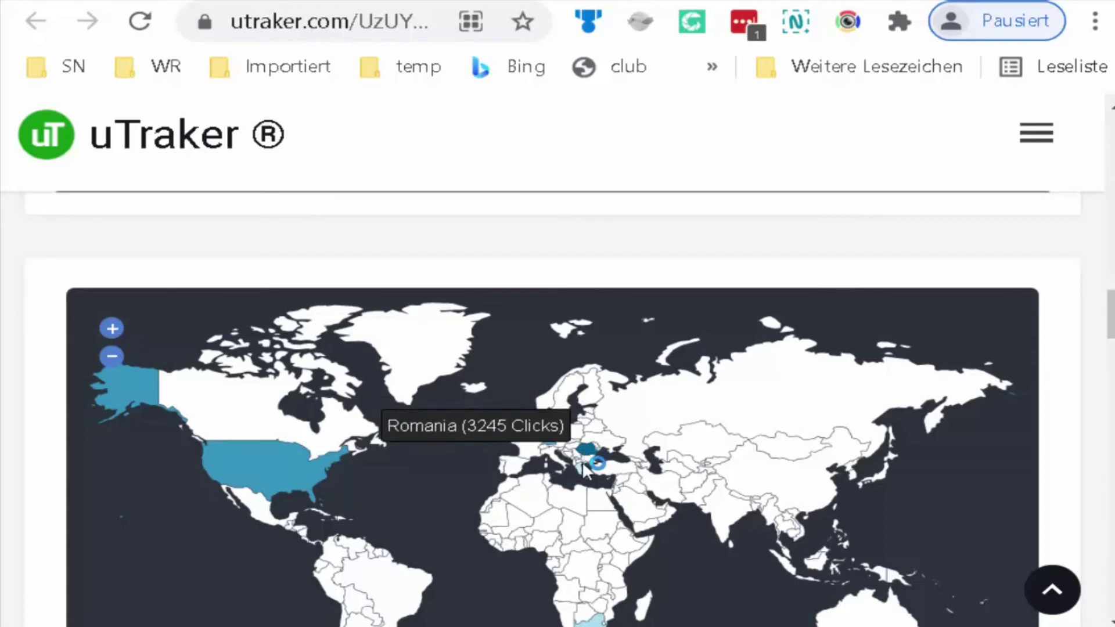
{"action": "mouse_move", "coordinate": [584, 475]}
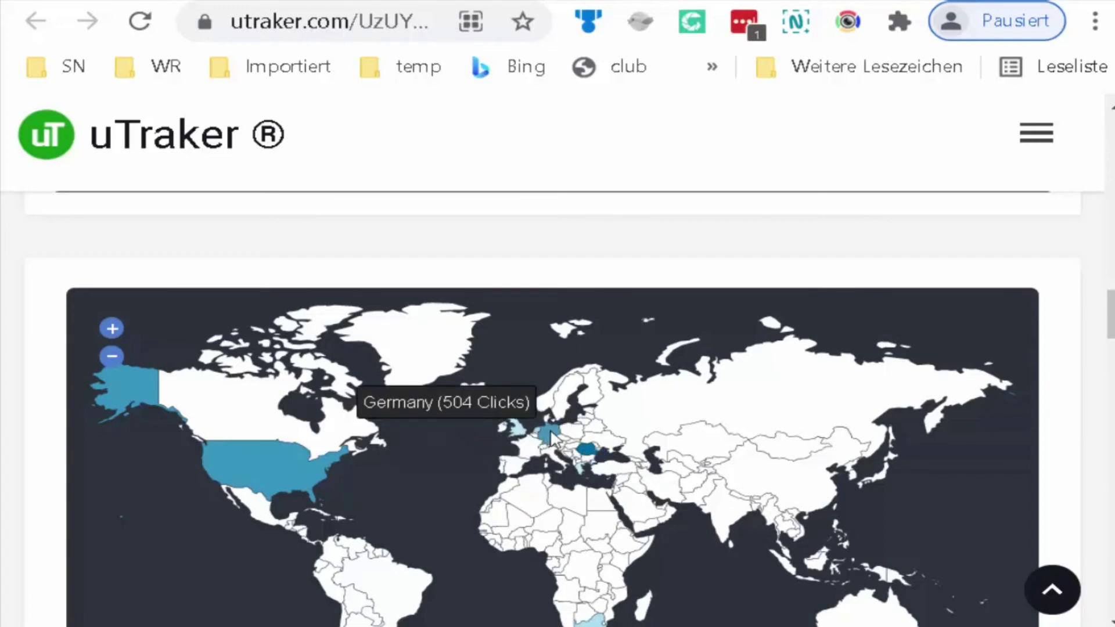
{"action": "mouse_move", "coordinate": [302, 467]}
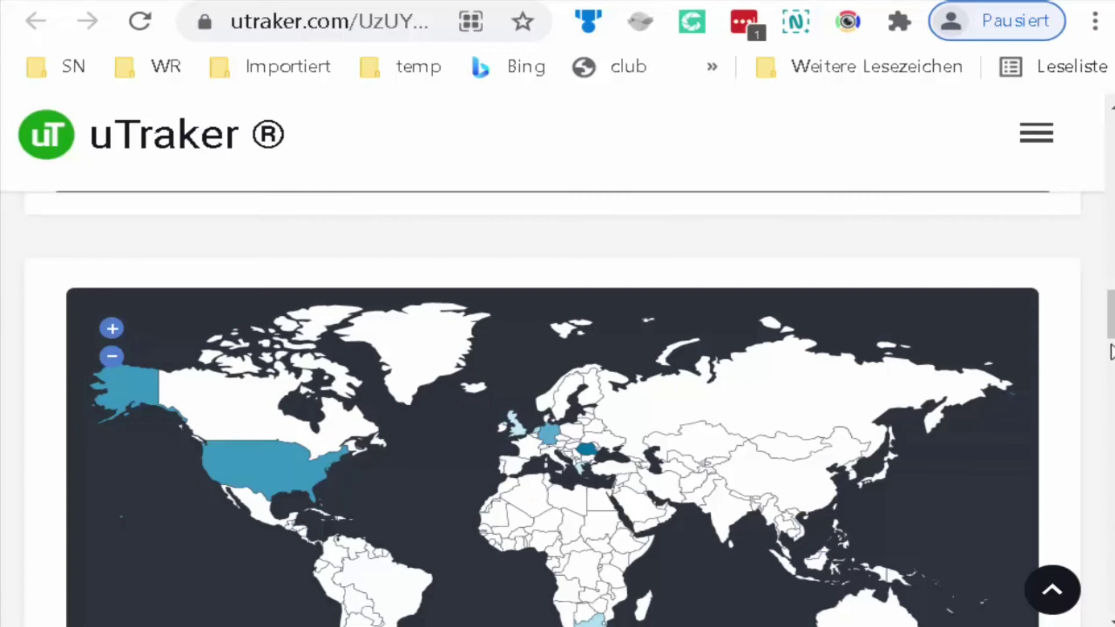
{"action": "scroll", "coordinate": [206, 525], "scroll_direction": "down", "scroll_amount": 3}
{"action": "scroll", "coordinate": [552, 378], "scroll_direction": "down", "scroll_amount": 2}
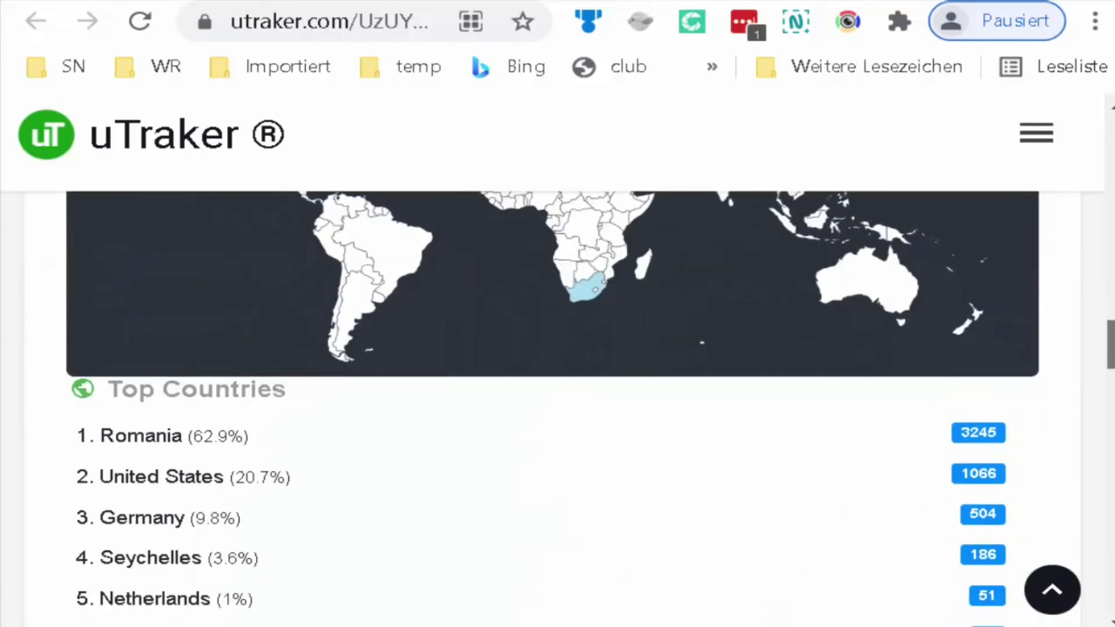
{"action": "scroll", "coordinate": [551, 377], "scroll_direction": "down", "scroll_amount": 2}
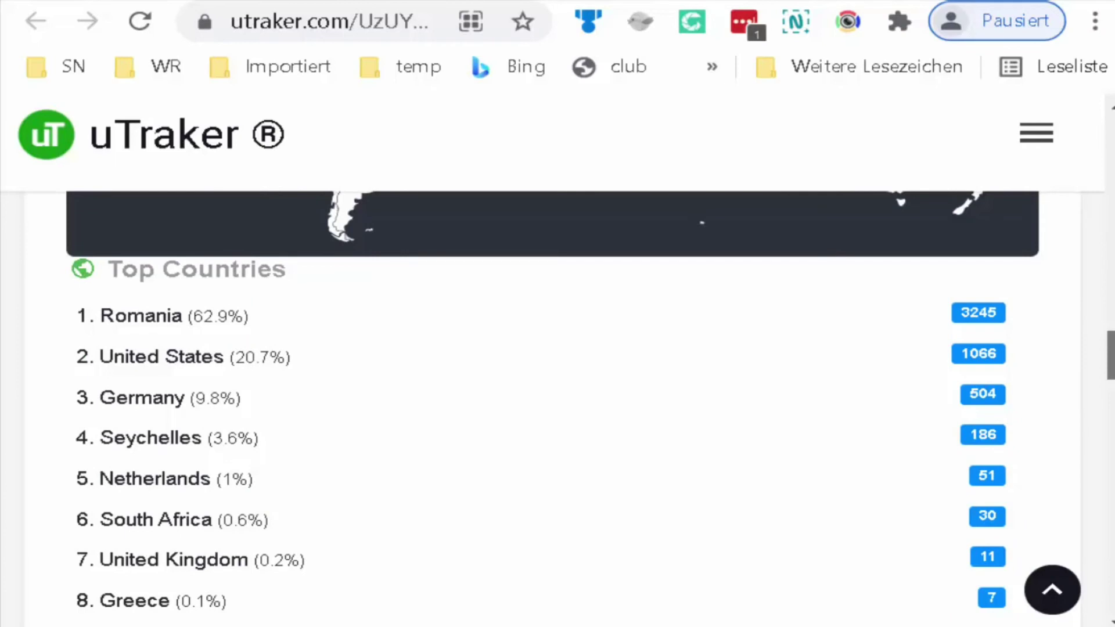
{"action": "scroll", "coordinate": [552, 377], "scroll_direction": "down", "scroll_amount": 6}
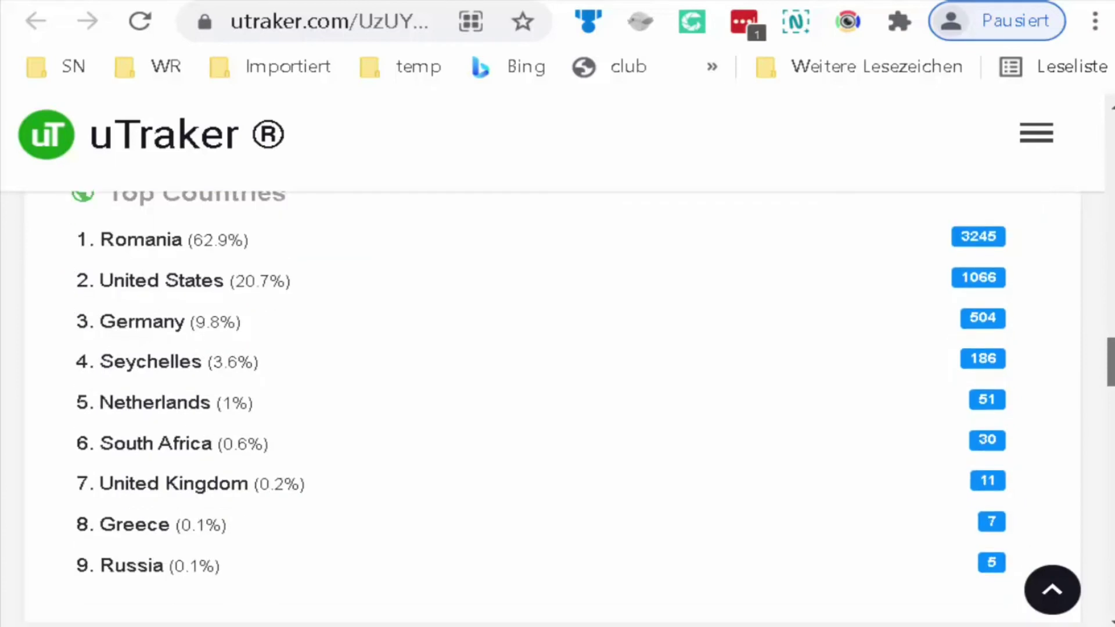
{"action": "scroll", "coordinate": [552, 407], "scroll_direction": "down", "scroll_amount": 3}
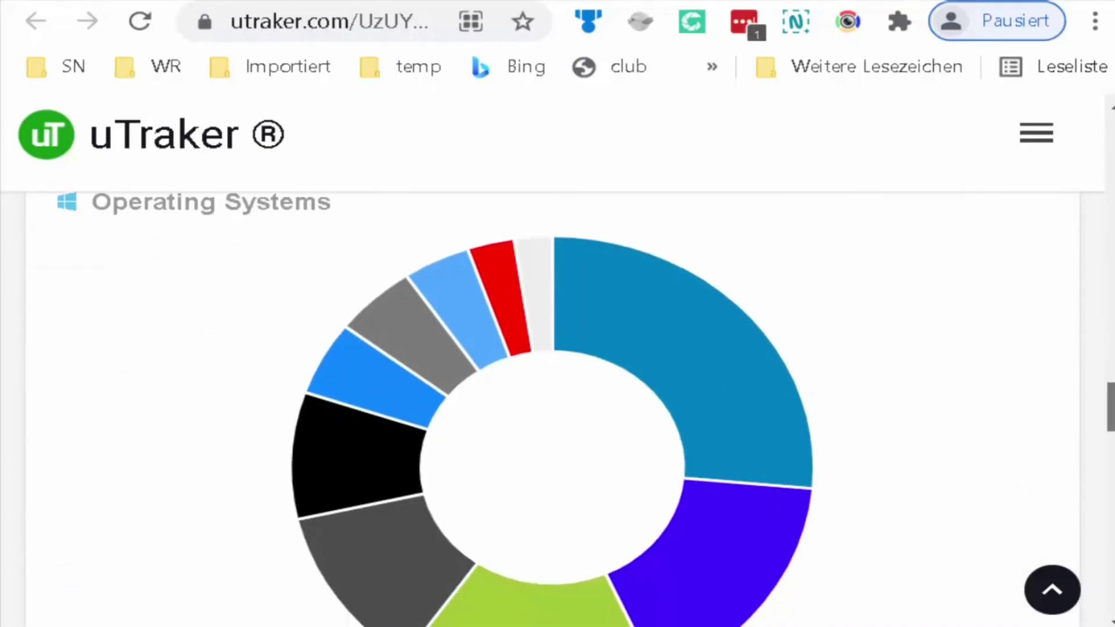
{"action": "scroll", "coordinate": [551, 407], "scroll_direction": "up", "scroll_amount": 1}
{"action": "scroll", "coordinate": [552, 406], "scroll_direction": "down", "scroll_amount": 3}
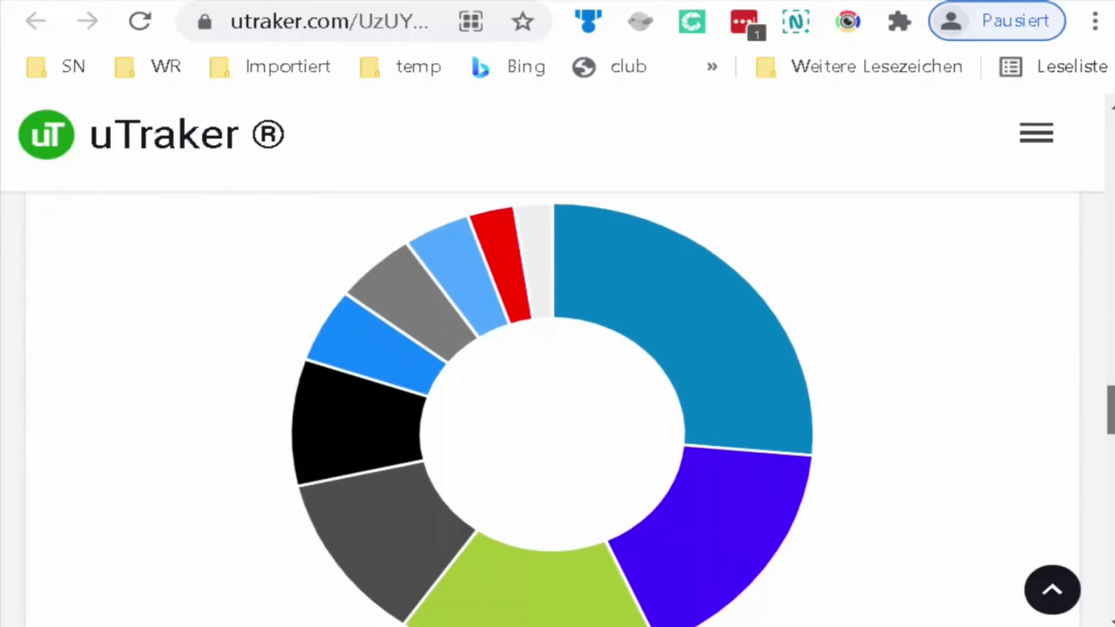
{"action": "scroll", "coordinate": [552, 406], "scroll_direction": "down", "scroll_amount": 1}
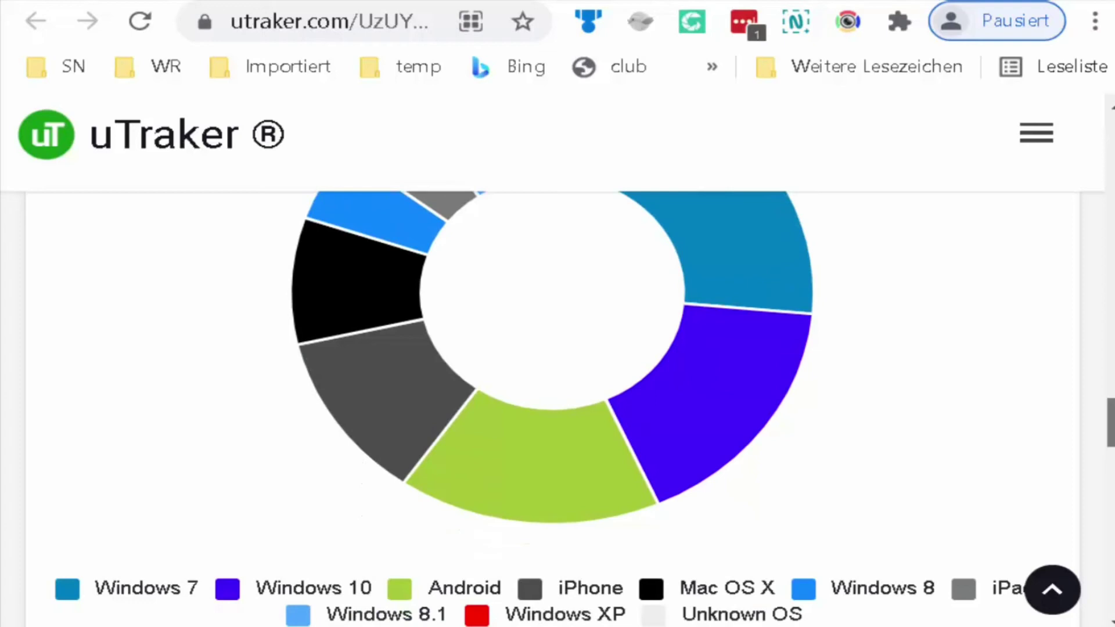
{"action": "scroll", "coordinate": [552, 407], "scroll_direction": "down", "scroll_amount": 4}
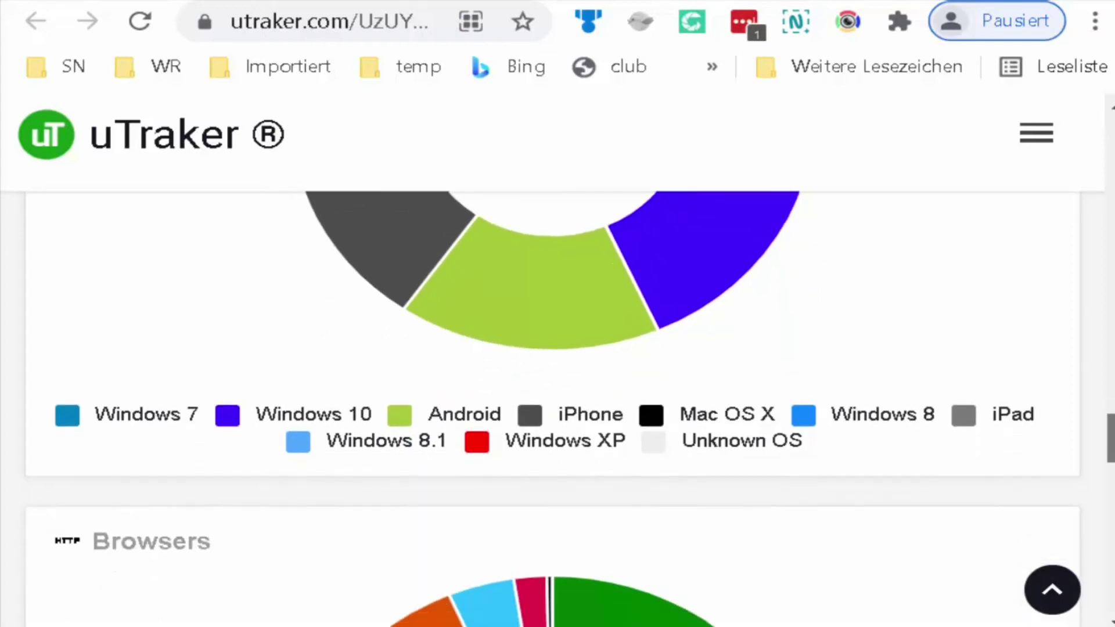
{"action": "scroll", "coordinate": [551, 406], "scroll_direction": "down", "scroll_amount": 5}
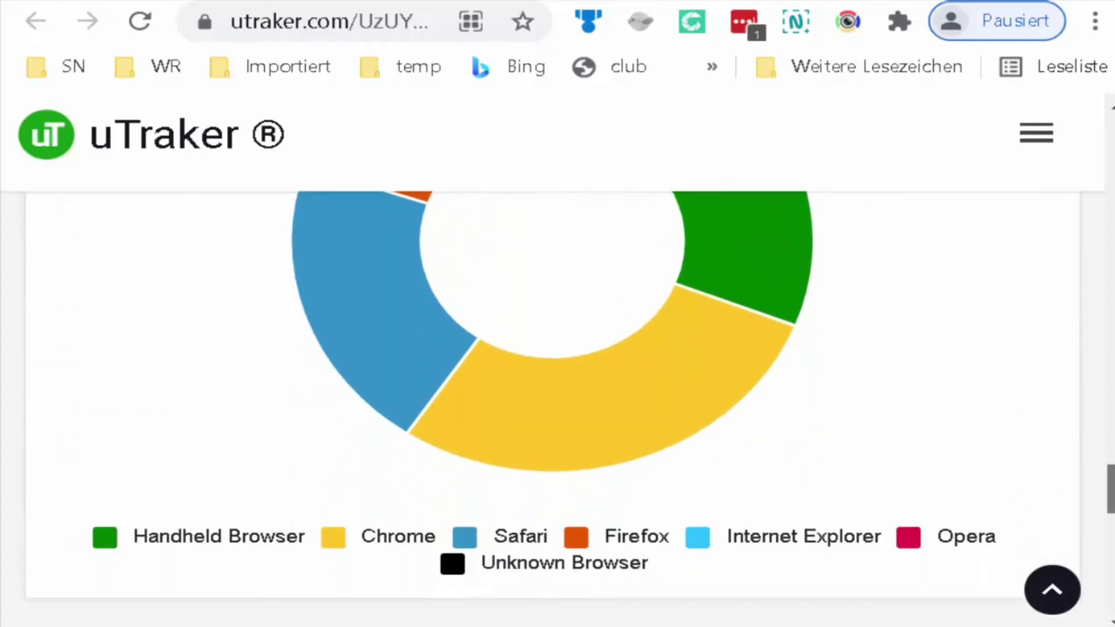
{"action": "scroll", "coordinate": [551, 407], "scroll_direction": "down", "scroll_amount": 5}
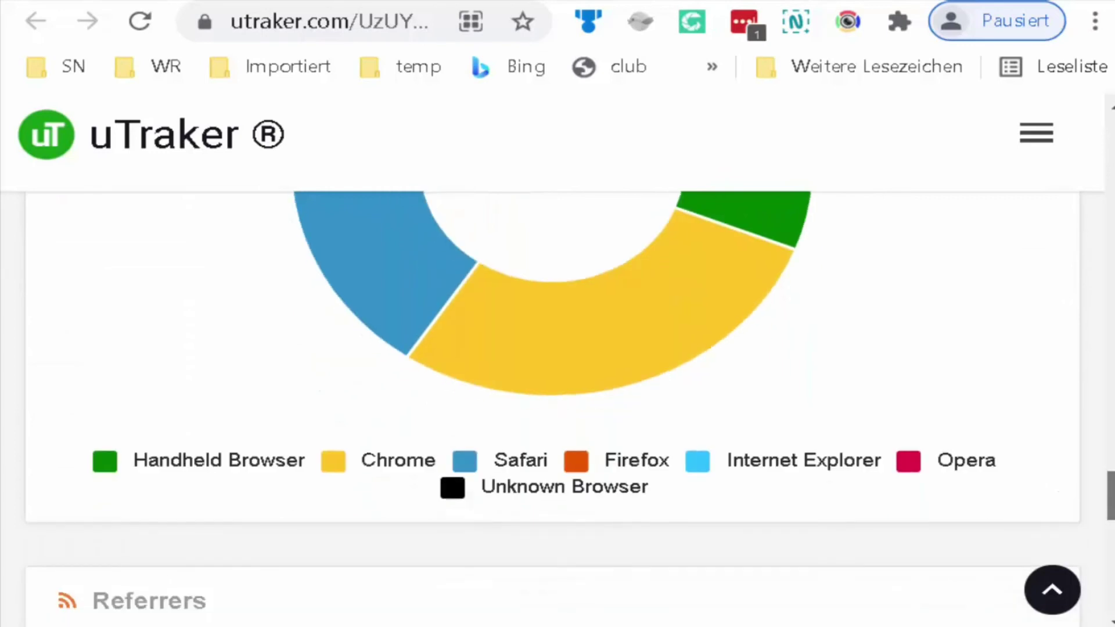
{"action": "scroll", "coordinate": [551, 406], "scroll_direction": "down", "scroll_amount": 1}
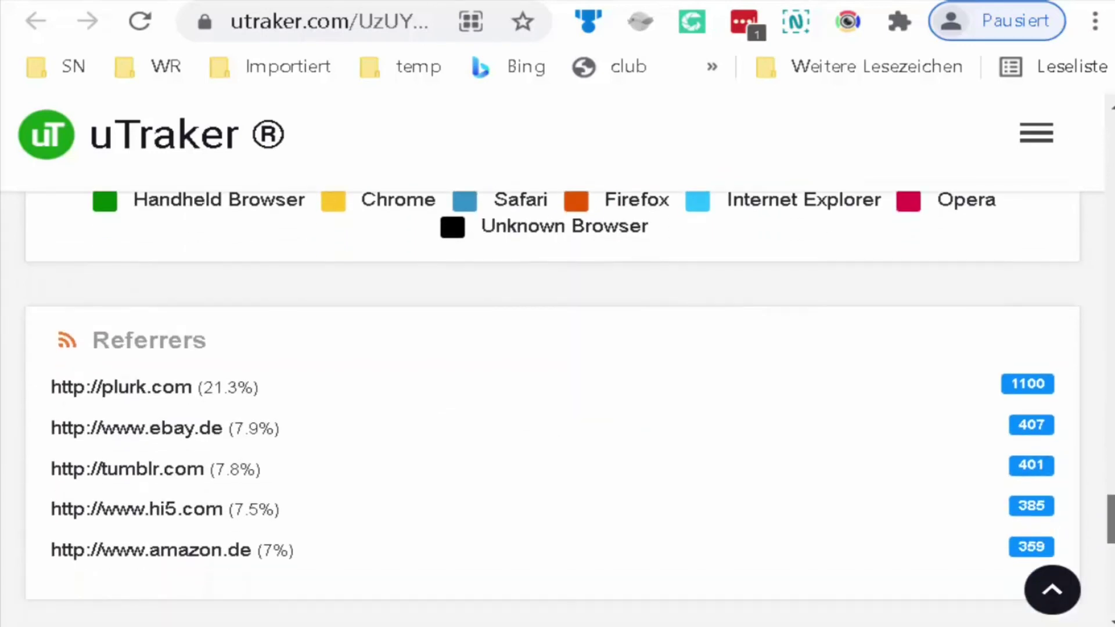
{"action": "scroll", "coordinate": [552, 407], "scroll_direction": "down", "scroll_amount": 7}
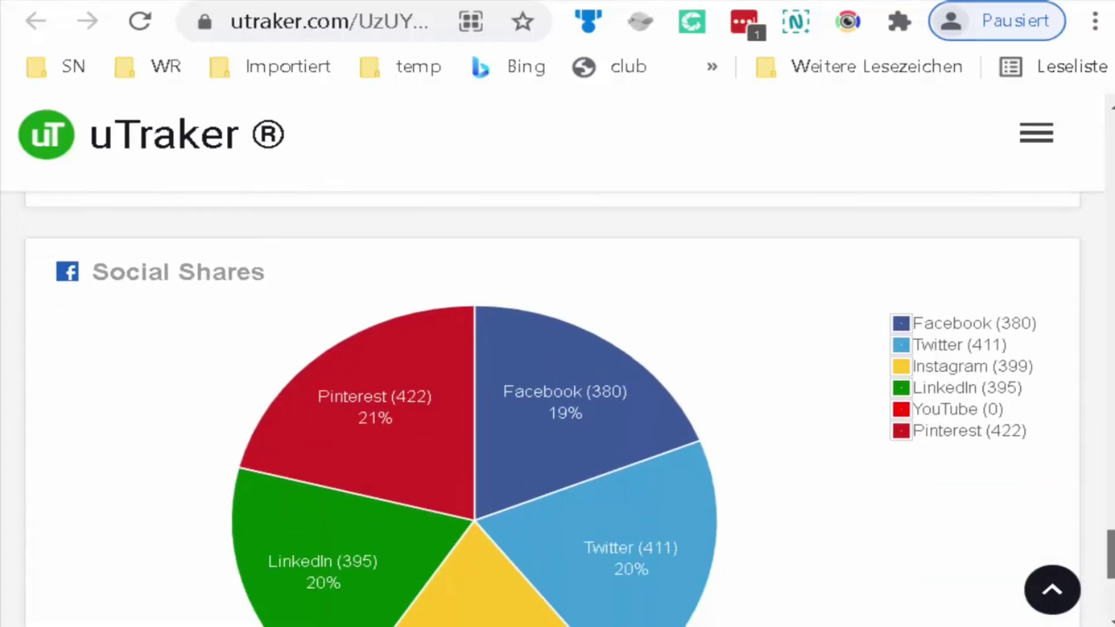
{"action": "scroll", "coordinate": [557, 407], "scroll_direction": "down", "scroll_amount": 1}
{"action": "scroll", "coordinate": [558, 407], "scroll_direction": "down", "scroll_amount": 2}
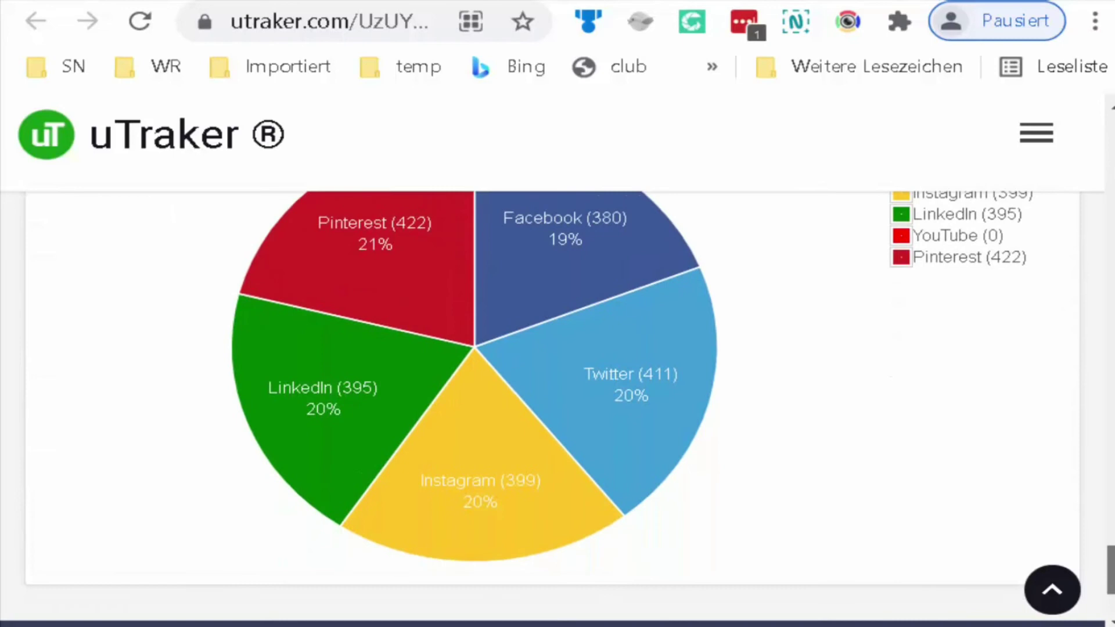
{"action": "scroll", "coordinate": [557, 406], "scroll_direction": "down", "scroll_amount": 3}
{"action": "scroll", "coordinate": [558, 406], "scroll_direction": "up", "scroll_amount": 15}
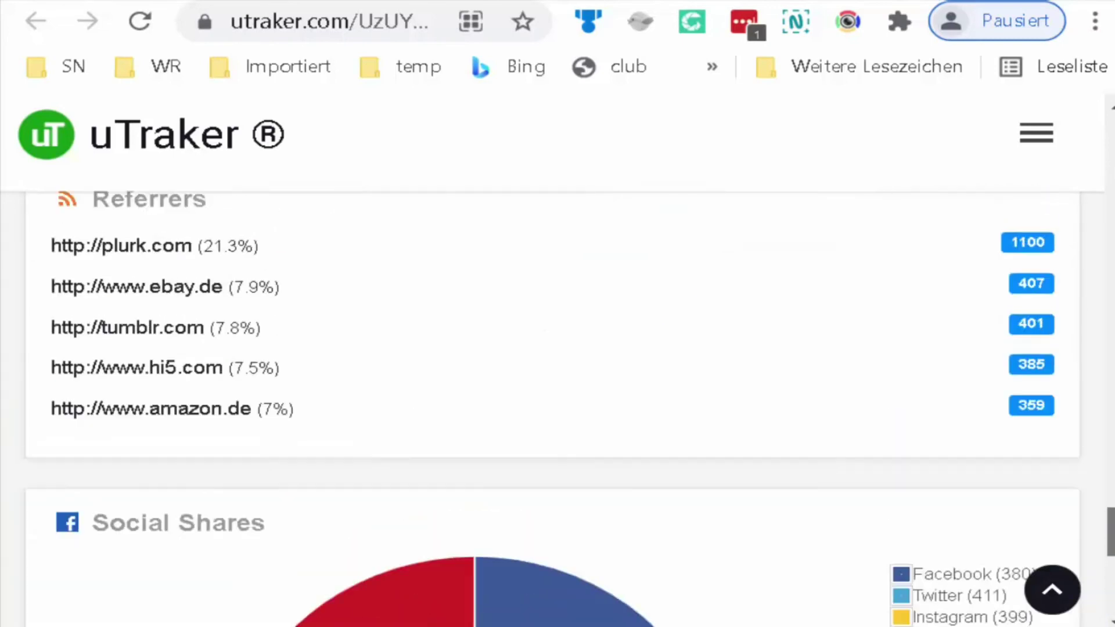
{"action": "scroll", "coordinate": [557, 406], "scroll_direction": "up", "scroll_amount": 15}
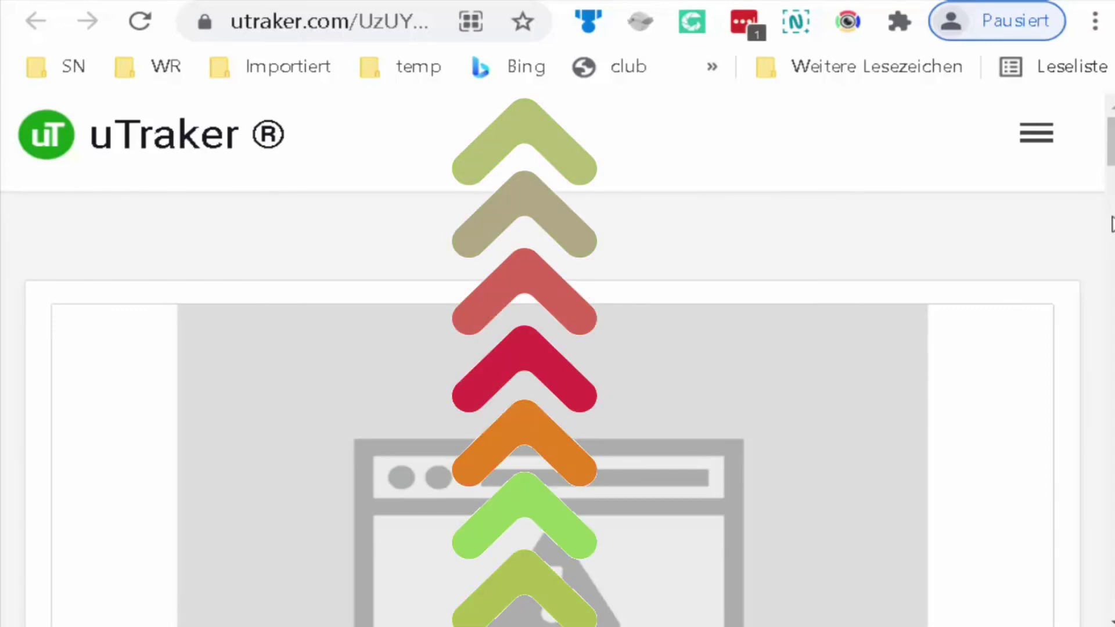
Scroll to uTraker's Starter plan and highlight its '500 URLs allowed' and 'FREE' price.
{"action": "scroll", "coordinate": [1110, 227], "scroll_direction": "down", "scroll_amount": 7}
{"action": "scroll", "coordinate": [1110, 226], "scroll_direction": "down", "scroll_amount": 5}
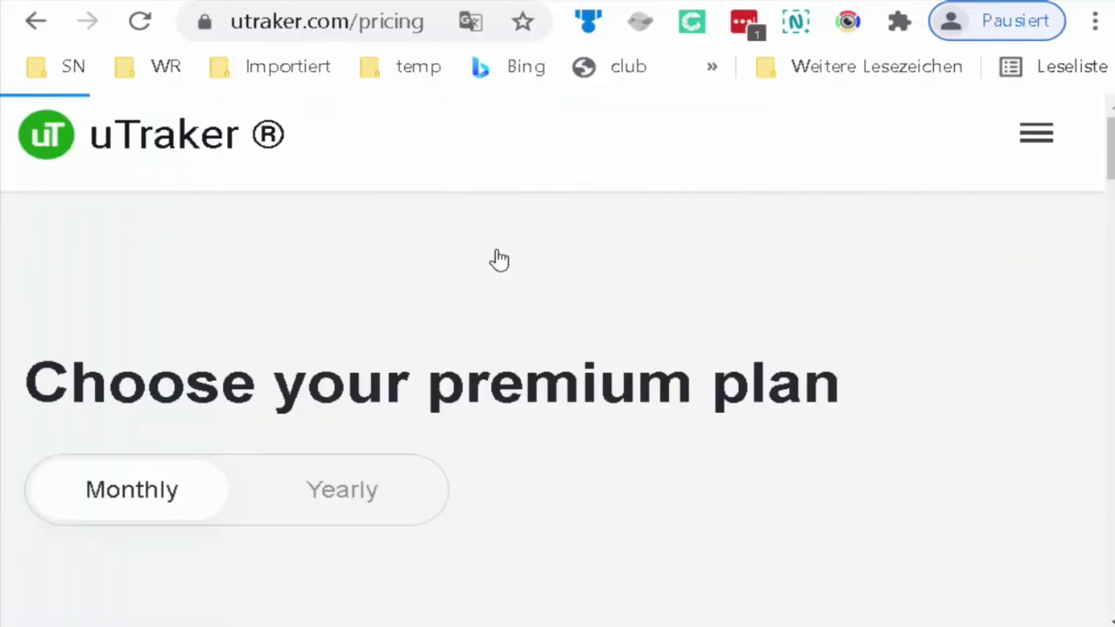
{"action": "scroll", "coordinate": [498, 255], "scroll_direction": "down", "scroll_amount": 5}
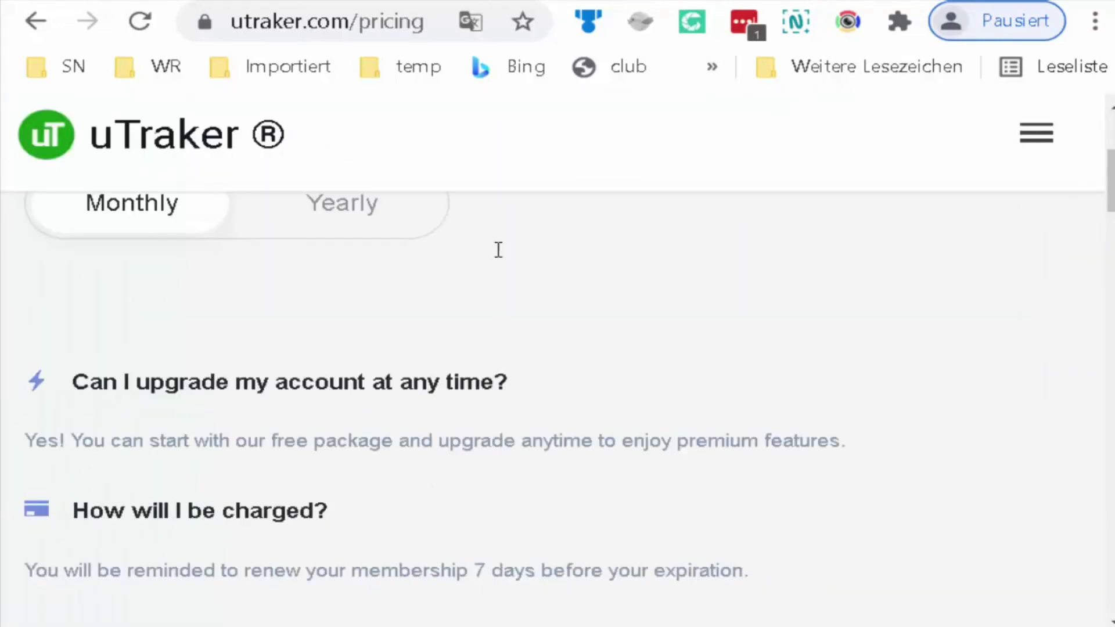
{"action": "scroll", "coordinate": [503, 266], "scroll_direction": "down", "scroll_amount": 2}
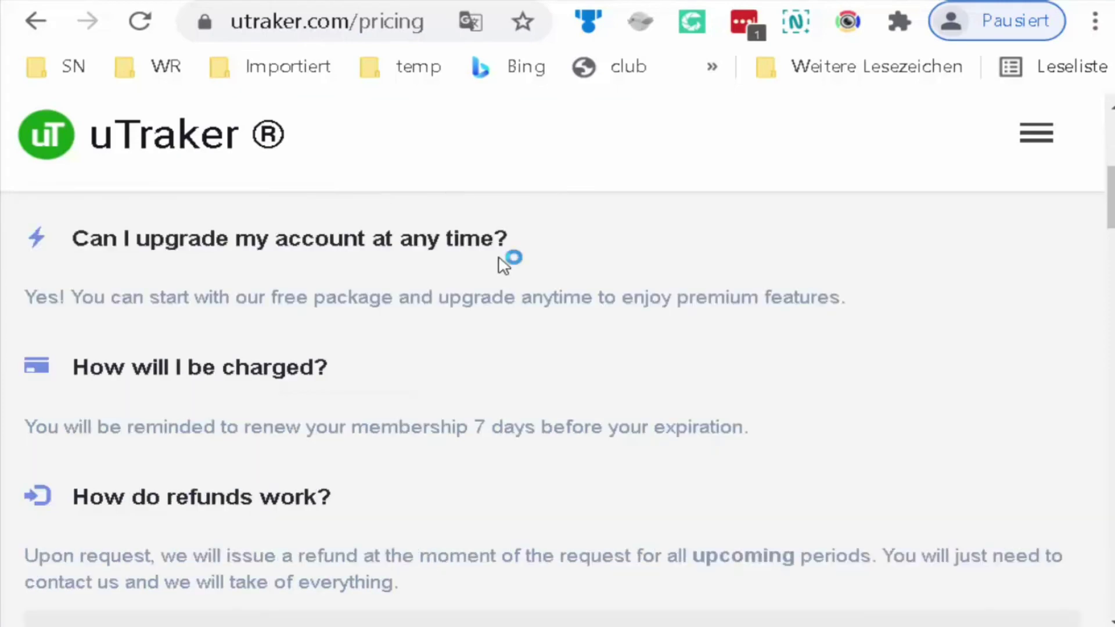
{"action": "scroll", "coordinate": [503, 266], "scroll_direction": "down", "scroll_amount": 8}
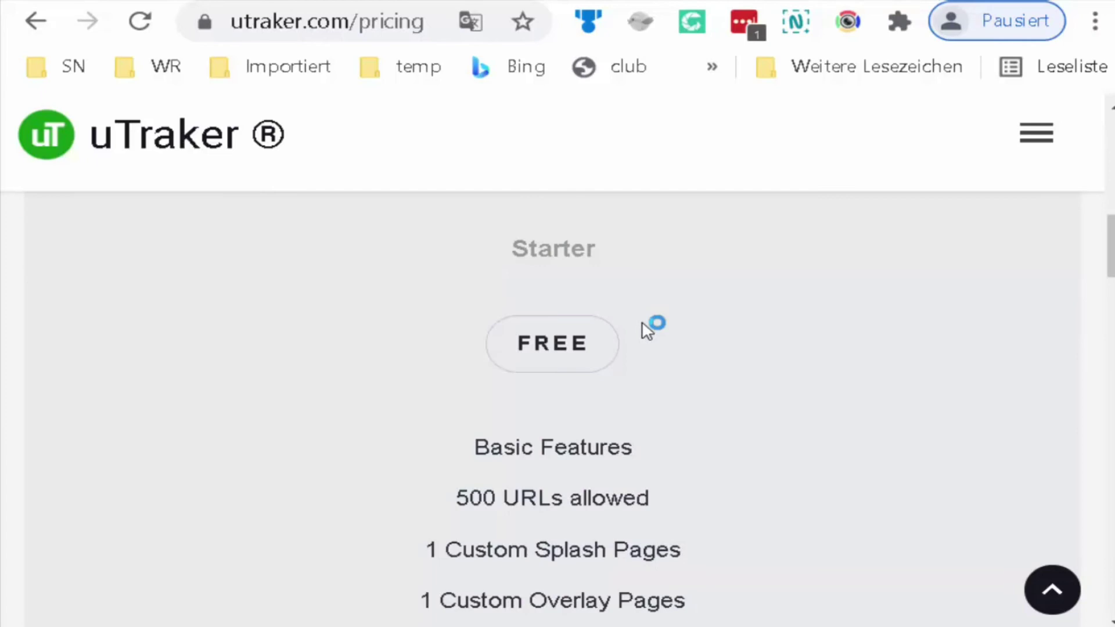
{"action": "left_click_drag", "start_coordinate": [457, 499], "coordinate": [667, 490]}
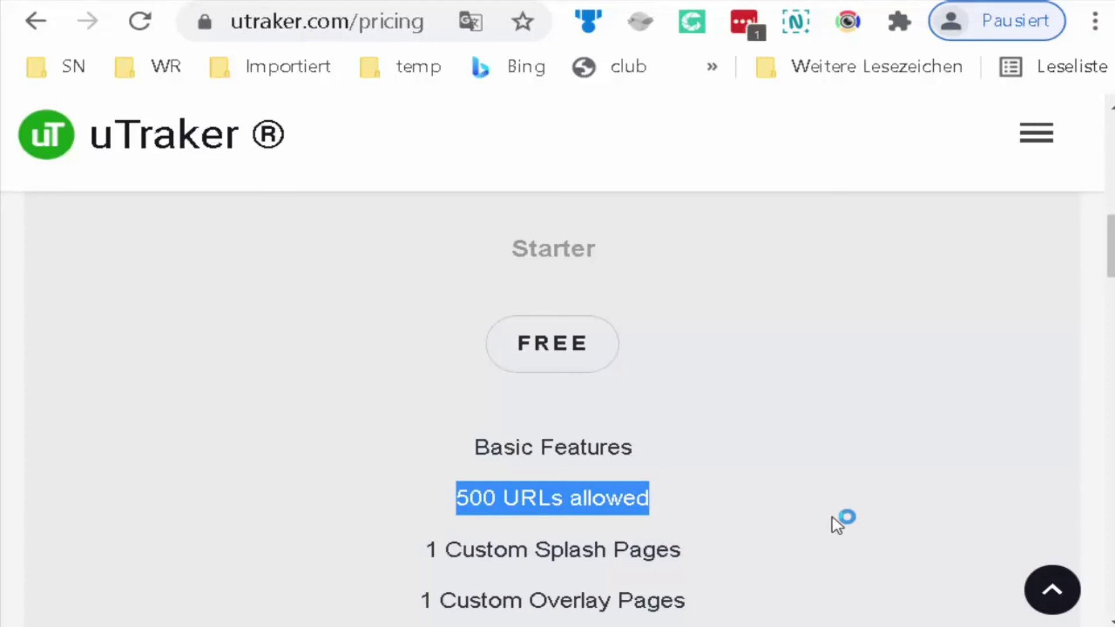
{"action": "scroll", "coordinate": [835, 523], "scroll_direction": "down", "scroll_amount": 2}
{"action": "left_click_drag", "start_coordinate": [515, 350], "coordinate": [622, 359]}
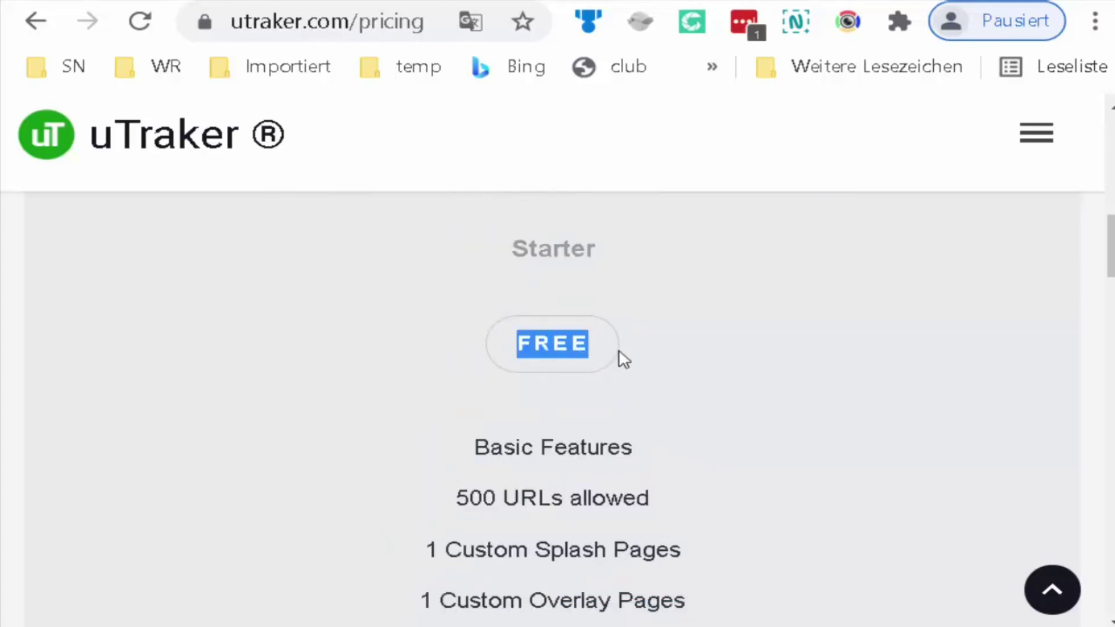
{"action": "left_click", "coordinate": [438, 505]}
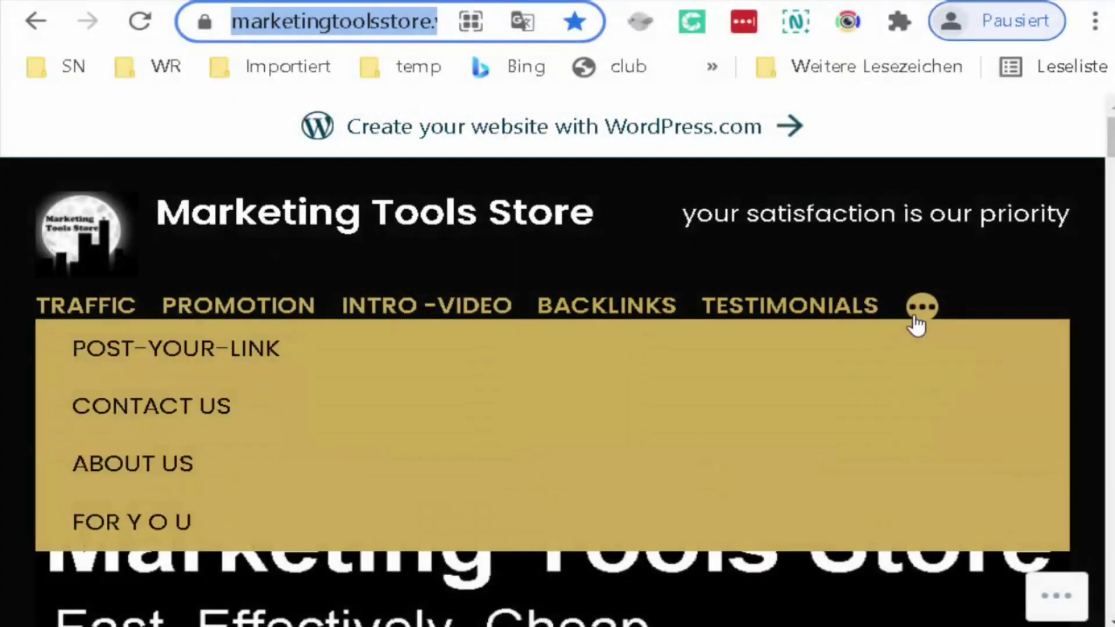
Open the Marketing Tools Store POST-YOUR-LINK page and scroll down to its comments.
{"action": "left_click", "coordinate": [772, 357]}
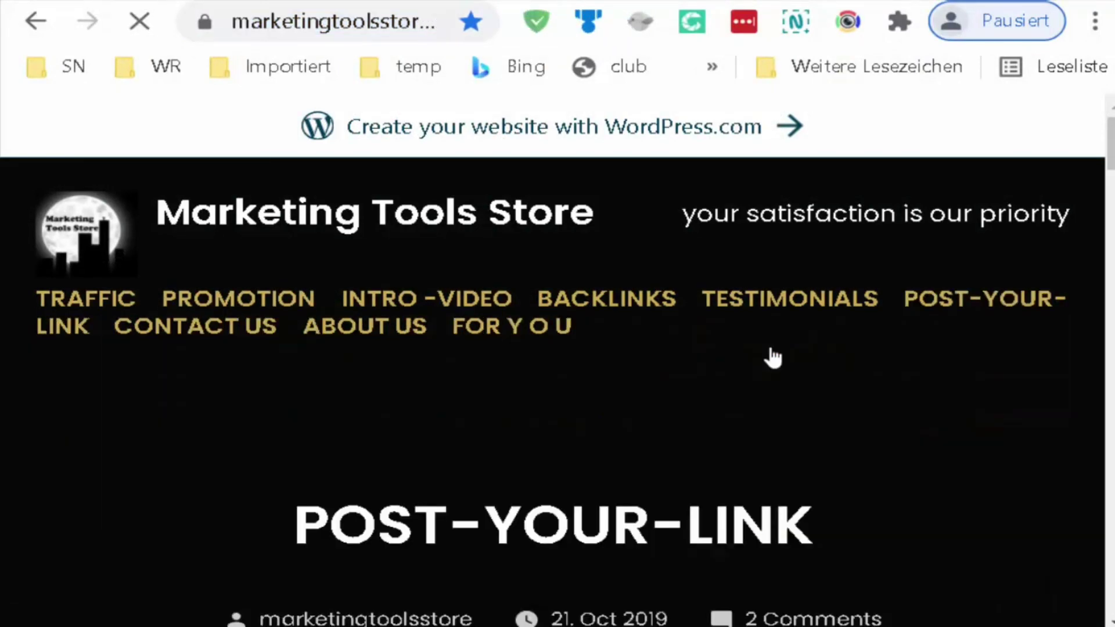
{"action": "scroll", "coordinate": [873, 431], "scroll_direction": "down", "scroll_amount": 2}
{"action": "scroll", "coordinate": [953, 439], "scroll_direction": "down", "scroll_amount": 4}
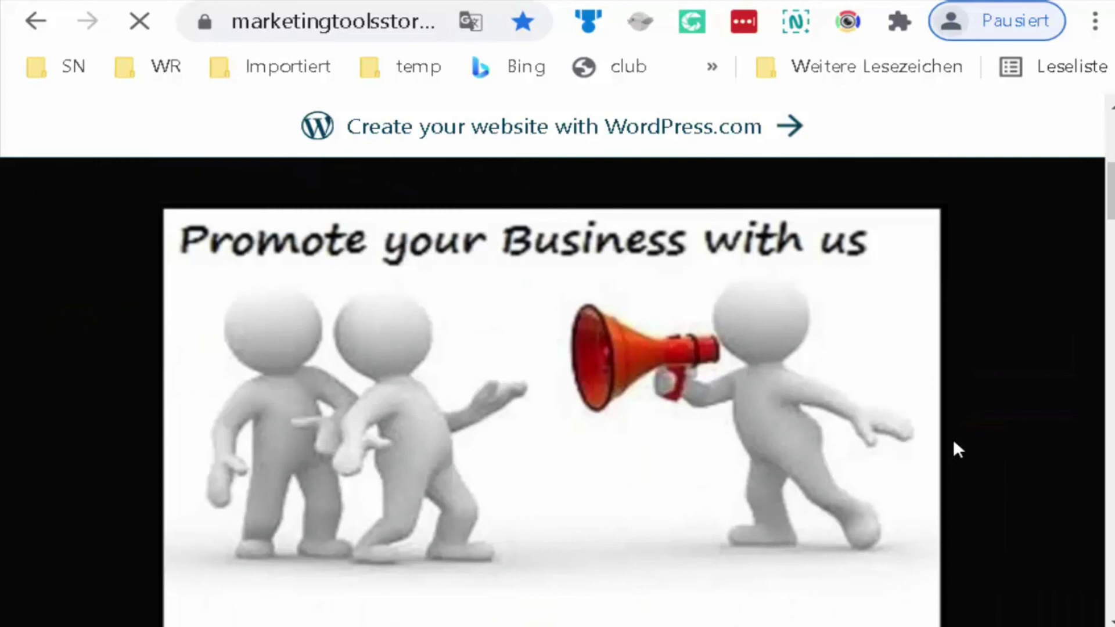
{"action": "scroll", "coordinate": [954, 443], "scroll_direction": "down", "scroll_amount": 10}
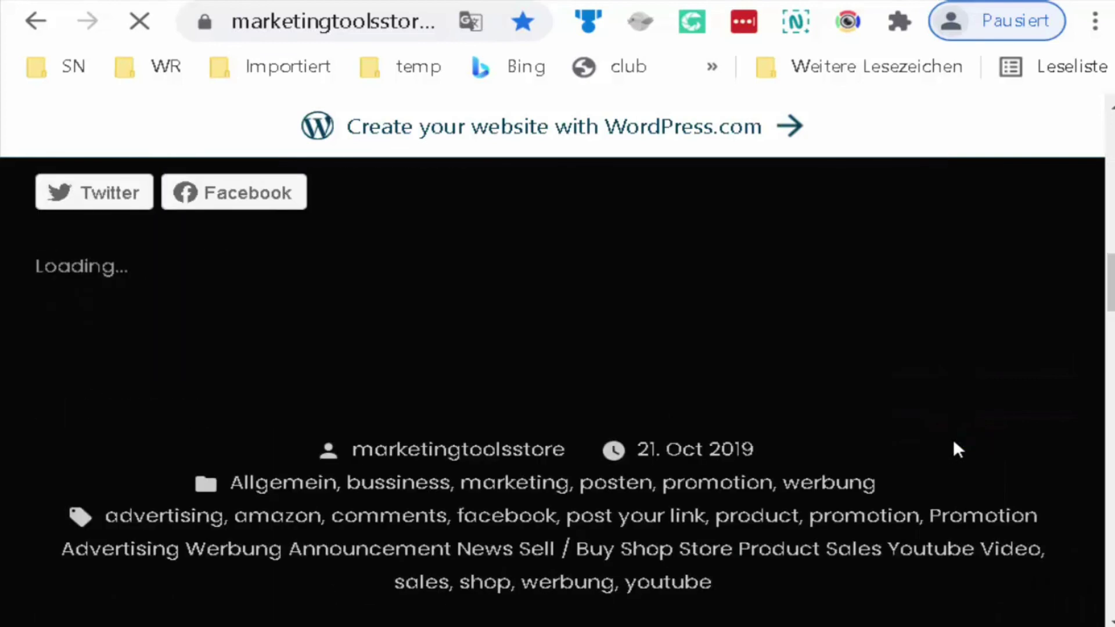
{"action": "scroll", "coordinate": [953, 439], "scroll_direction": "up", "scroll_amount": 5}
{"action": "scroll", "coordinate": [948, 442], "scroll_direction": "down", "scroll_amount": 5}
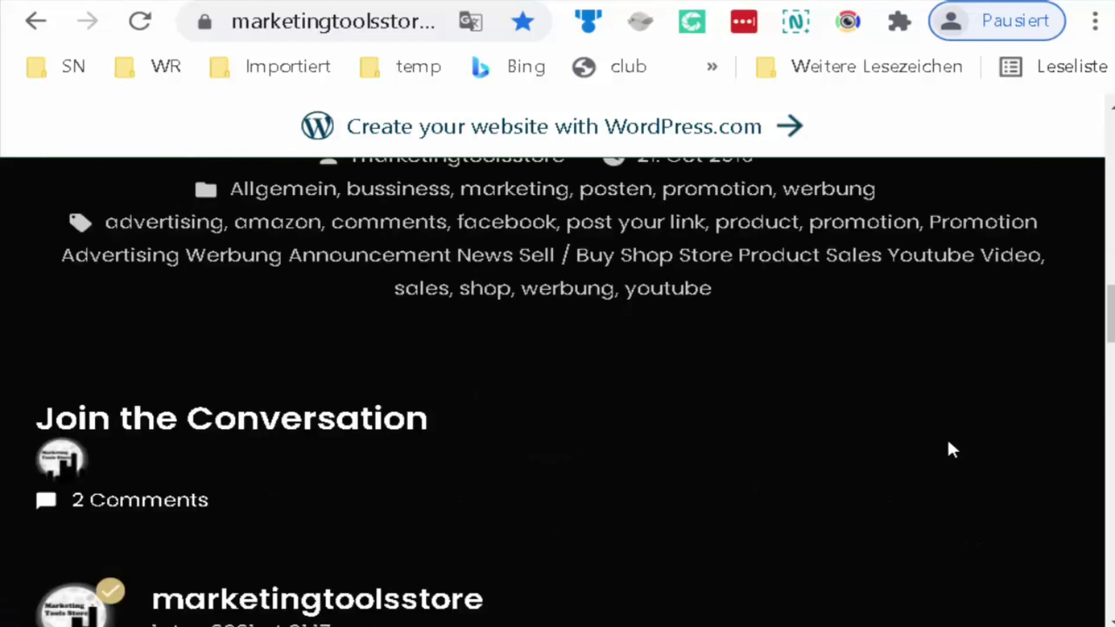
{"action": "scroll", "coordinate": [947, 439], "scroll_direction": "down", "scroll_amount": 20}
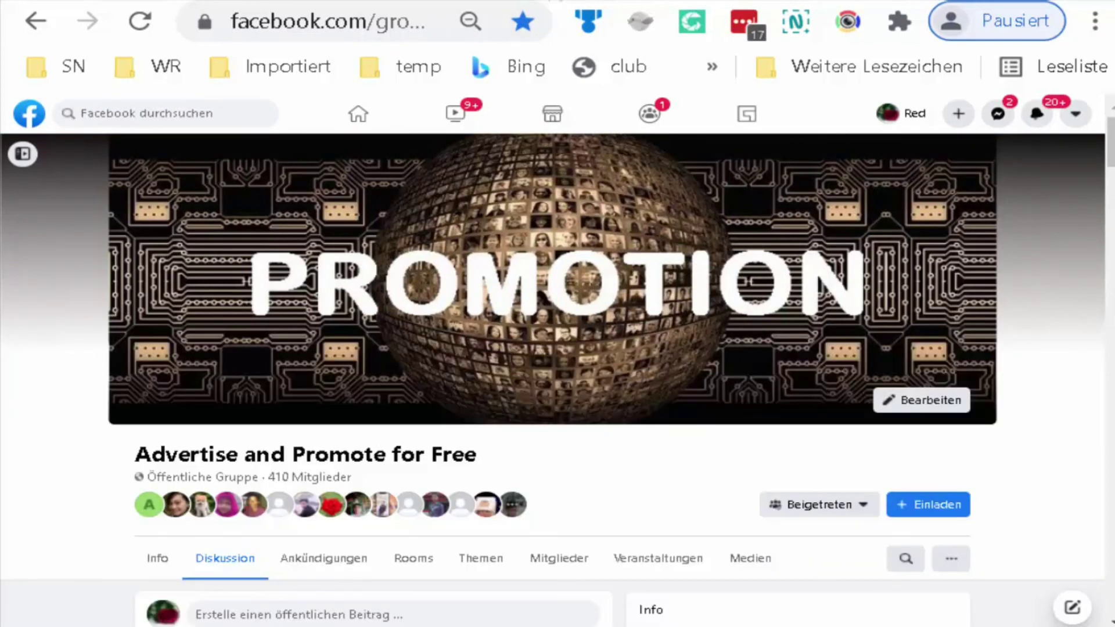
{"action": "scroll", "coordinate": [1109, 334], "scroll_direction": "down", "scroll_amount": 4}
{"action": "scroll", "coordinate": [1109, 334], "scroll_direction": "down", "scroll_amount": 2}
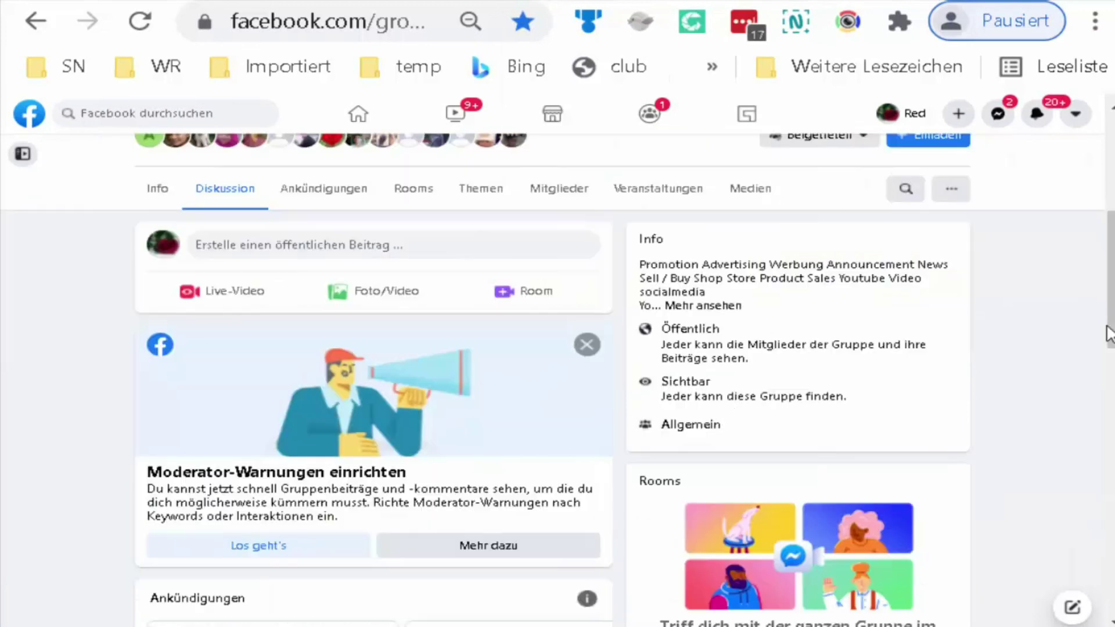
{"action": "scroll", "coordinate": [1109, 334], "scroll_direction": "up", "scroll_amount": 2}
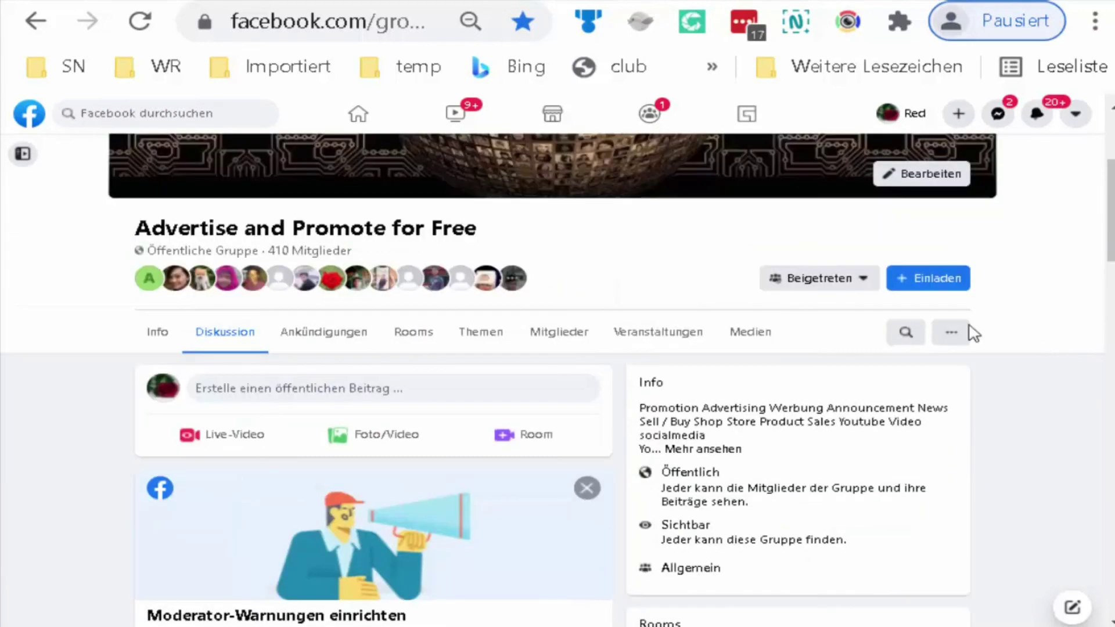
{"action": "left_click", "coordinate": [454, 388]}
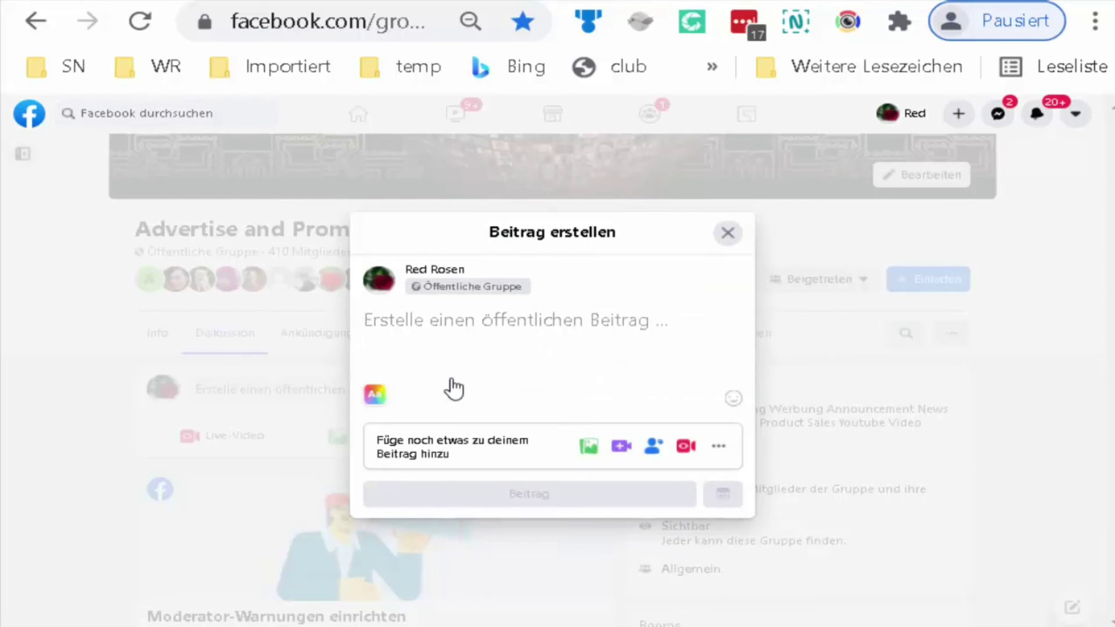
{"action": "type", "text": "http://psce.pw/3kb3u6"}
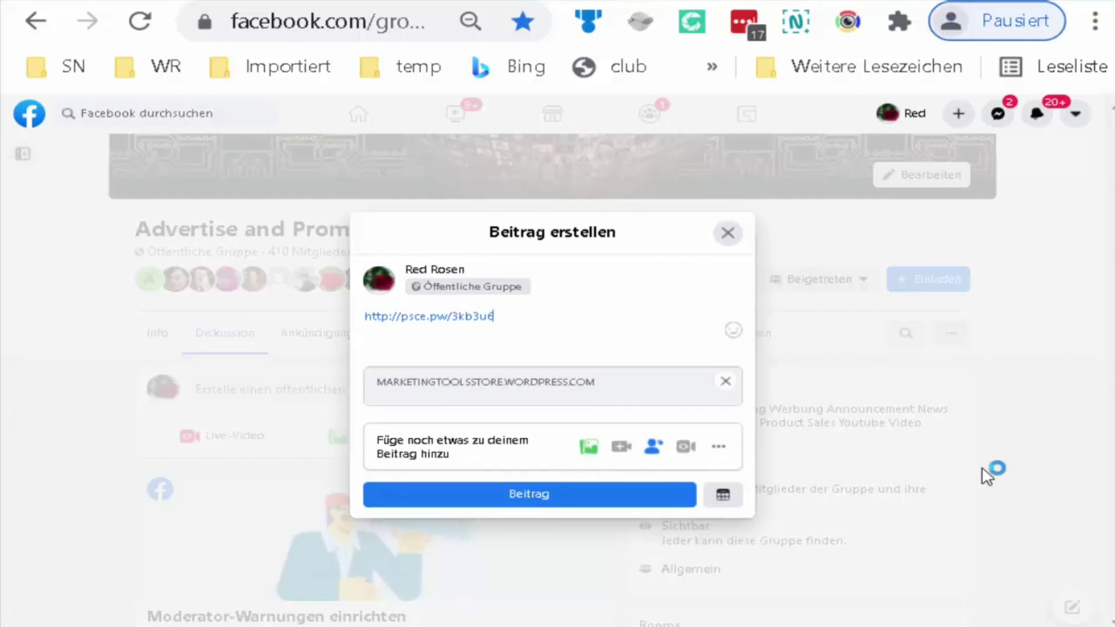
{"action": "left_click", "coordinate": [552, 502]}
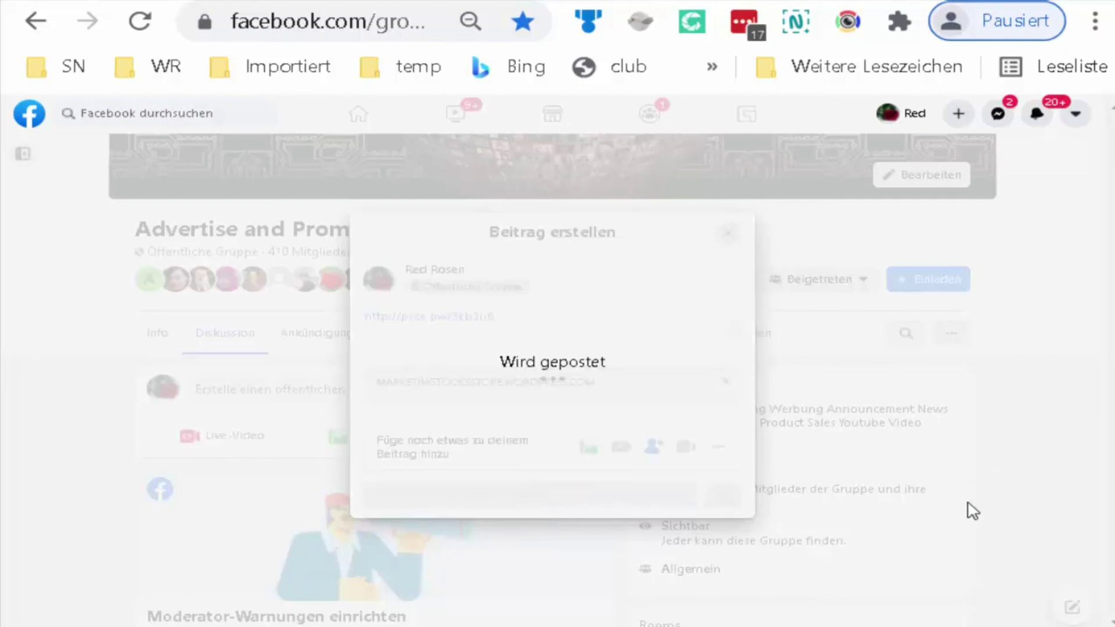
{"action": "scroll", "coordinate": [972, 511], "scroll_direction": "down", "scroll_amount": 6}
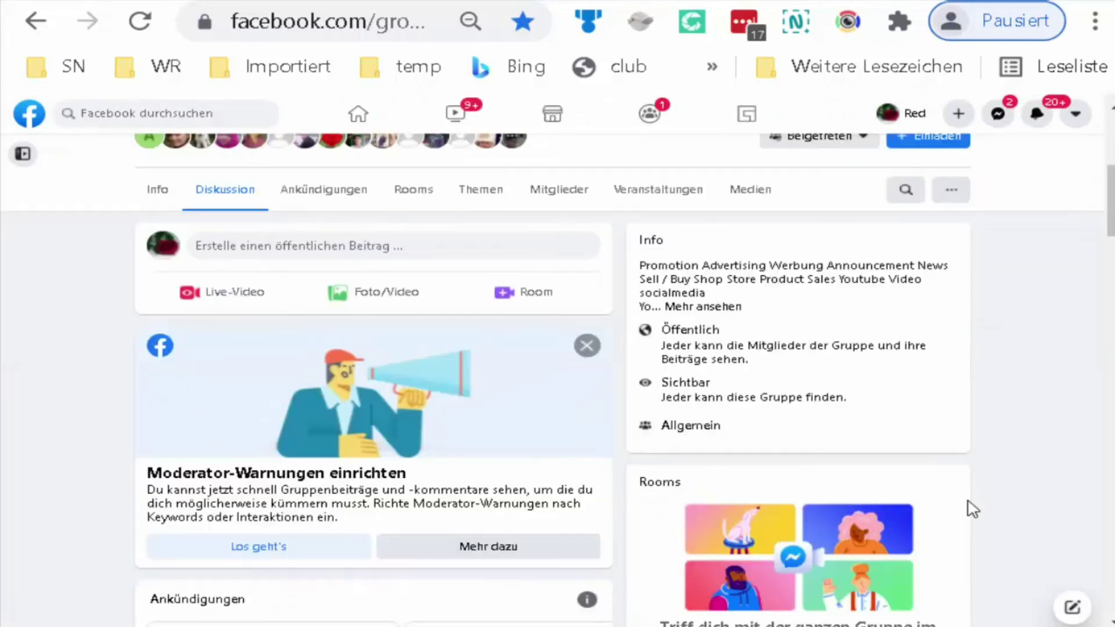
{"action": "scroll", "coordinate": [972, 510], "scroll_direction": "down", "scroll_amount": 4}
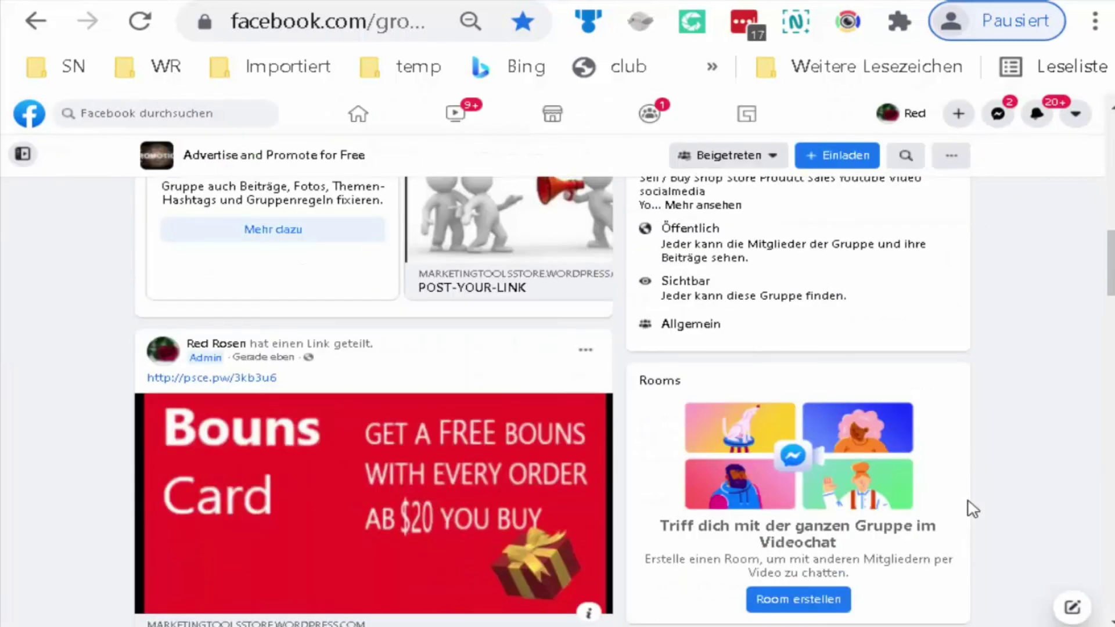
{"action": "scroll", "coordinate": [972, 510], "scroll_direction": "down", "scroll_amount": 4}
{"action": "scroll", "coordinate": [973, 510], "scroll_direction": "down", "scroll_amount": 12}
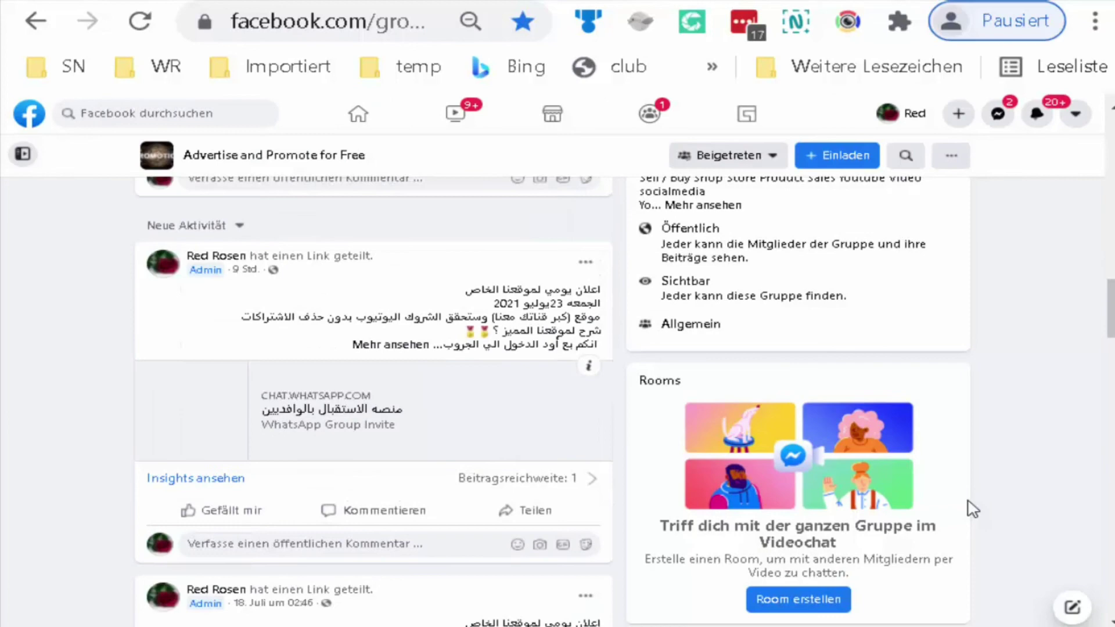
{"action": "scroll", "coordinate": [973, 510], "scroll_direction": "down", "scroll_amount": 2}
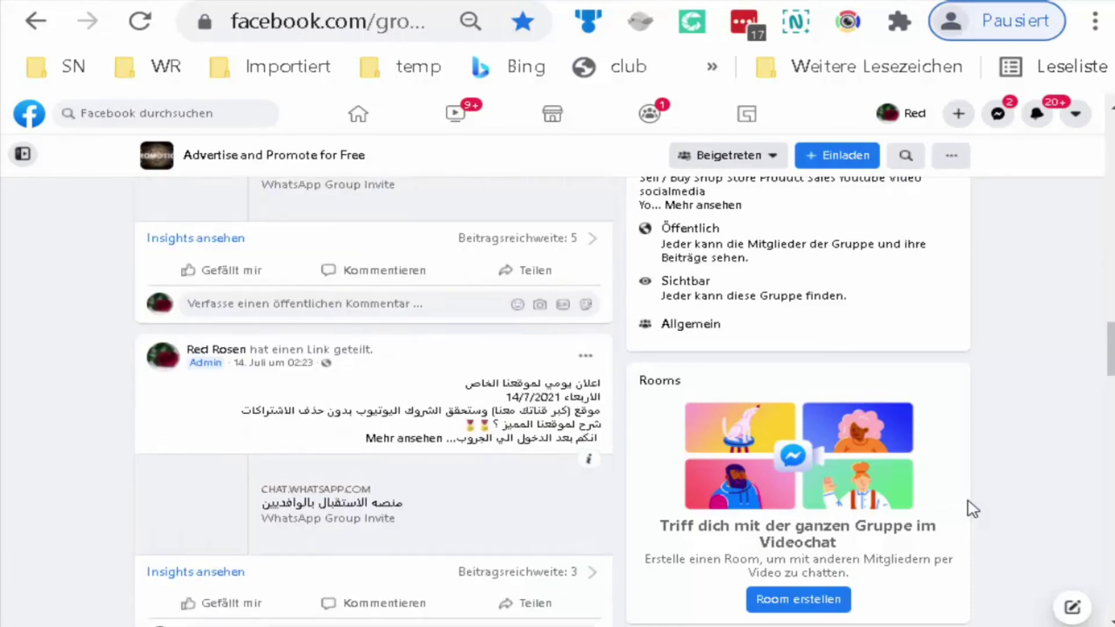
{"action": "scroll", "coordinate": [976, 506], "scroll_direction": "up", "scroll_amount": 20}
{"action": "scroll", "coordinate": [981, 503], "scroll_direction": "up", "scroll_amount": 2}
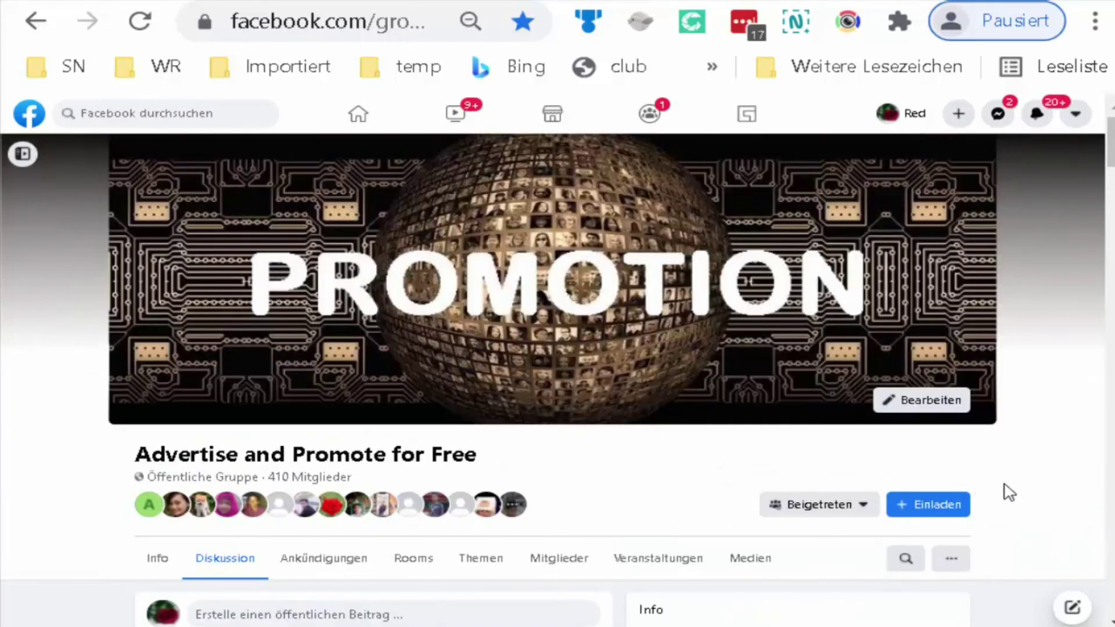